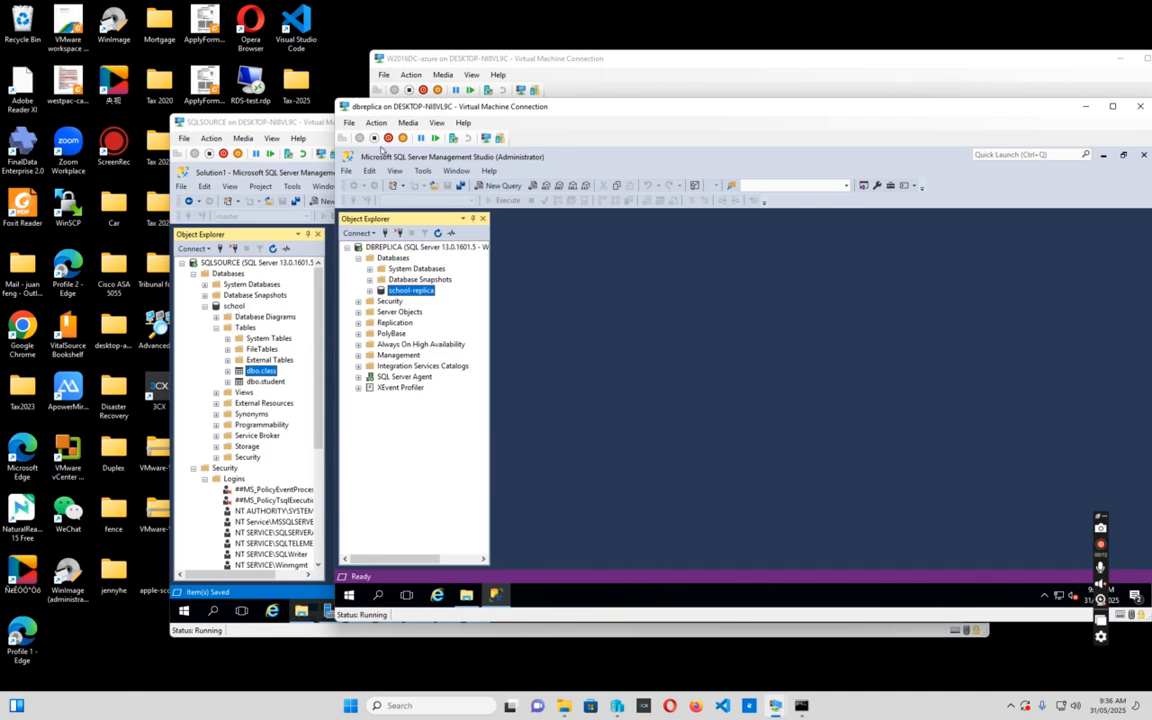
- Expand the school-replica database on dbreplica, and switch to the SQLSOURCE virtual machine
{"action": "left_click_drag", "start_coordinate": [601, 113], "coordinate": [638, 113]}
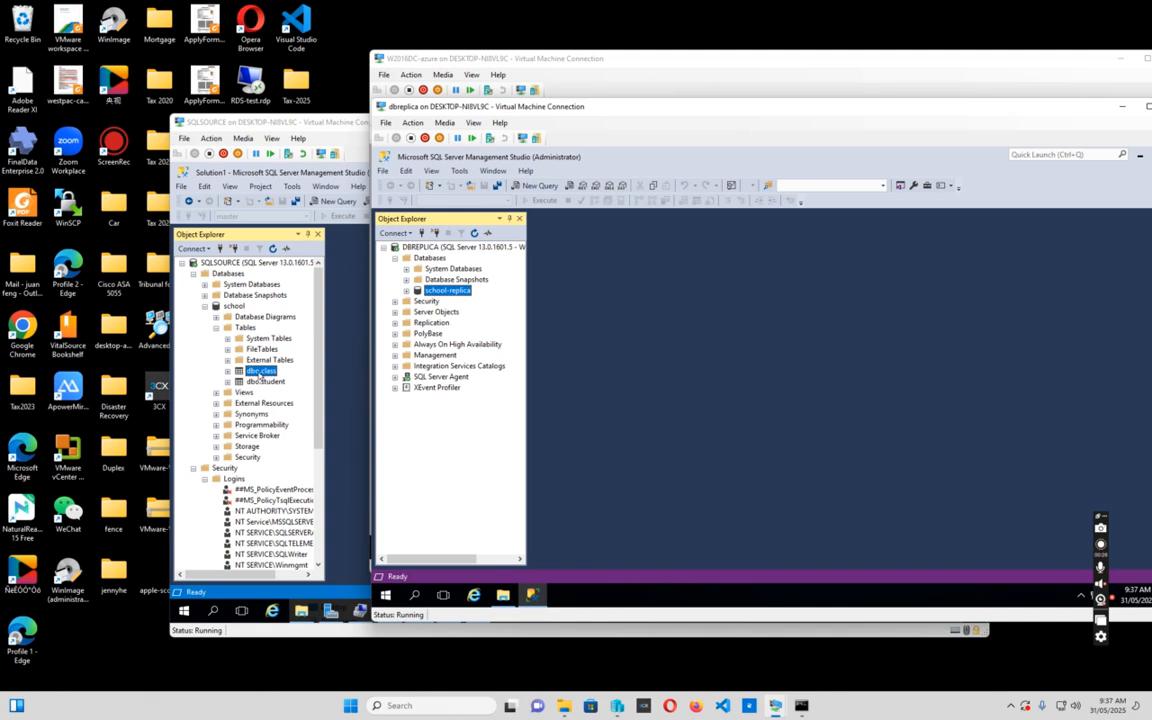
{"action": "left_click", "coordinate": [406, 290]}
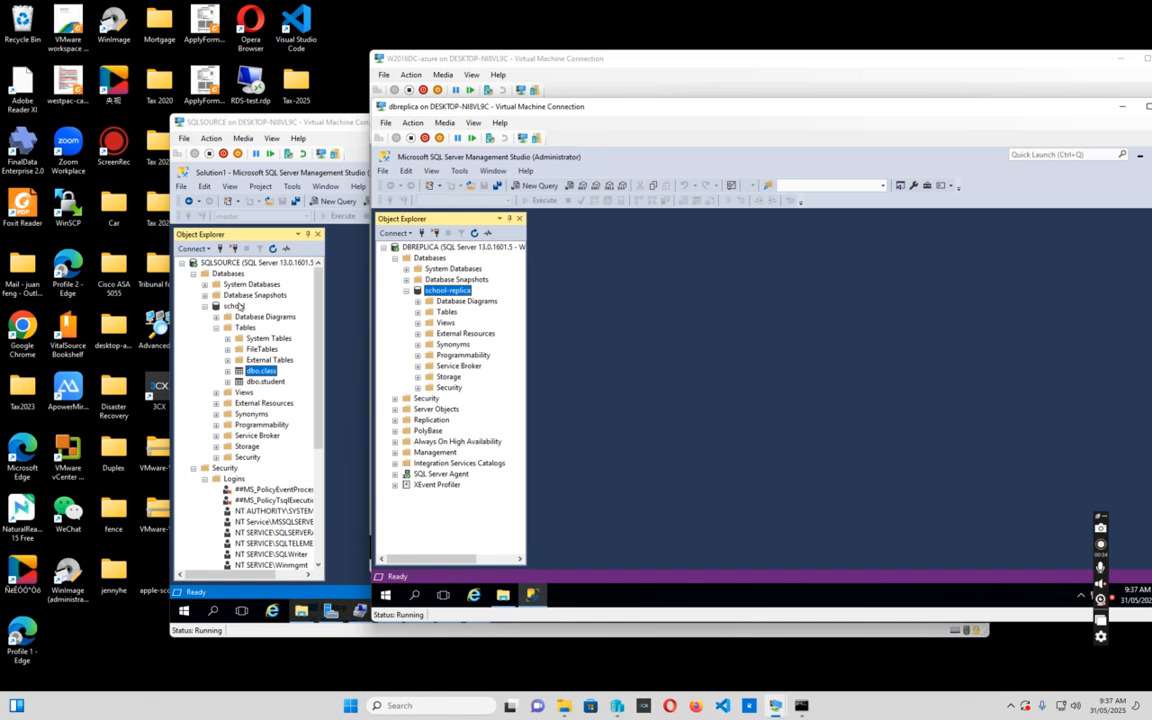
{"action": "left_click", "coordinate": [336, 124]}
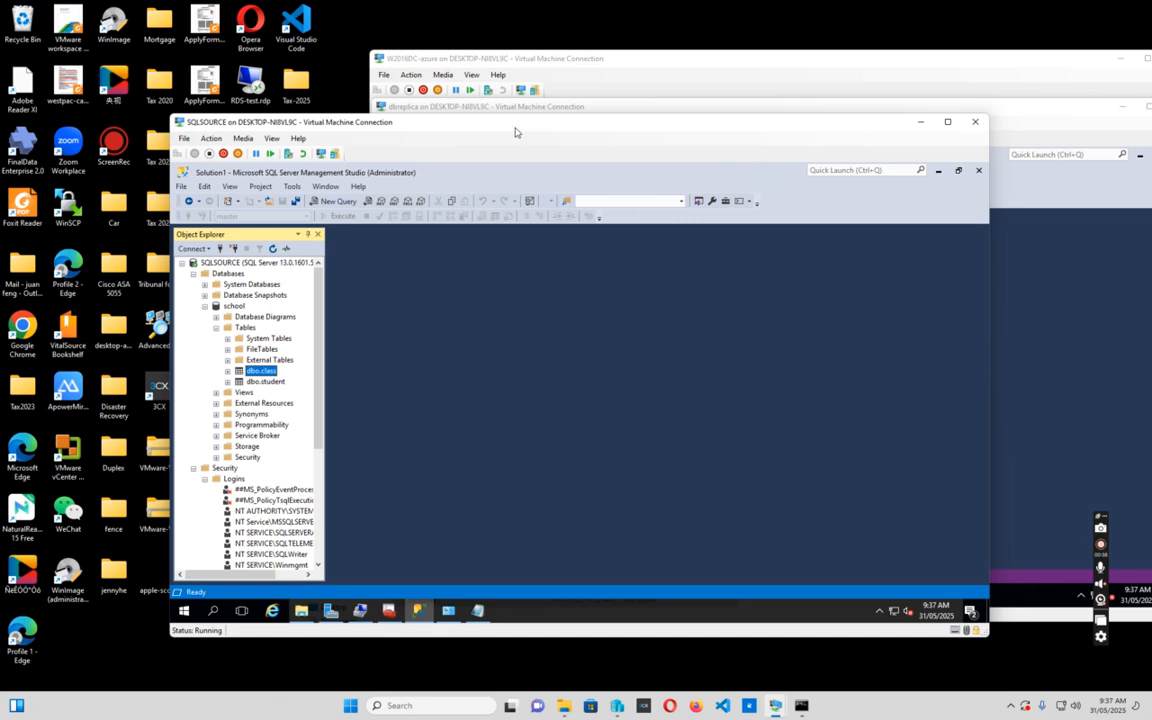
- Run setup from the SQL2016_x64_ENU DVD drive on SQLSOURCE and start the stand-alone installation or add-features wizard
{"action": "left_click", "coordinate": [301, 610]}
{"action": "left_click_drag", "start_coordinate": [549, 464], "coordinate": [557, 197]}
{"action": "left_click", "coordinate": [366, 444]}
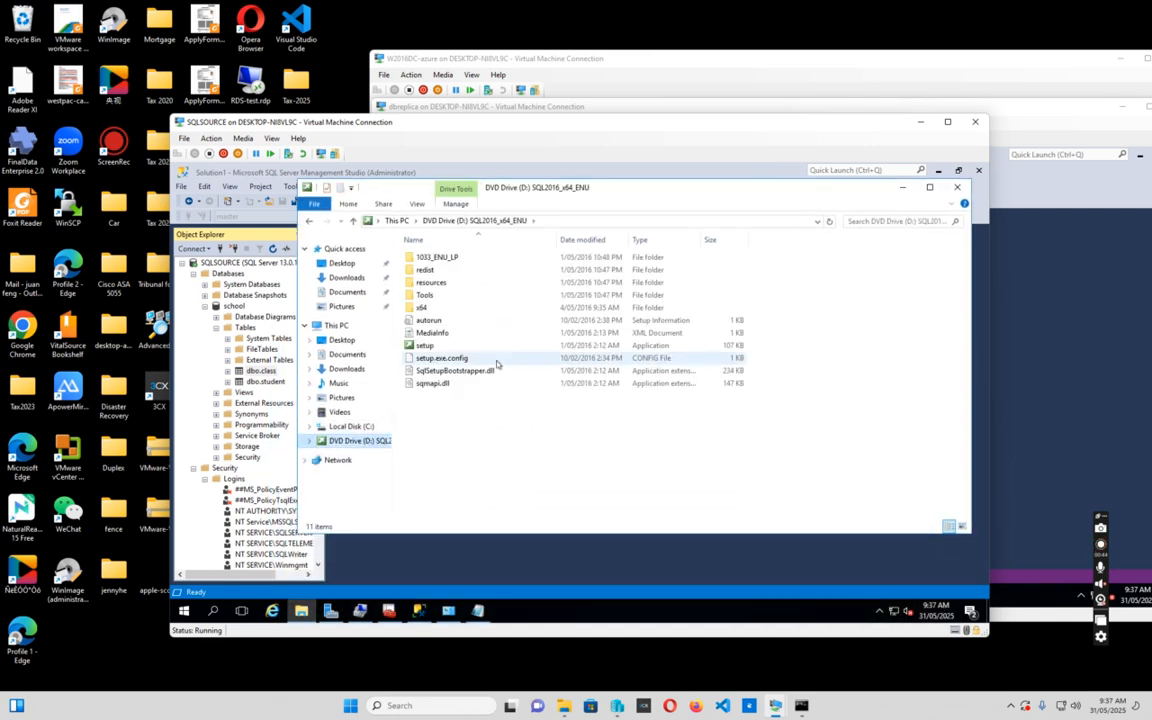
{"action": "left_click", "coordinate": [426, 345]}
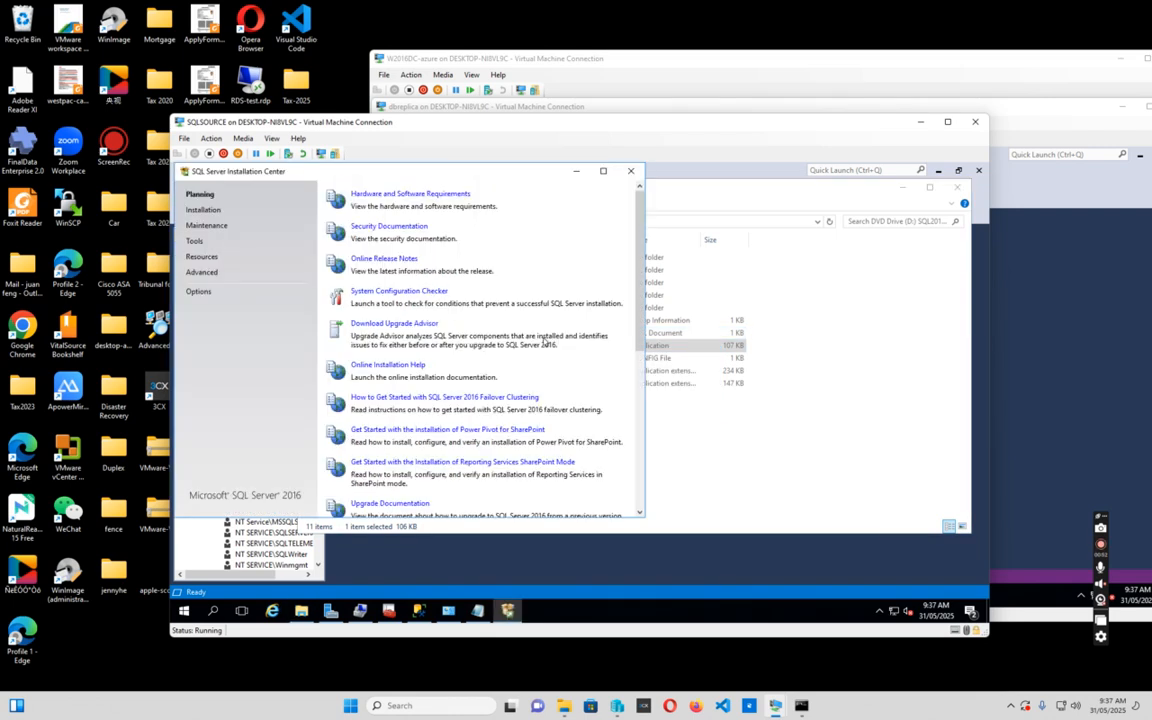
{"action": "left_click", "coordinate": [205, 211]}
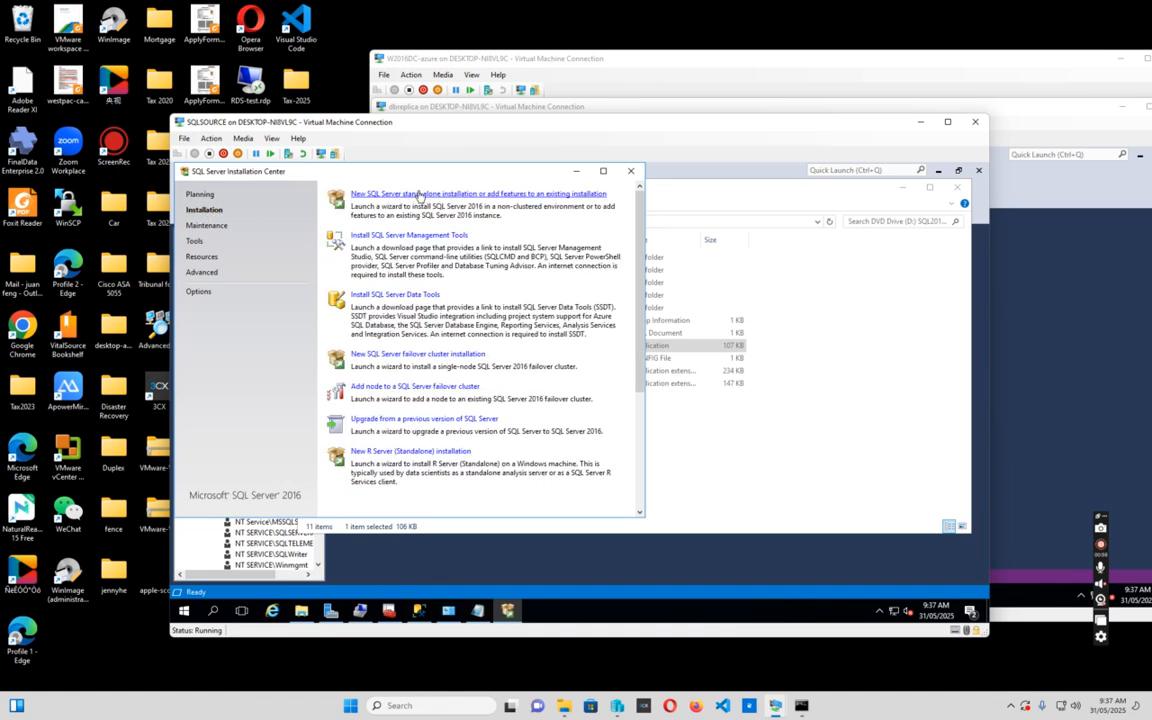
{"action": "left_click", "coordinate": [416, 196]}
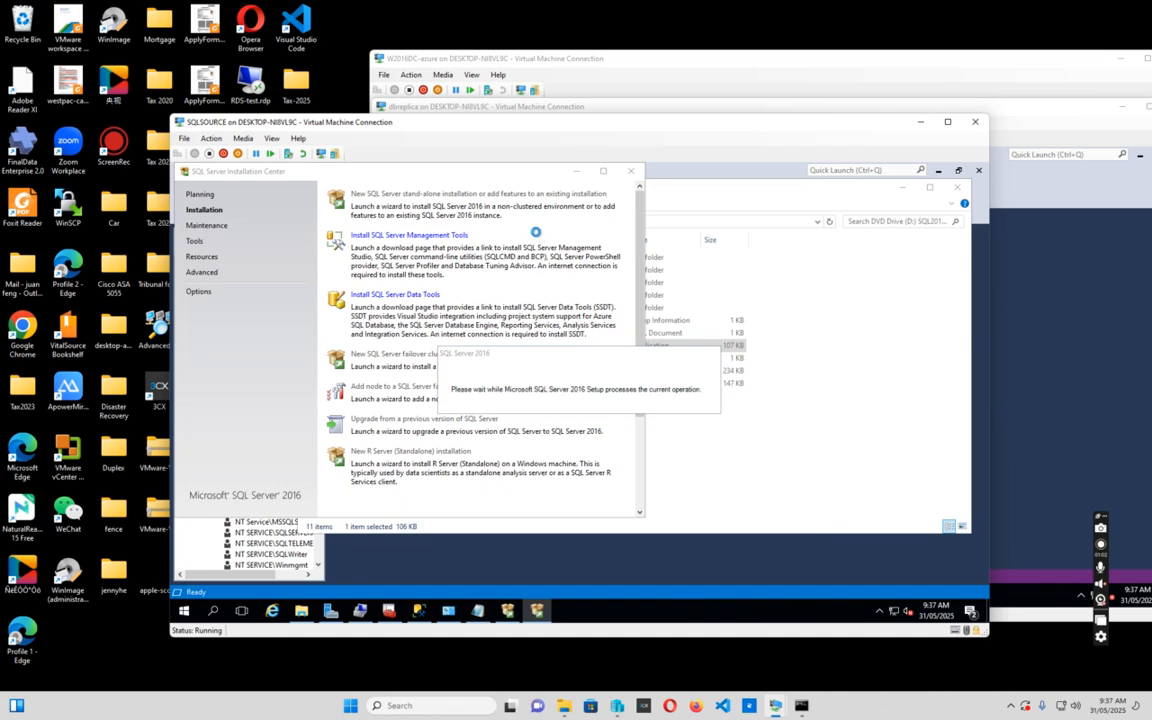
- Choose to add features to the existing SQL Server 2016 instance and advance to the Feature Selection page to check SQL Server Replication
{"action": "left_click_drag", "start_coordinate": [560, 217], "coordinate": [512, 172]}
{"action": "left_click", "coordinate": [685, 511]}
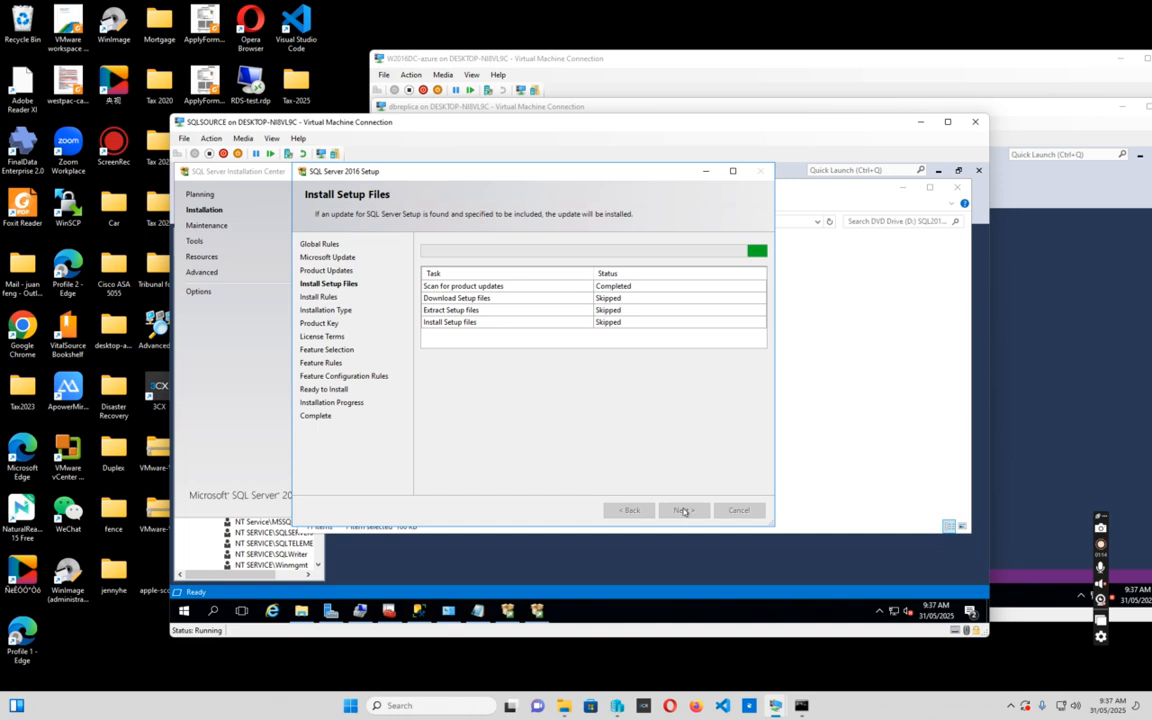
{"action": "left_click", "coordinate": [684, 511]}
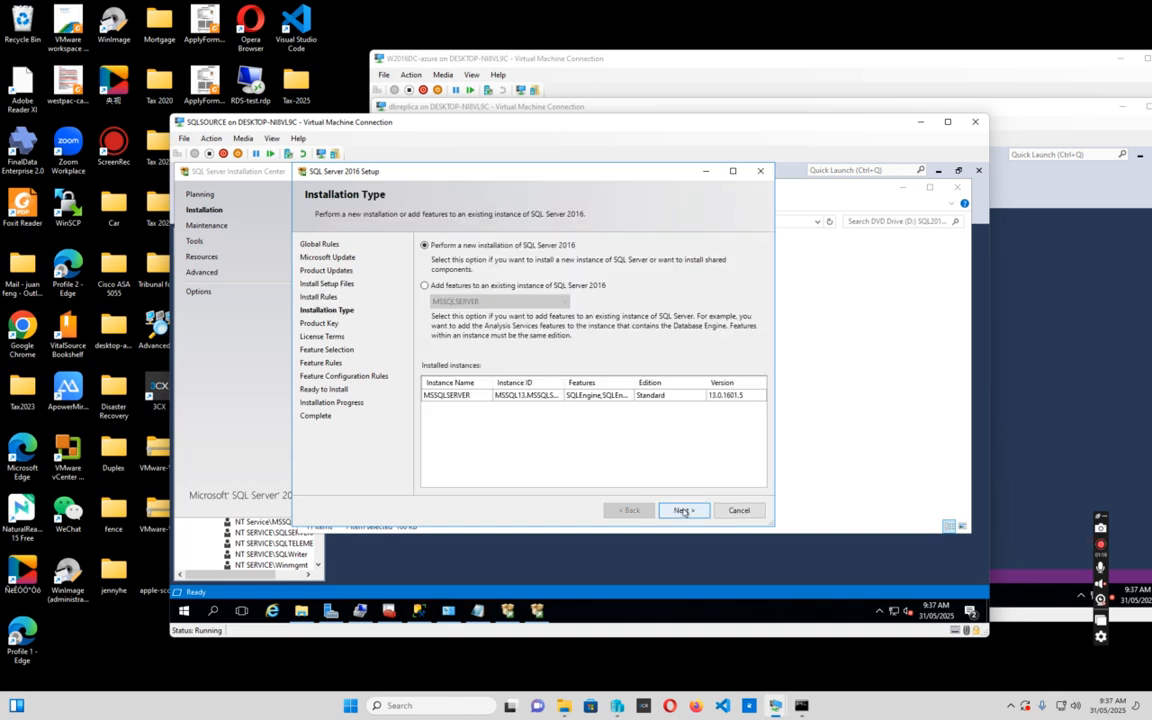
{"action": "left_click", "coordinate": [425, 286]}
{"action": "left_click", "coordinate": [684, 511]}
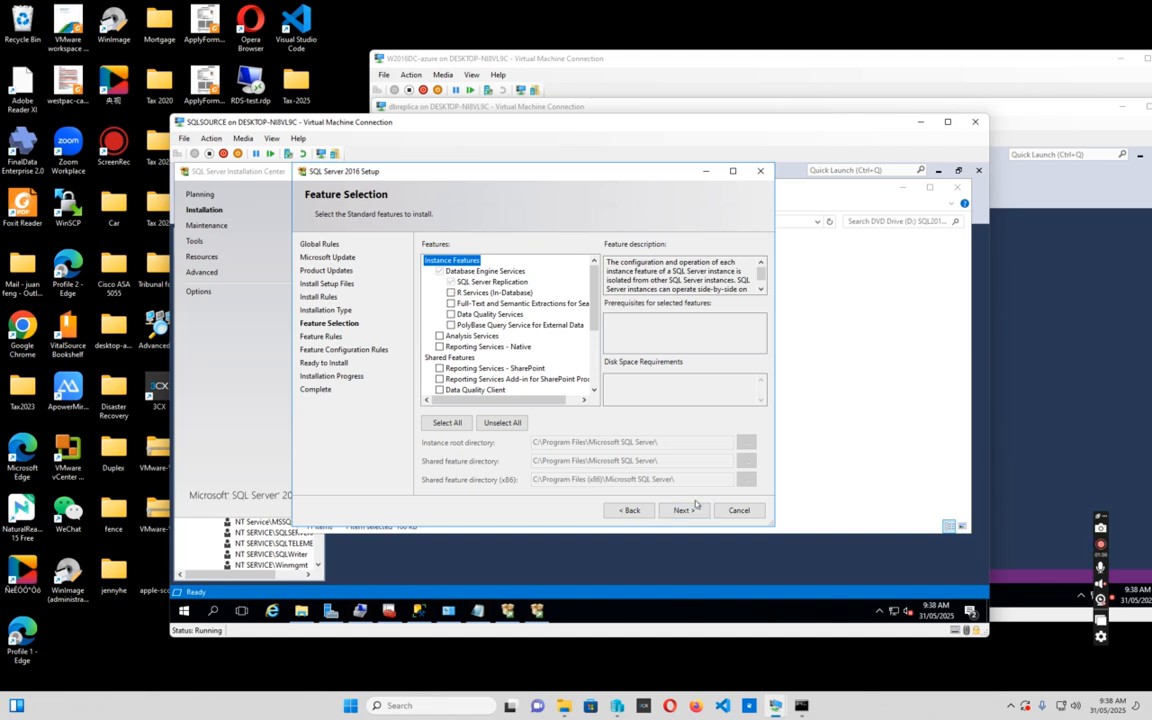
- Quit the SQL Server 2016 setup wizard and minimize the SQL Server Installation Center
{"action": "left_click", "coordinate": [761, 172]}
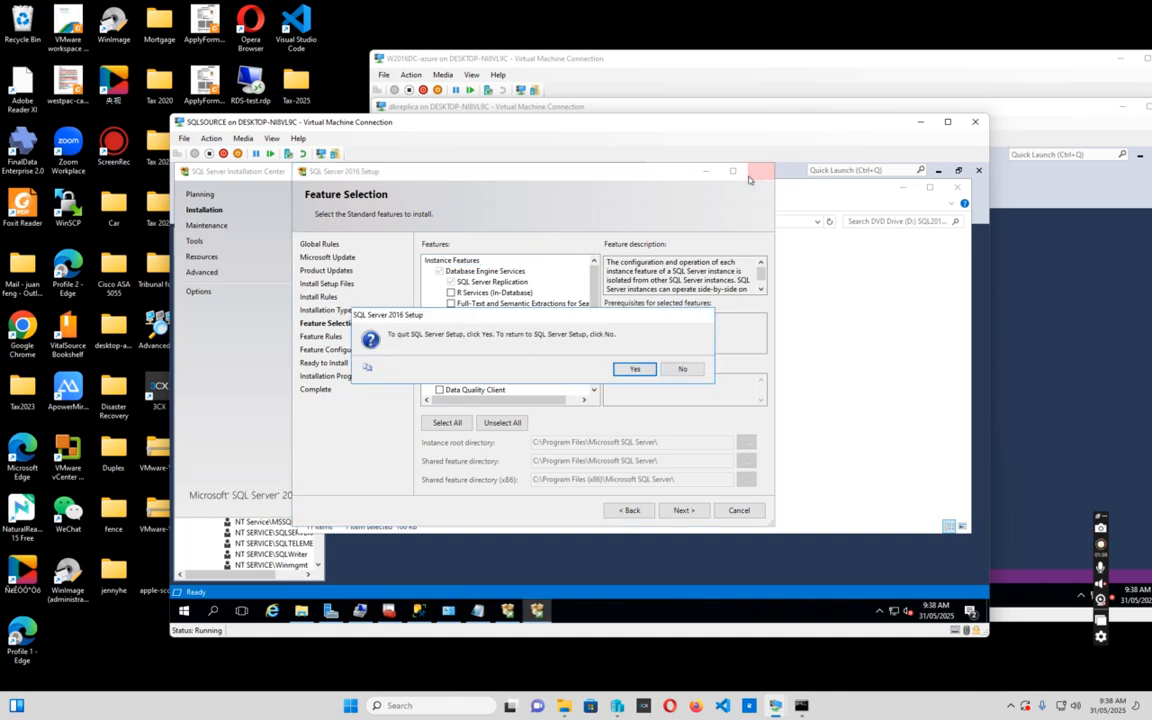
{"action": "left_click", "coordinate": [635, 369]}
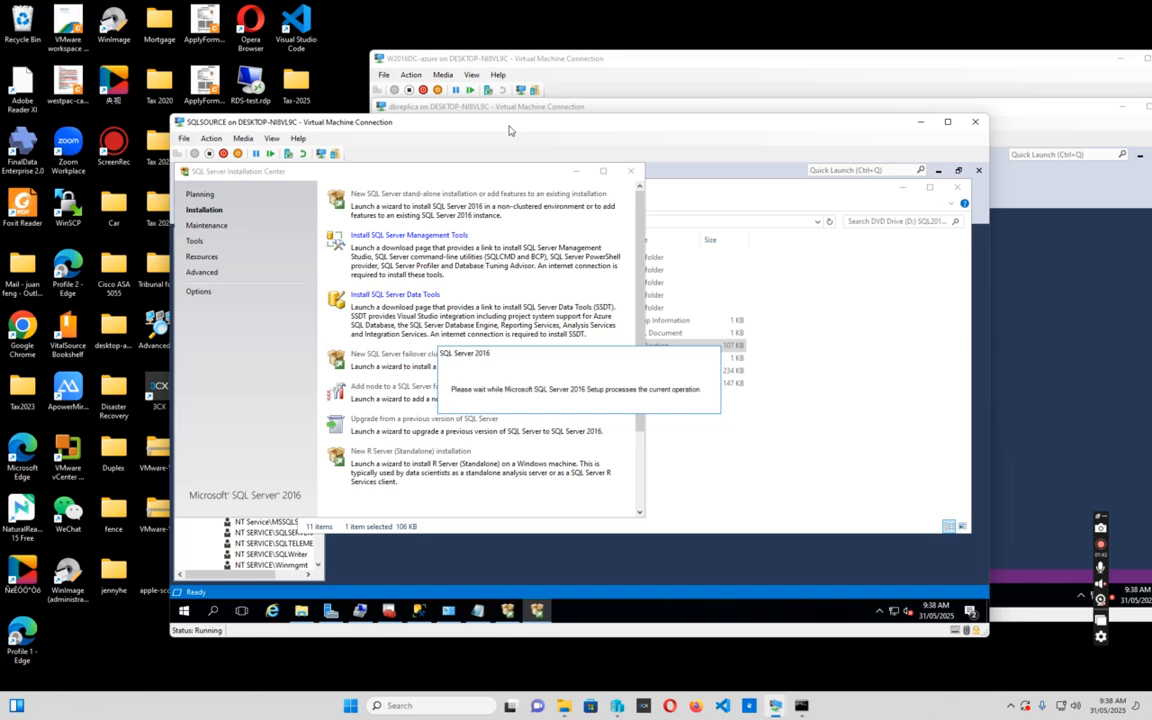
{"action": "left_click", "coordinate": [574, 174]}
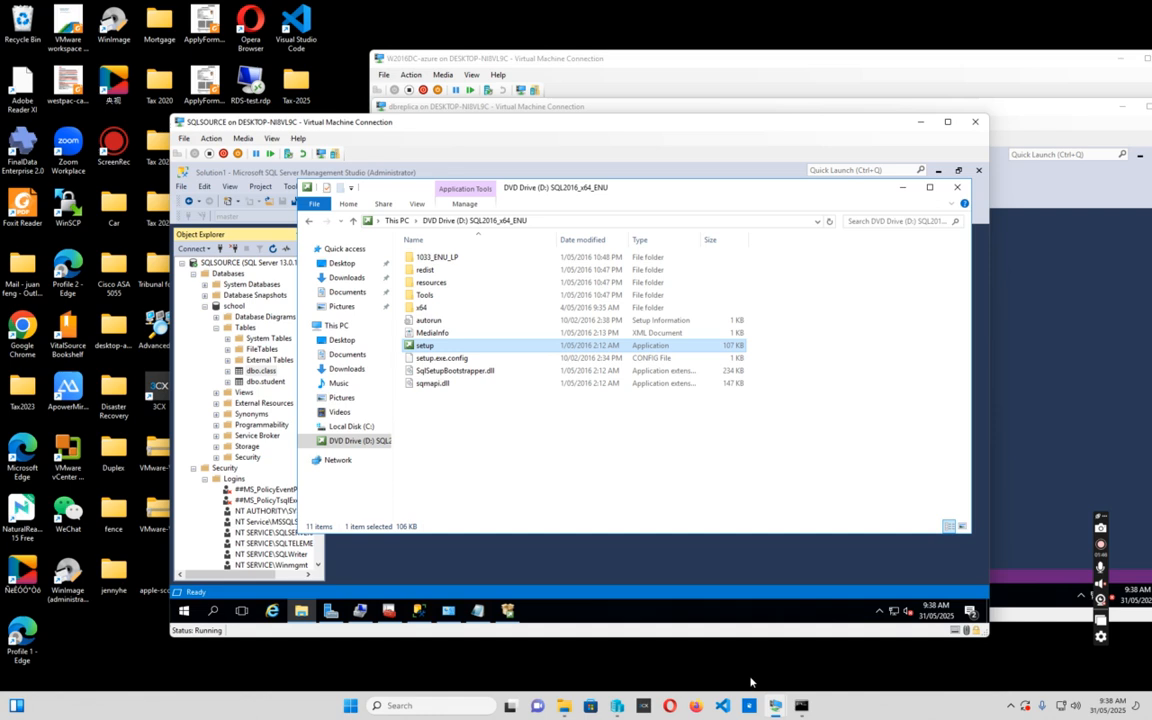
- Examine the account settings of the SQLAdmin domain user on the W2016DC-azure domain controller
{"action": "mouse_move", "coordinate": [775, 703]}
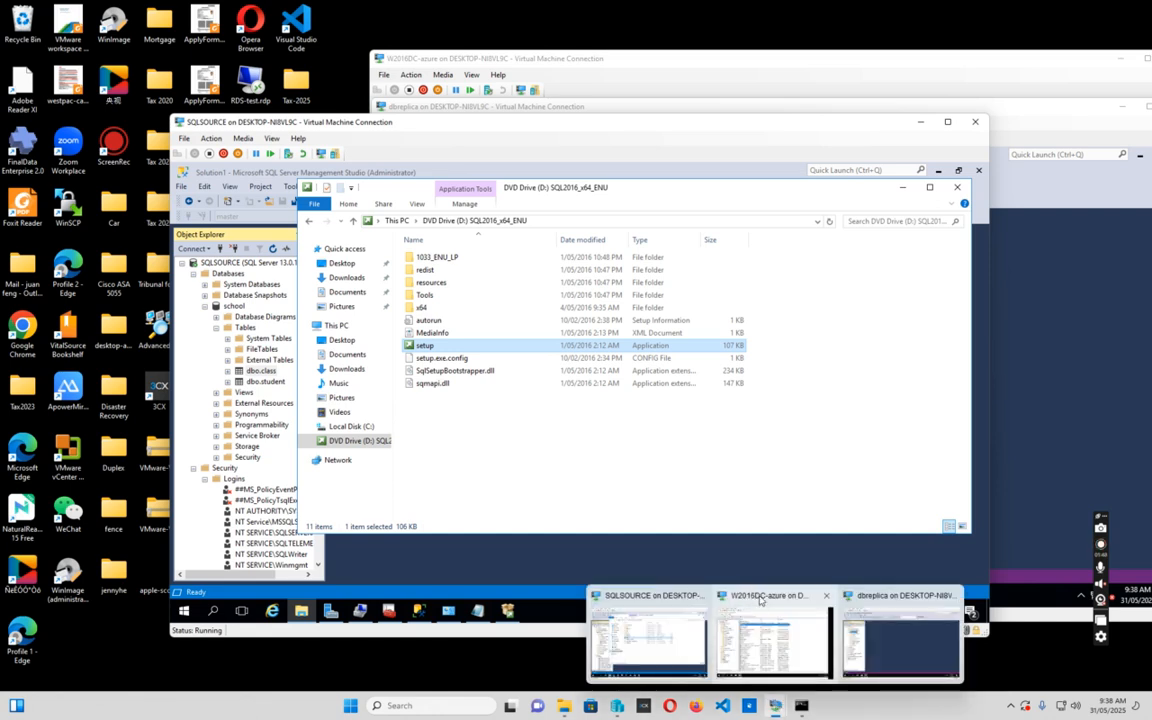
{"action": "left_click", "coordinate": [760, 600]}
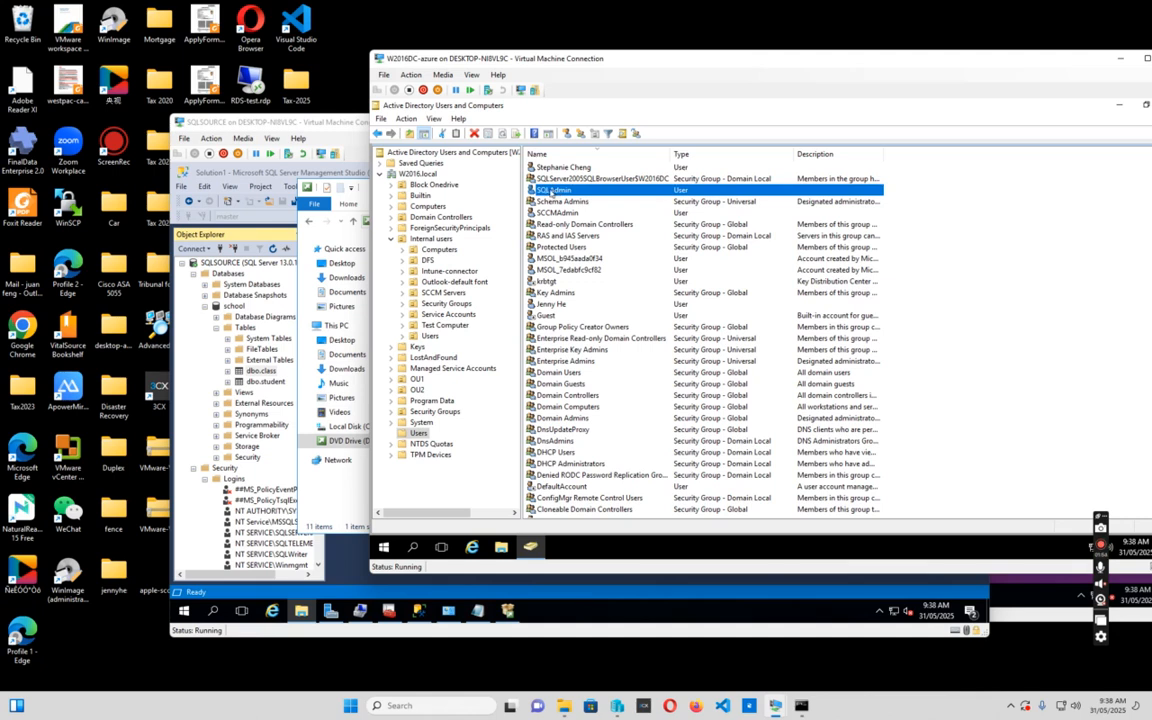
{"action": "double_click", "coordinate": [551, 189]}
{"action": "left_click", "coordinate": [751, 210]}
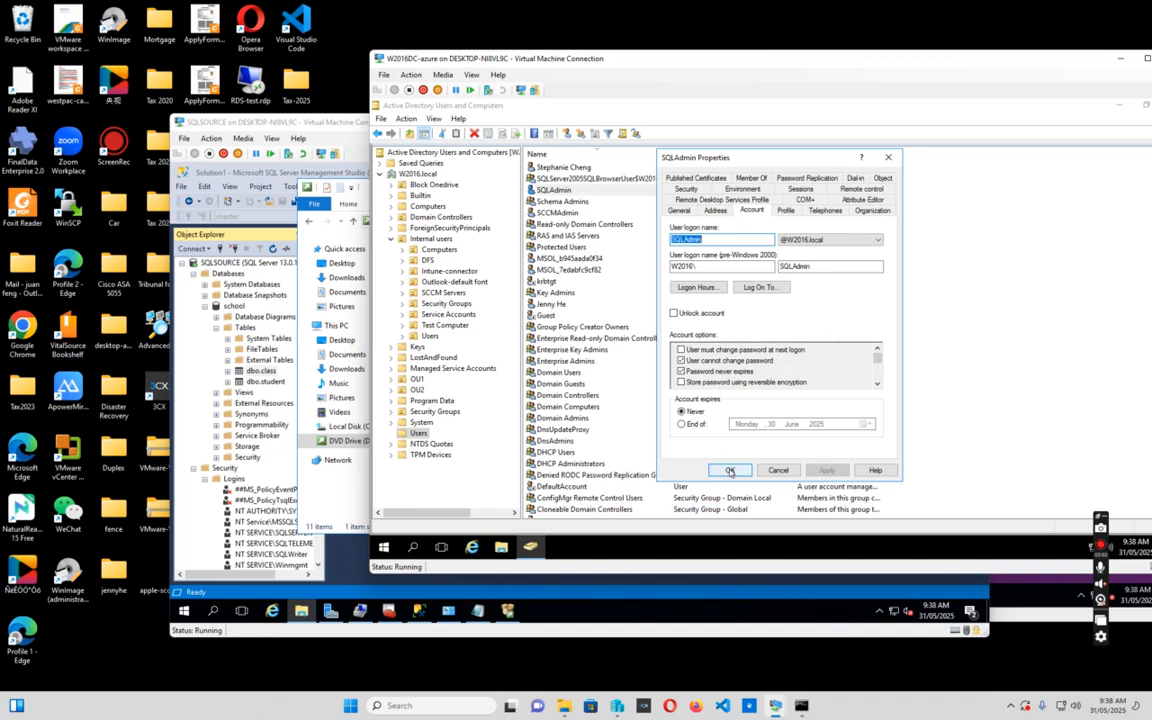
{"action": "left_click", "coordinate": [730, 471]}
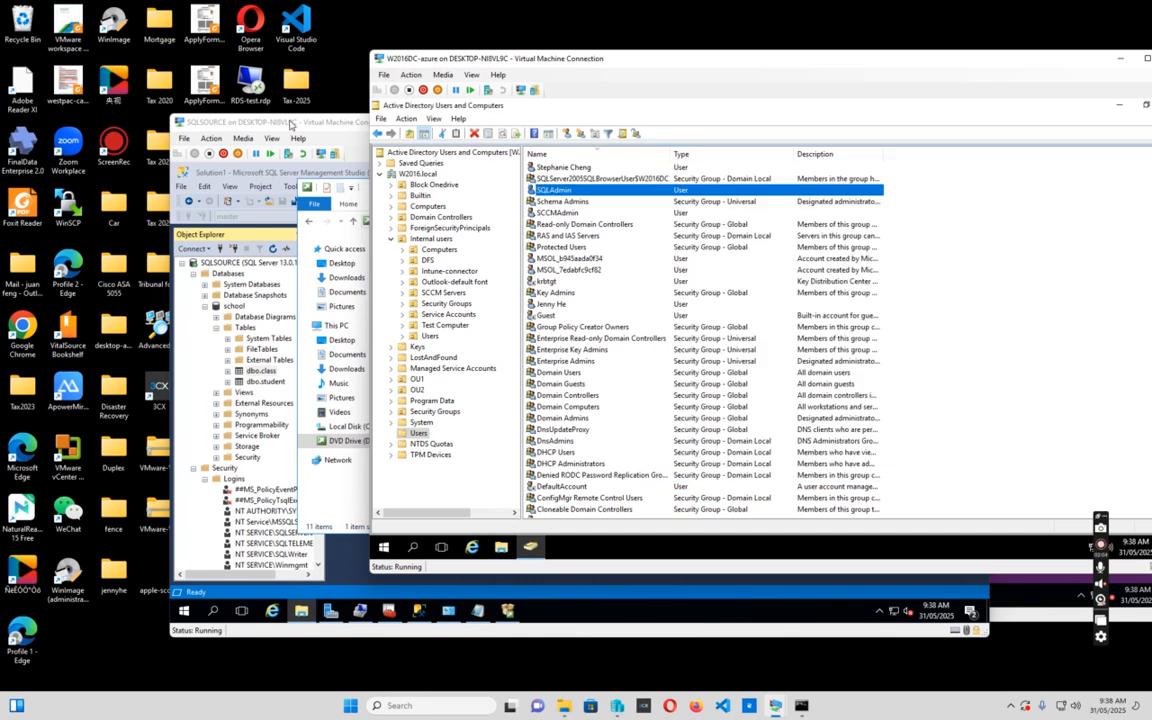
- Check the server roles of the W2016\SQLAdmin login in Management Studio on SQLSOURCE, without changing them
{"action": "left_click", "coordinate": [290, 123]}
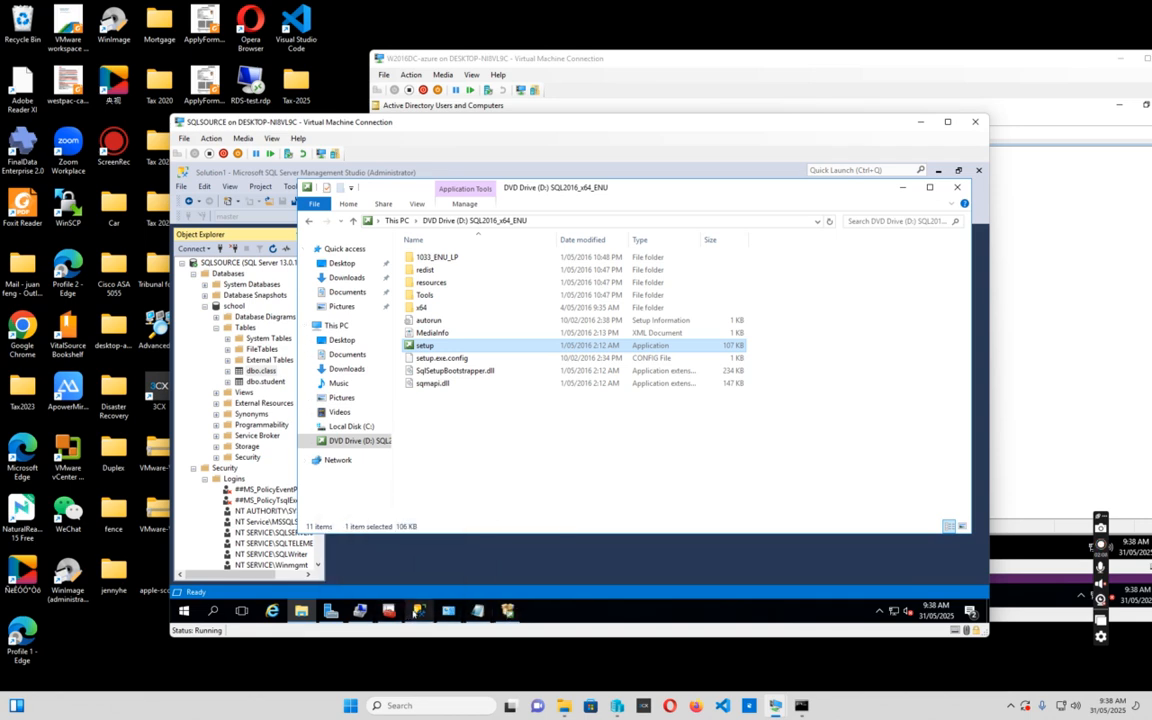
{"action": "left_click", "coordinate": [419, 611]}
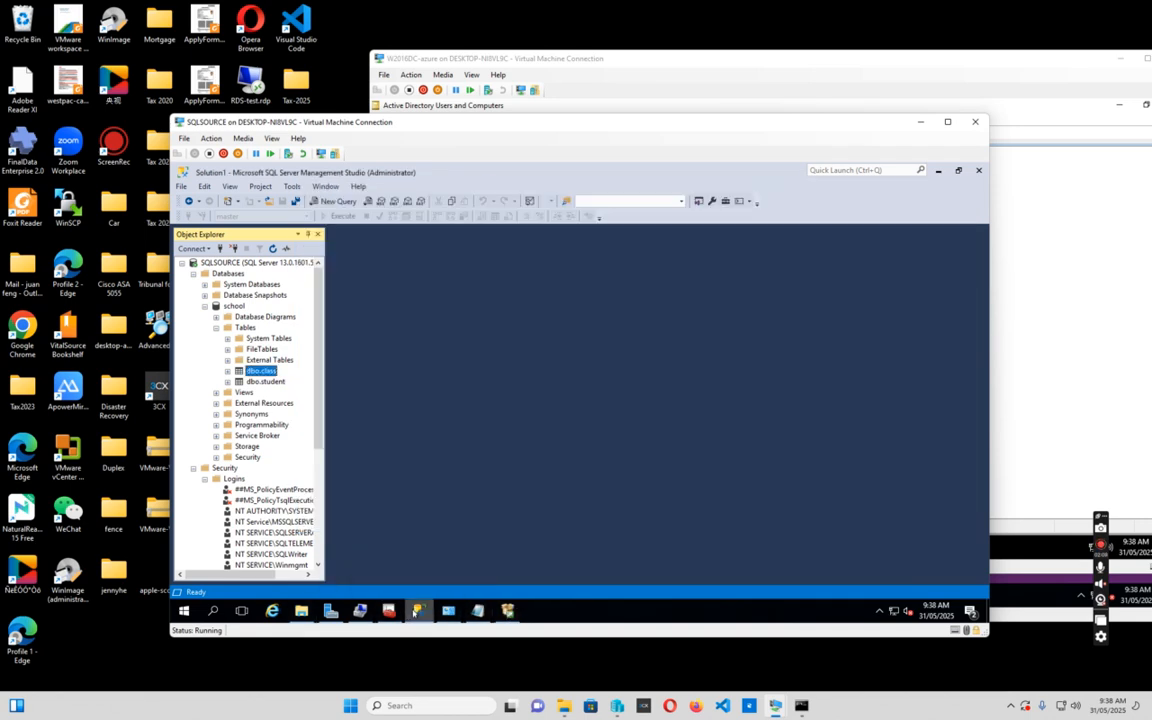
{"action": "left_click", "coordinate": [204, 307]}
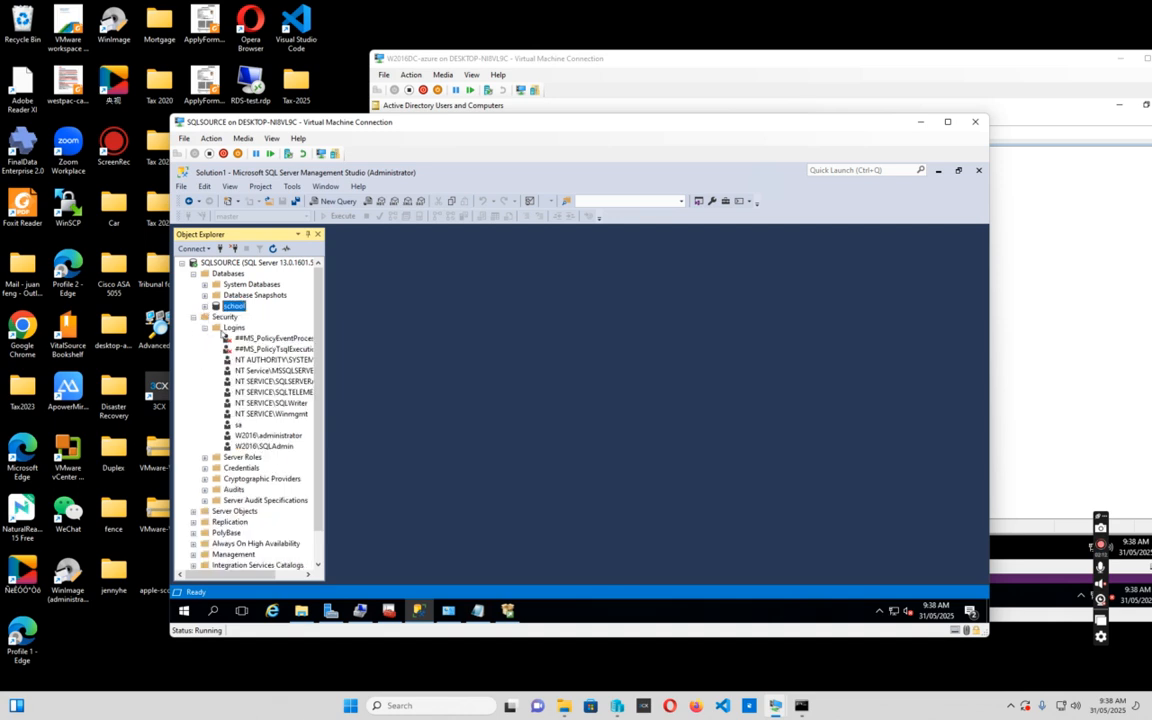
{"action": "left_click", "coordinate": [222, 326]}
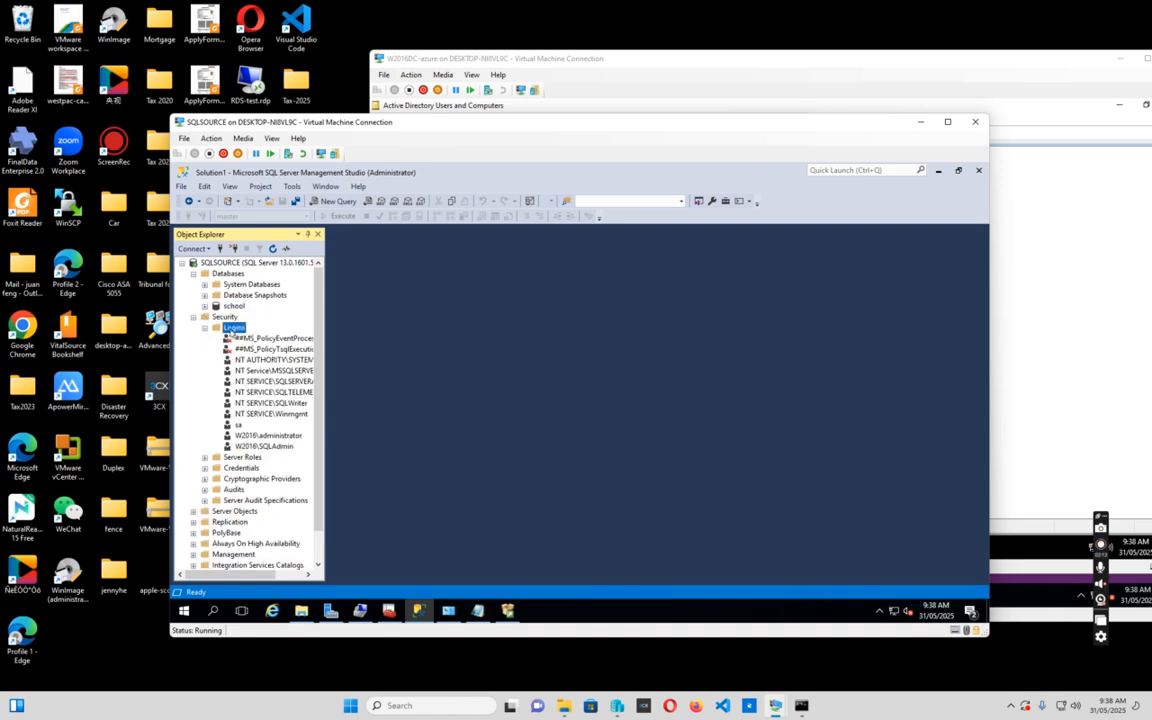
{"action": "left_click", "coordinate": [265, 448]}
{"action": "right_click", "coordinate": [272, 450]}
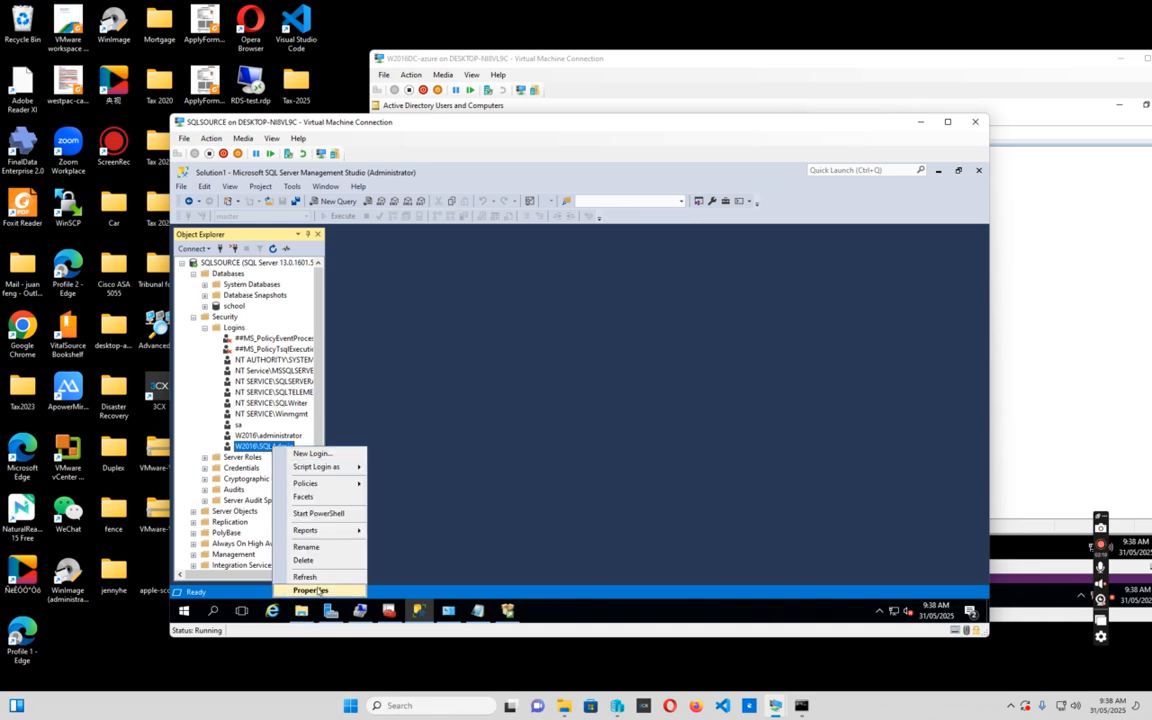
{"action": "left_click", "coordinate": [310, 591]}
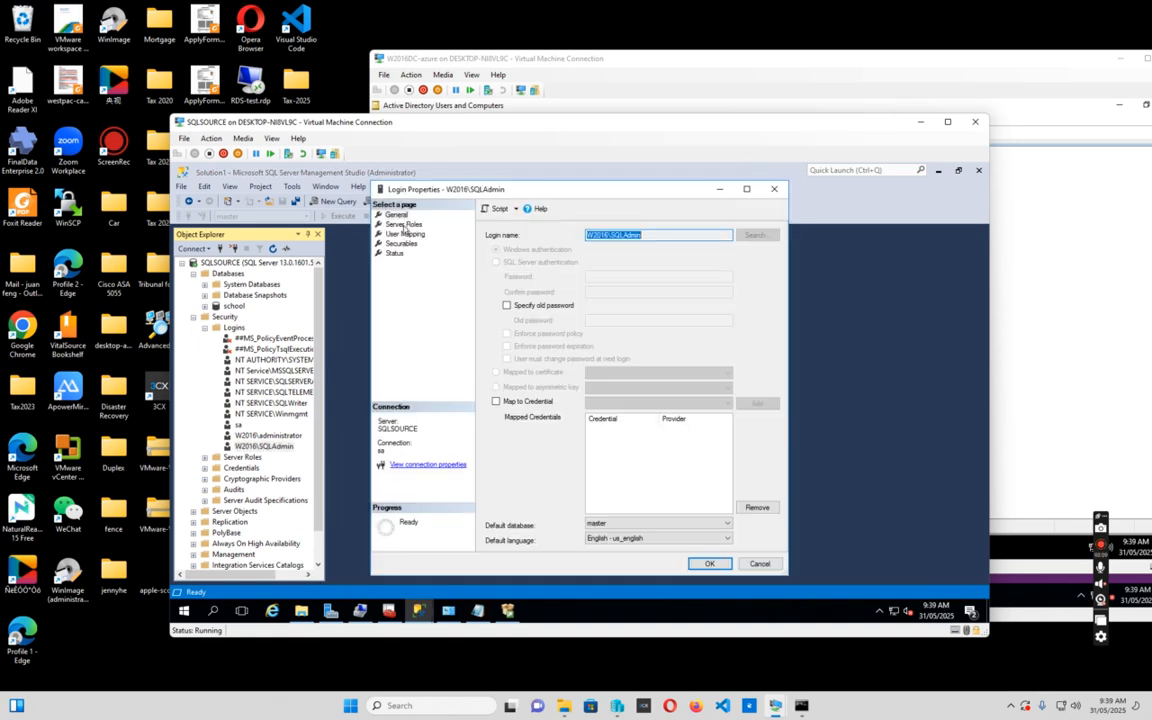
{"action": "left_click", "coordinate": [404, 225]}
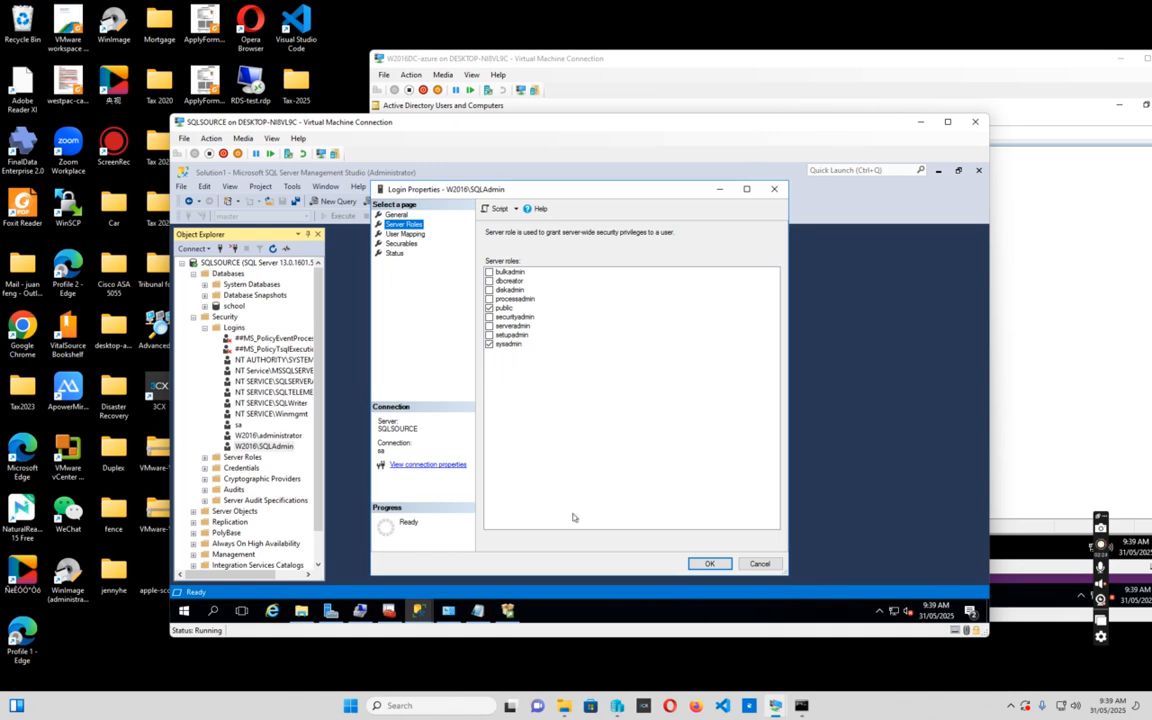
{"action": "left_click", "coordinate": [760, 565]}
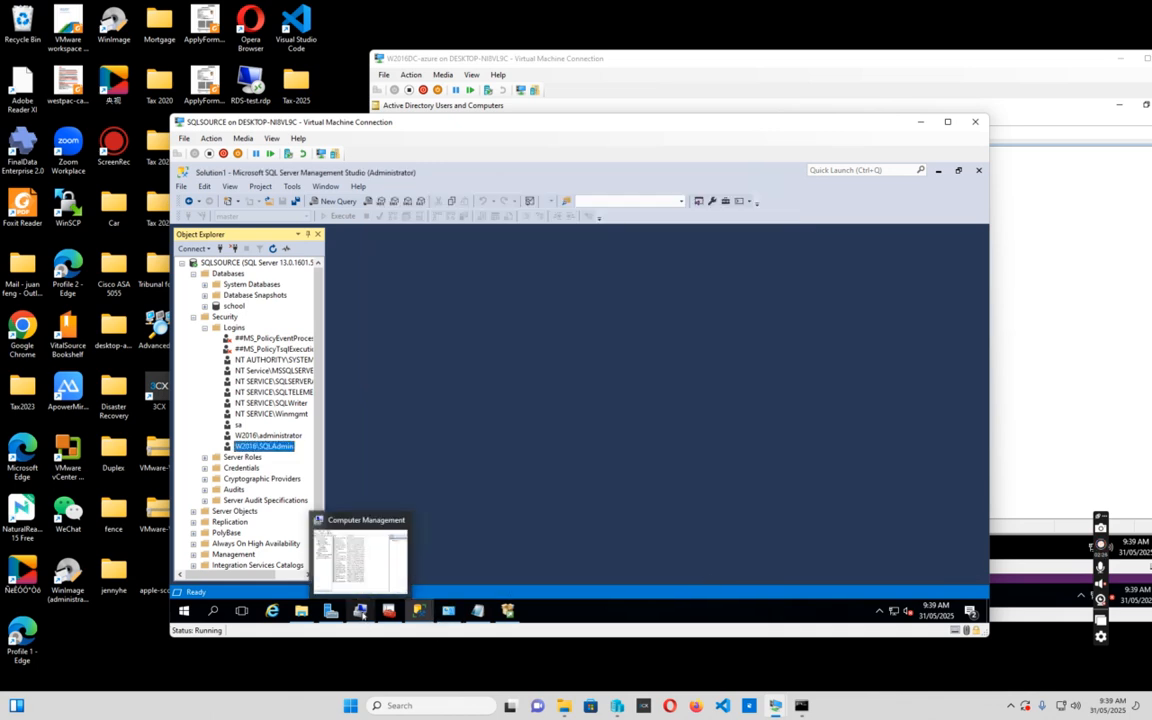
- Check the members of the local Administrators group in Computer Management on SQLSOURCE, and move that virtual machine window aside
{"action": "left_click", "coordinate": [360, 611]}
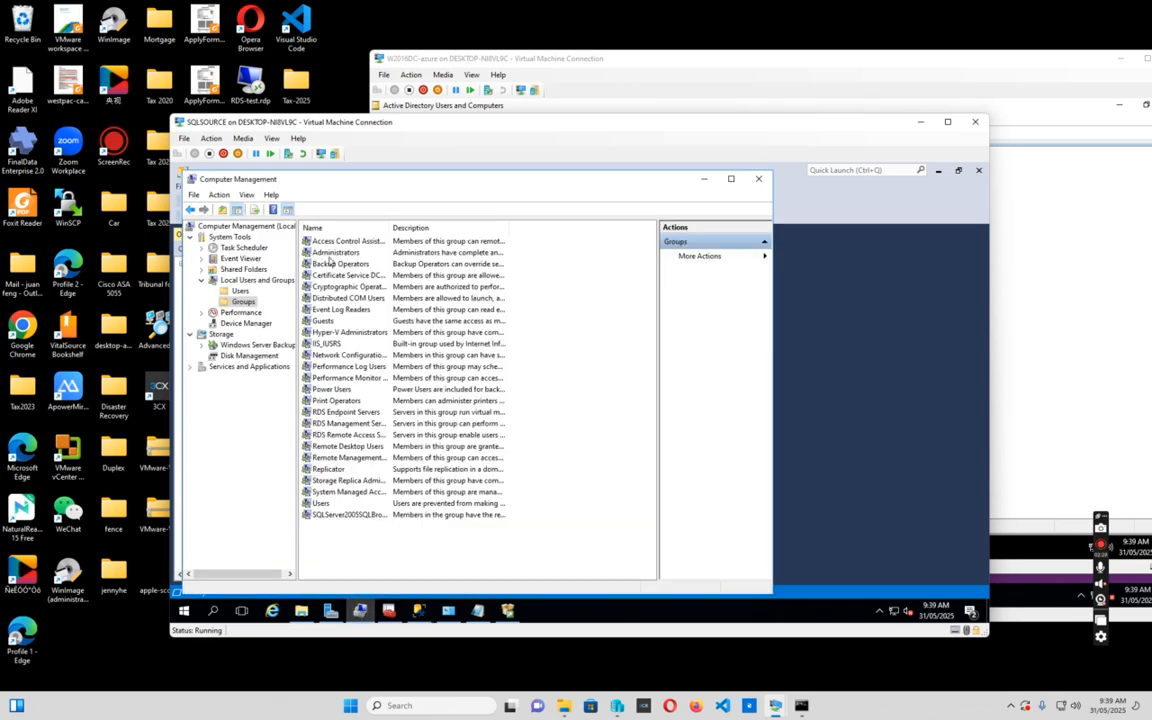
{"action": "double_click", "coordinate": [334, 254]}
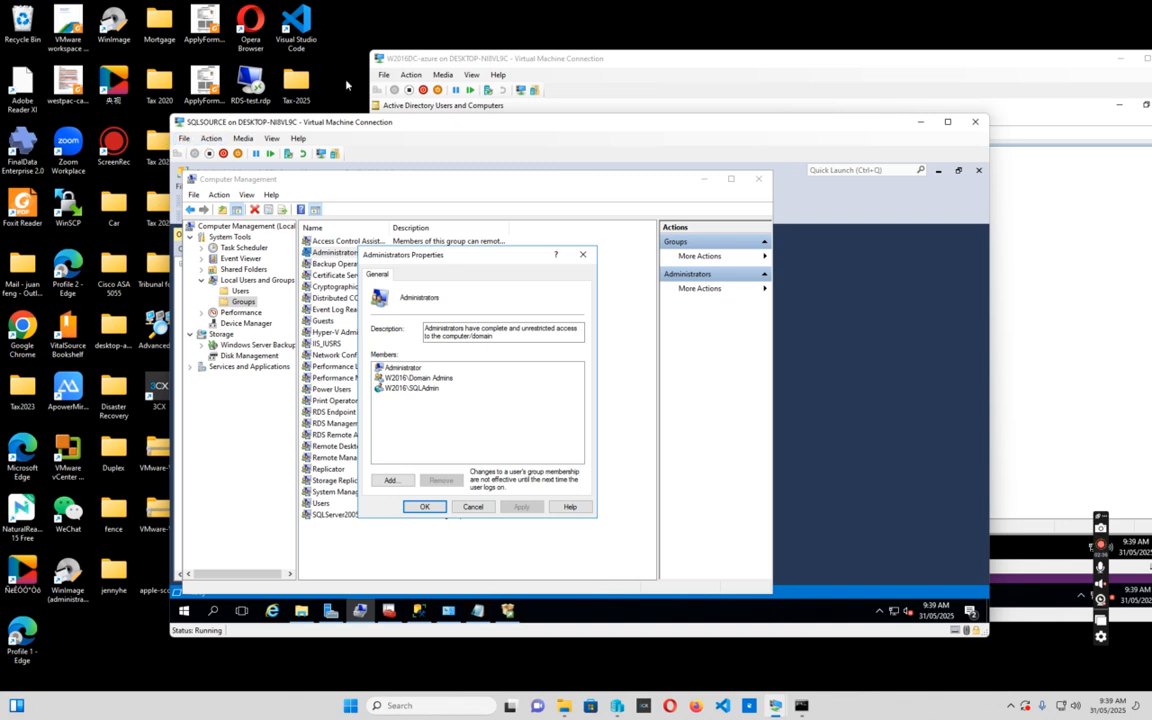
{"action": "left_click_drag", "start_coordinate": [391, 121], "coordinate": [688, 213]}
- Check the server roles of the W2016\SQLAdmin login in Management Studio on dbreplica, without changing them
{"action": "mouse_move", "coordinate": [808, 710]}
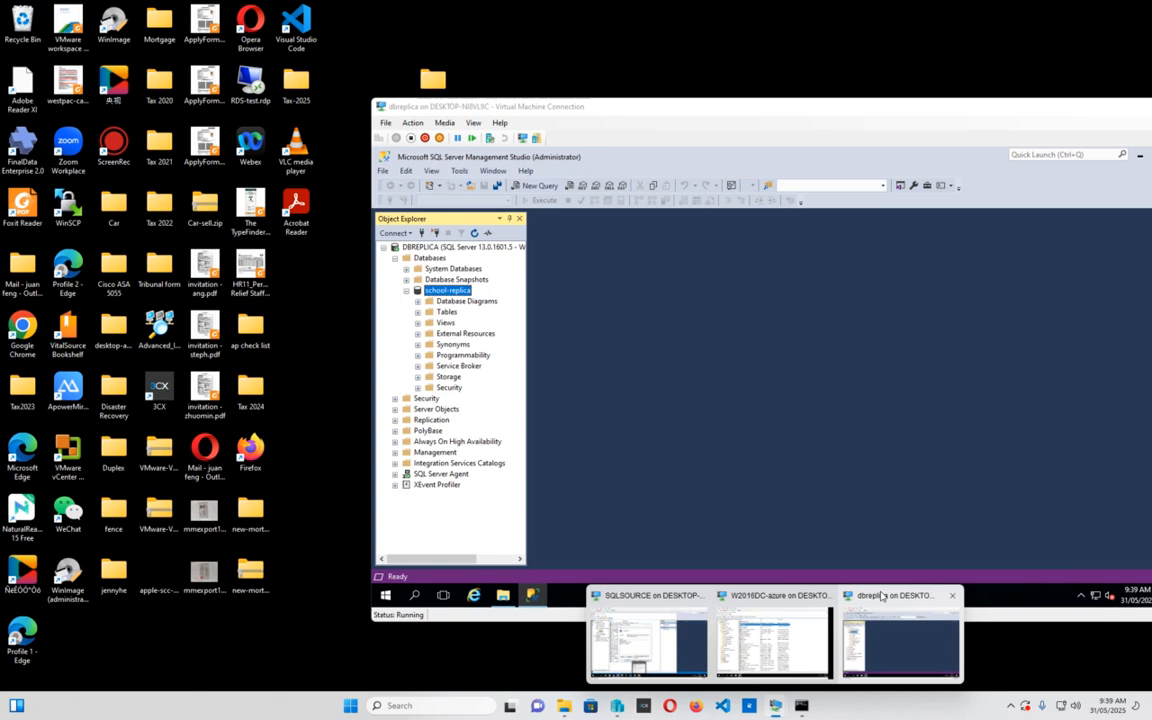
{"action": "left_click", "coordinate": [866, 600]}
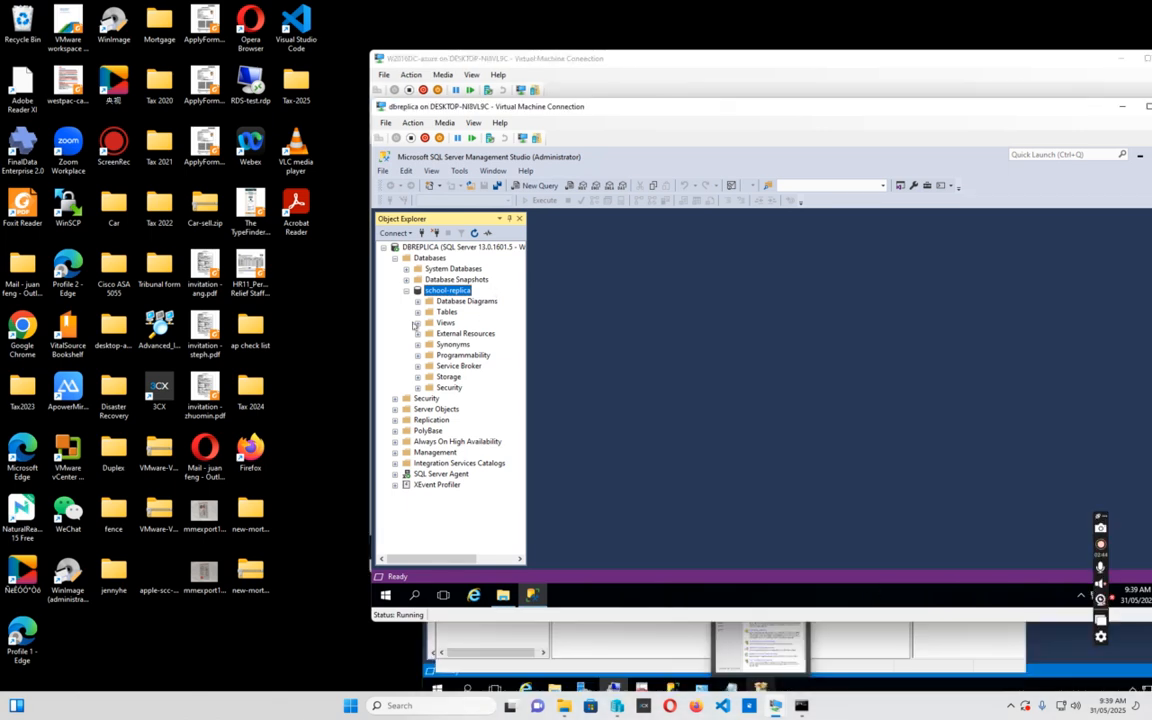
{"action": "left_click", "coordinate": [396, 400]}
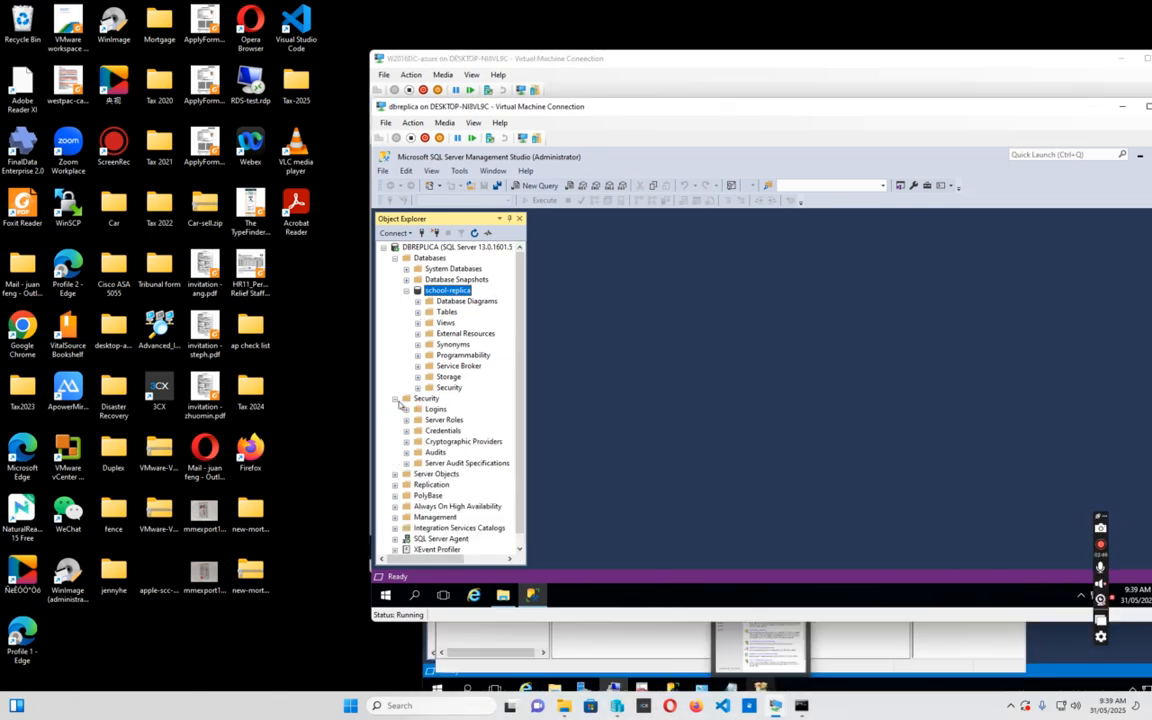
{"action": "left_click", "coordinate": [406, 410]}
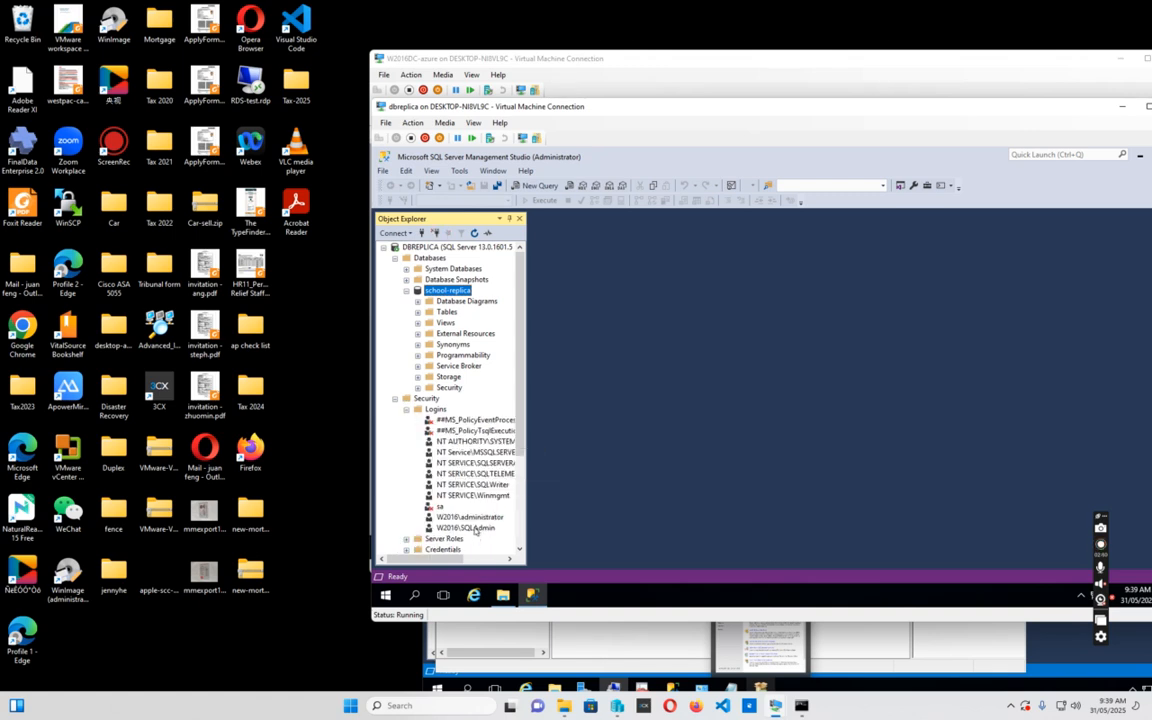
{"action": "left_click", "coordinate": [476, 530]}
{"action": "right_click", "coordinate": [476, 530]}
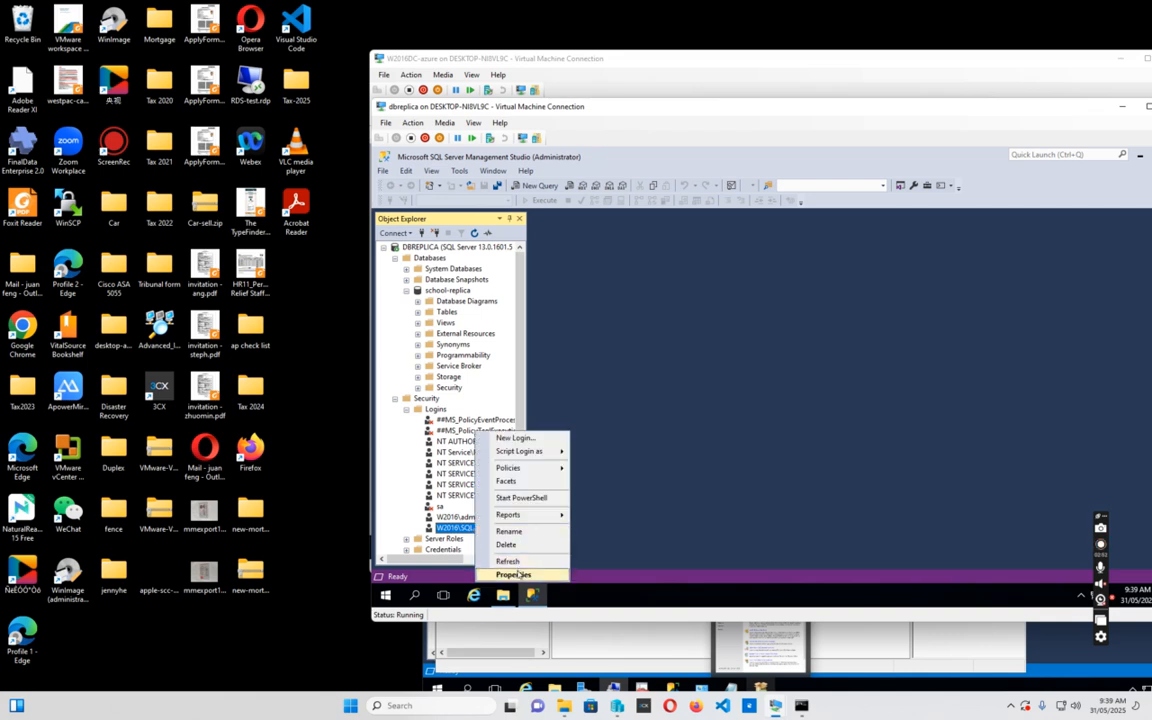
{"action": "left_click", "coordinate": [513, 576]}
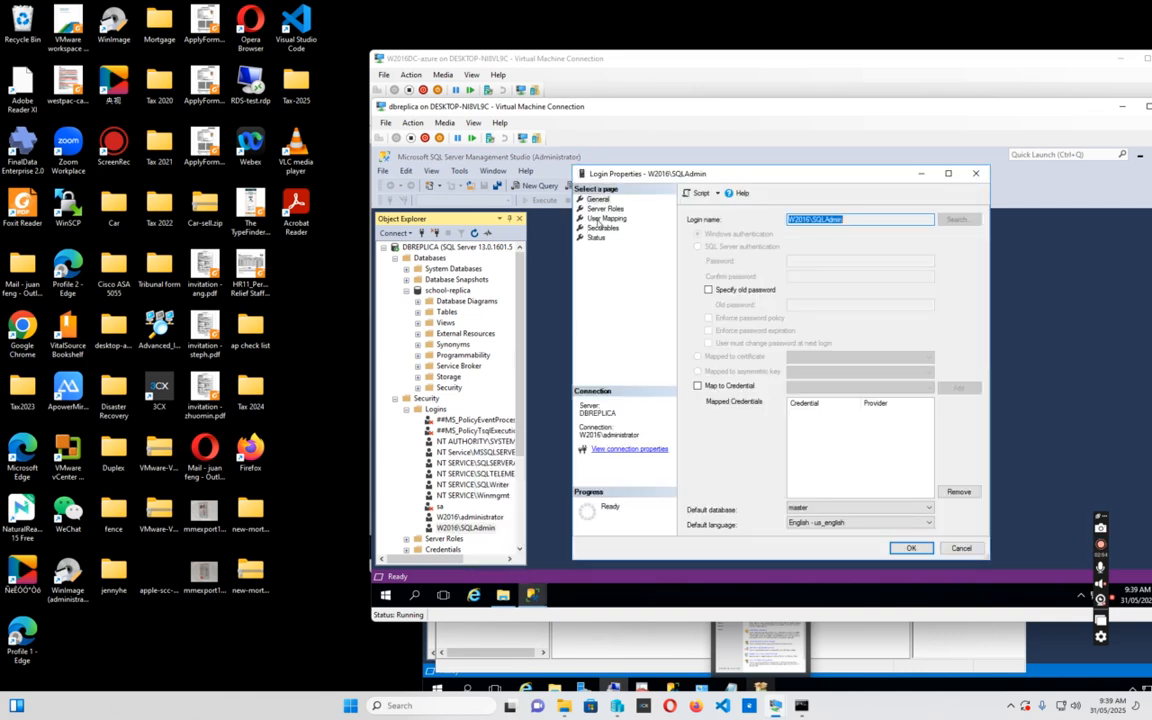
{"action": "left_click", "coordinate": [600, 209]}
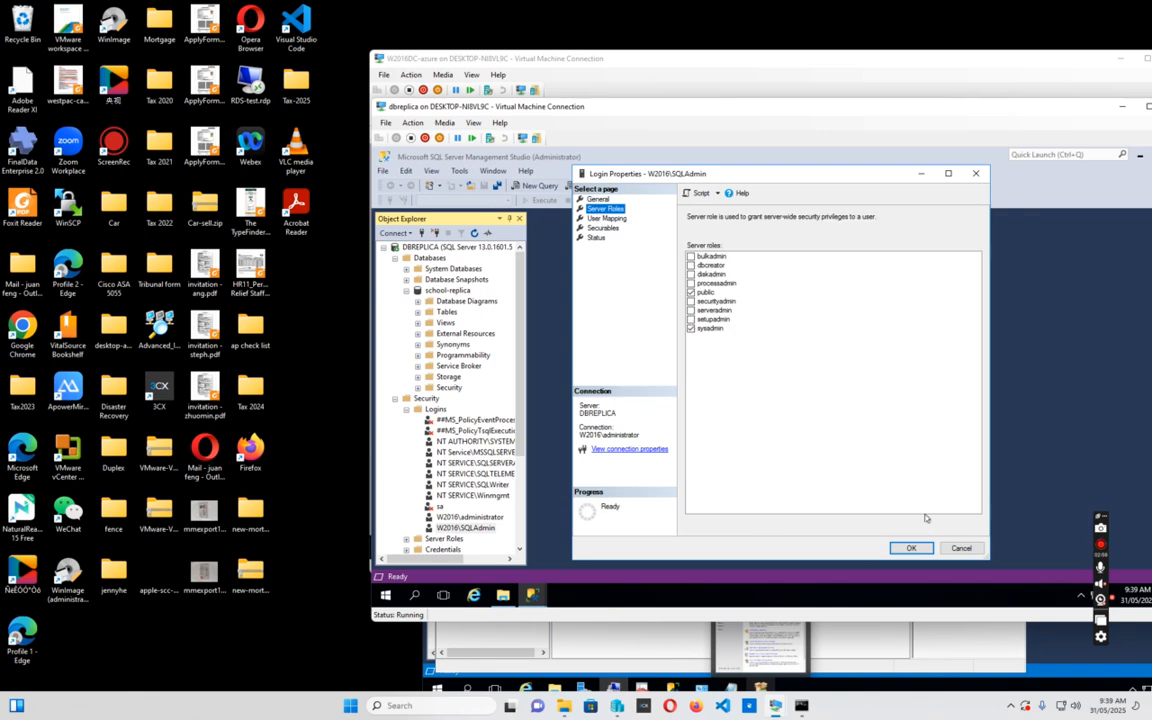
{"action": "left_click", "coordinate": [961, 549]}
- Rearrange the W2016DC-azure and dbreplica virtual machine windows and open SQL Server 2016 Configuration Manager on dbreplica
{"action": "left_click_drag", "start_coordinate": [626, 58], "coordinate": [804, 165]}
{"action": "left_click_drag", "start_coordinate": [613, 101], "coordinate": [451, 79]}
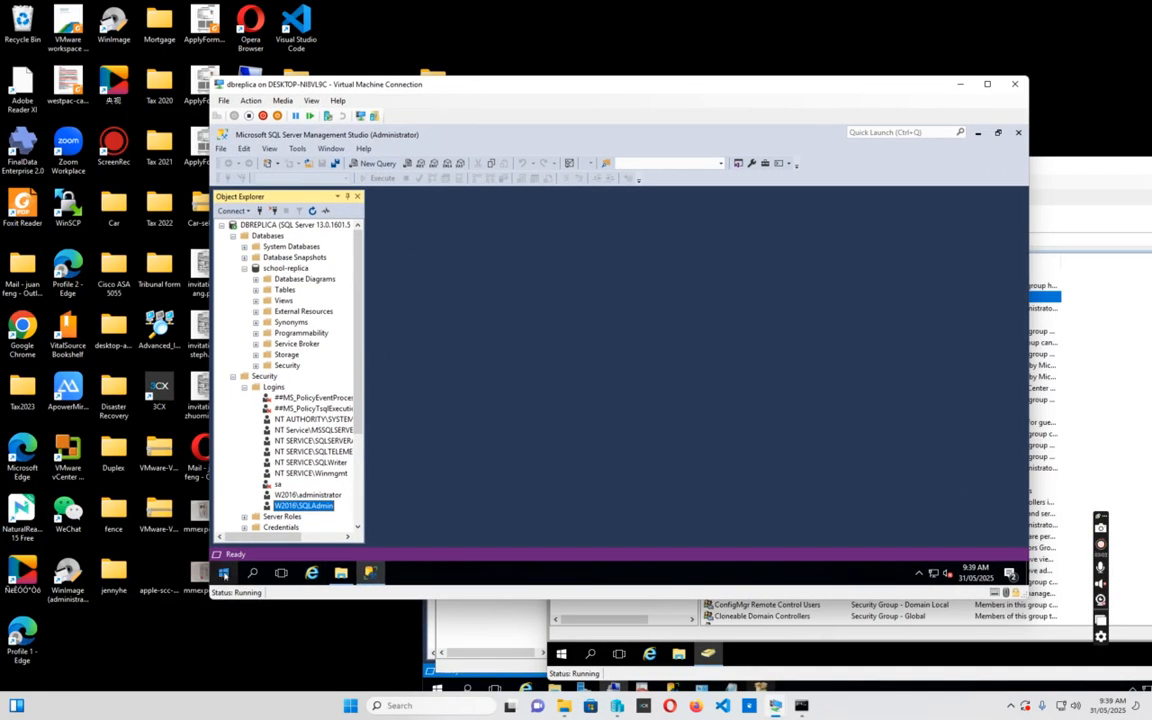
{"action": "left_click", "coordinate": [224, 574]}
{"action": "scroll", "coordinate": [360, 400], "scroll_direction": "down", "scroll_amount": 3}
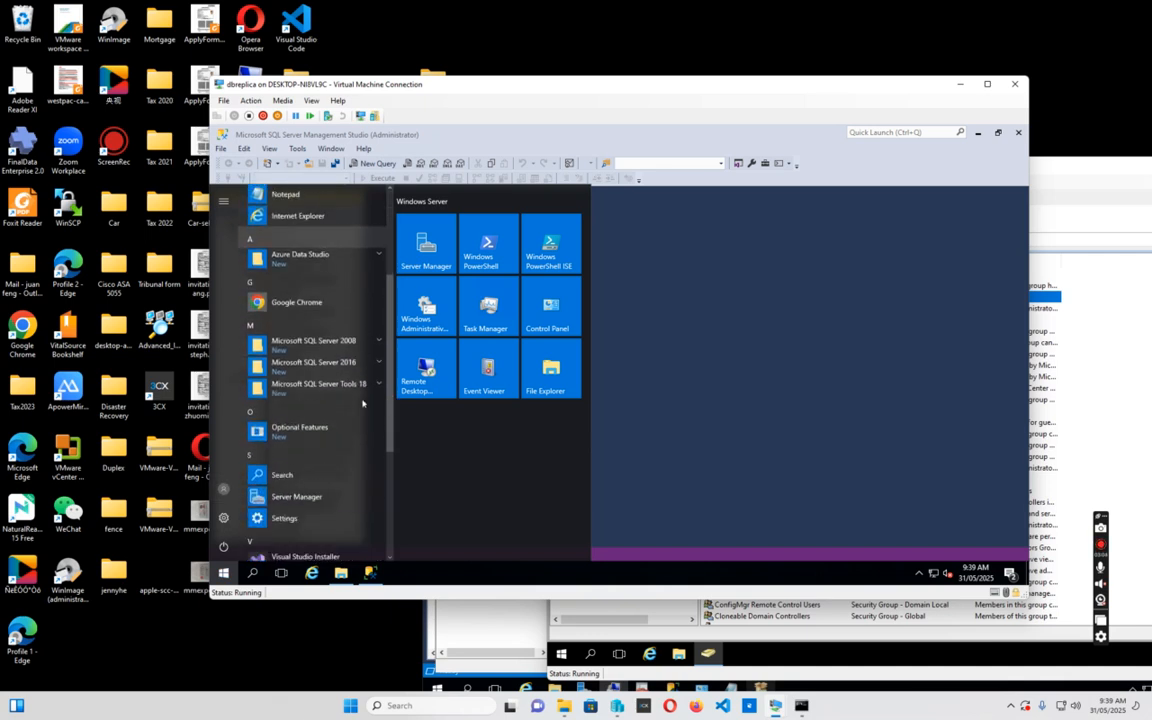
{"action": "scroll", "coordinate": [360, 400], "scroll_direction": "down", "scroll_amount": 2}
{"action": "left_click", "coordinate": [333, 246]}
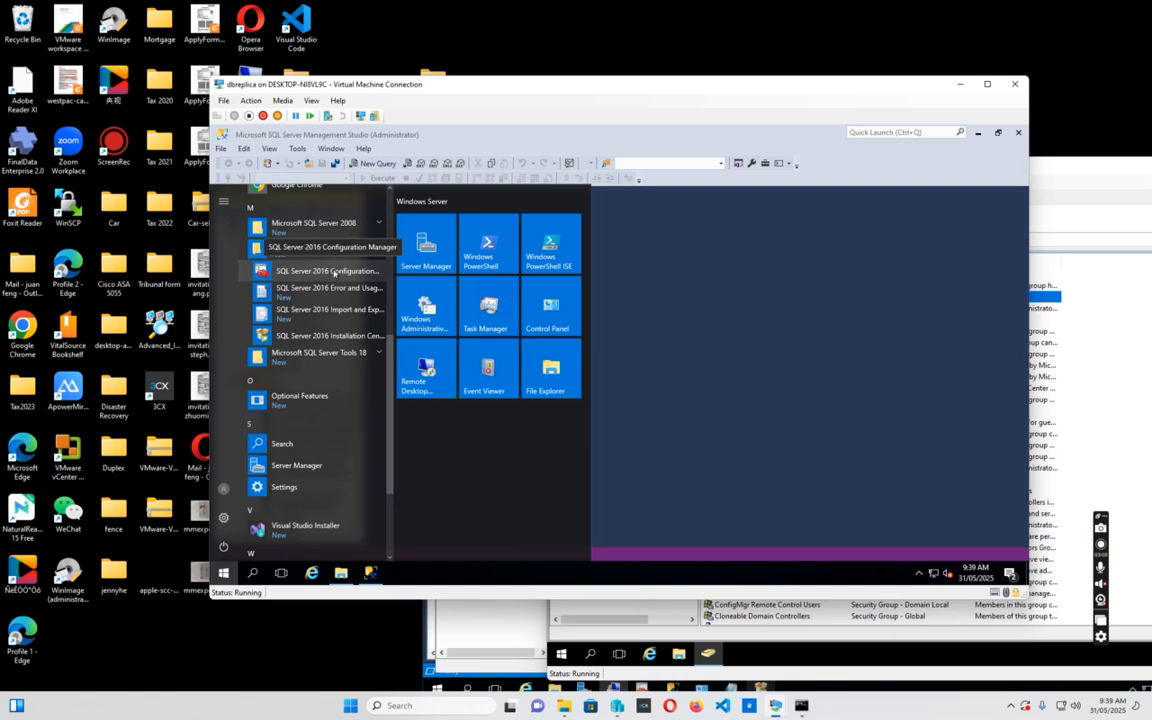
{"action": "left_click", "coordinate": [334, 272]}
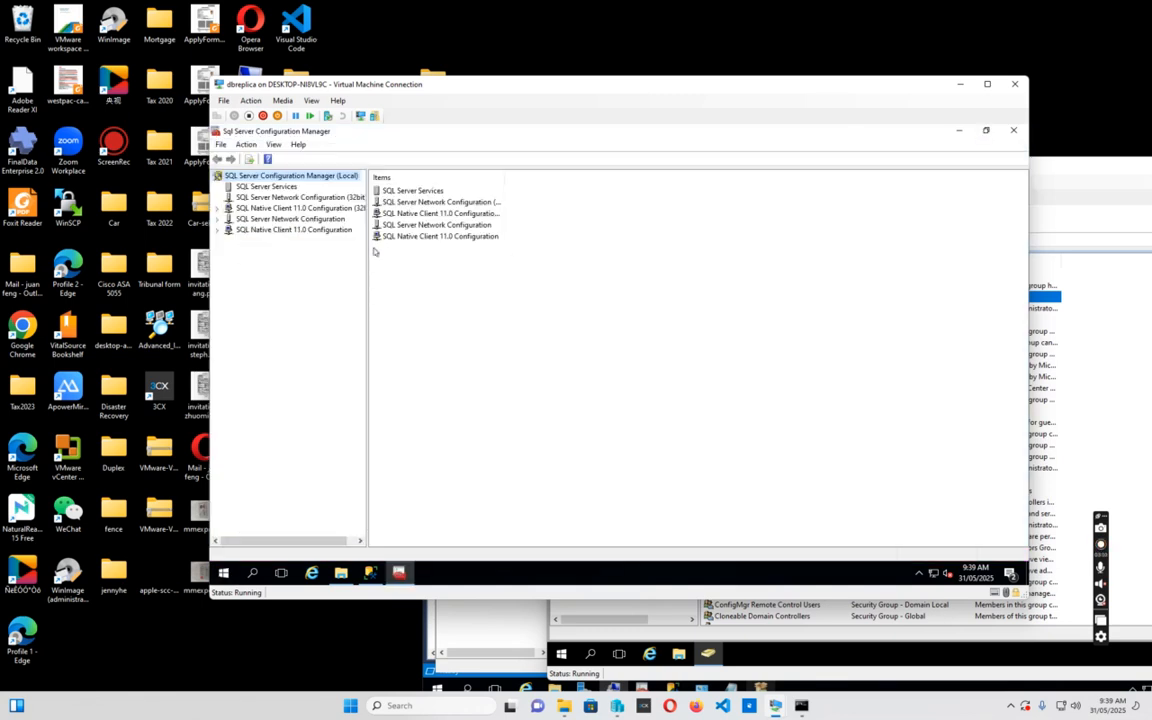
- Check the logon accounts of the SQL Server services on dbreplica, widening the Name and Log On As columns
{"action": "left_click", "coordinate": [255, 187]}
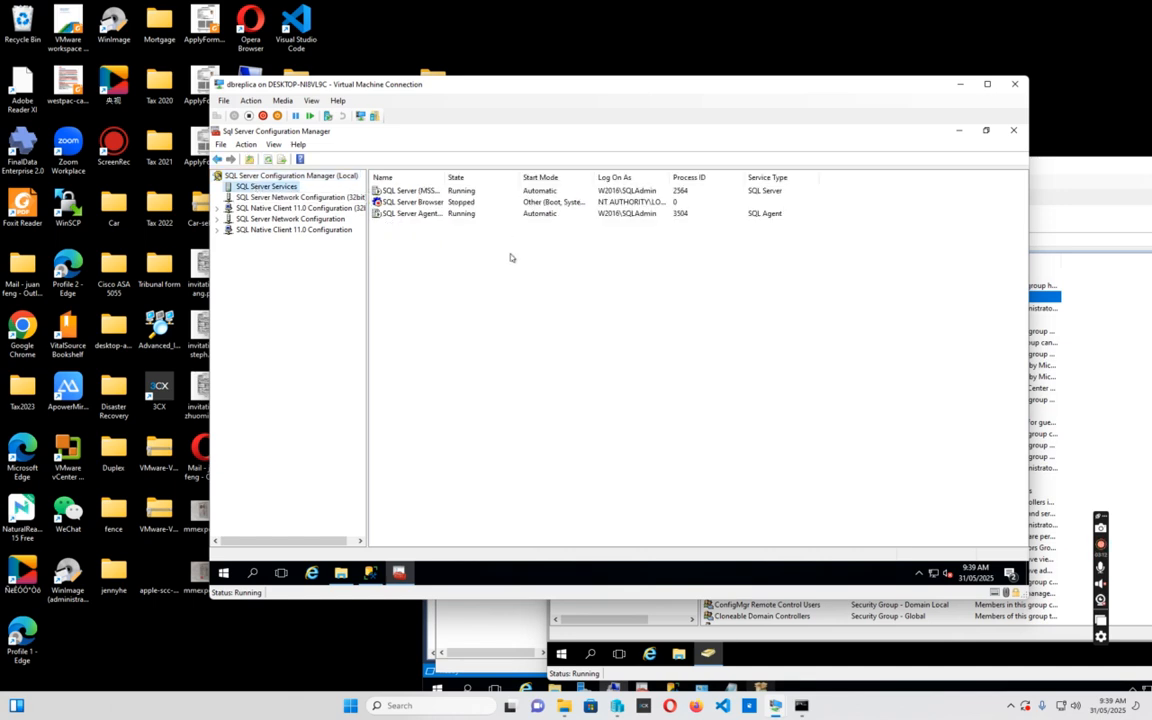
{"action": "left_click", "coordinate": [395, 214]}
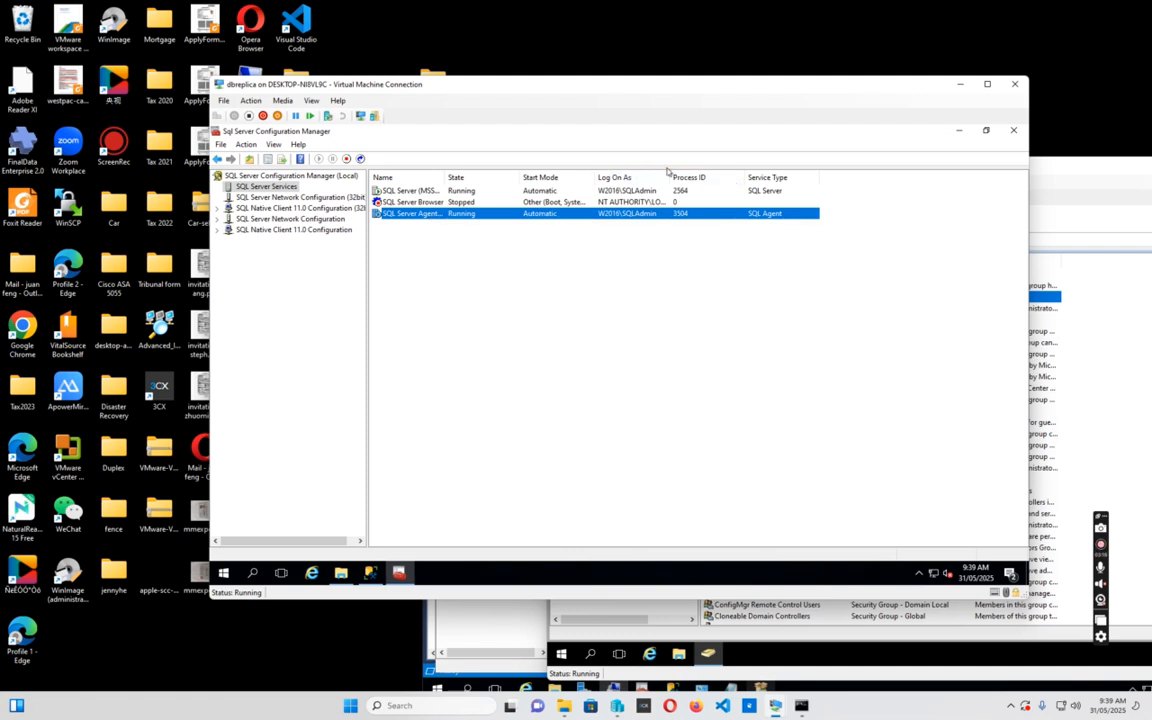
{"action": "left_click_drag", "start_coordinate": [668, 173], "coordinate": [693, 175]}
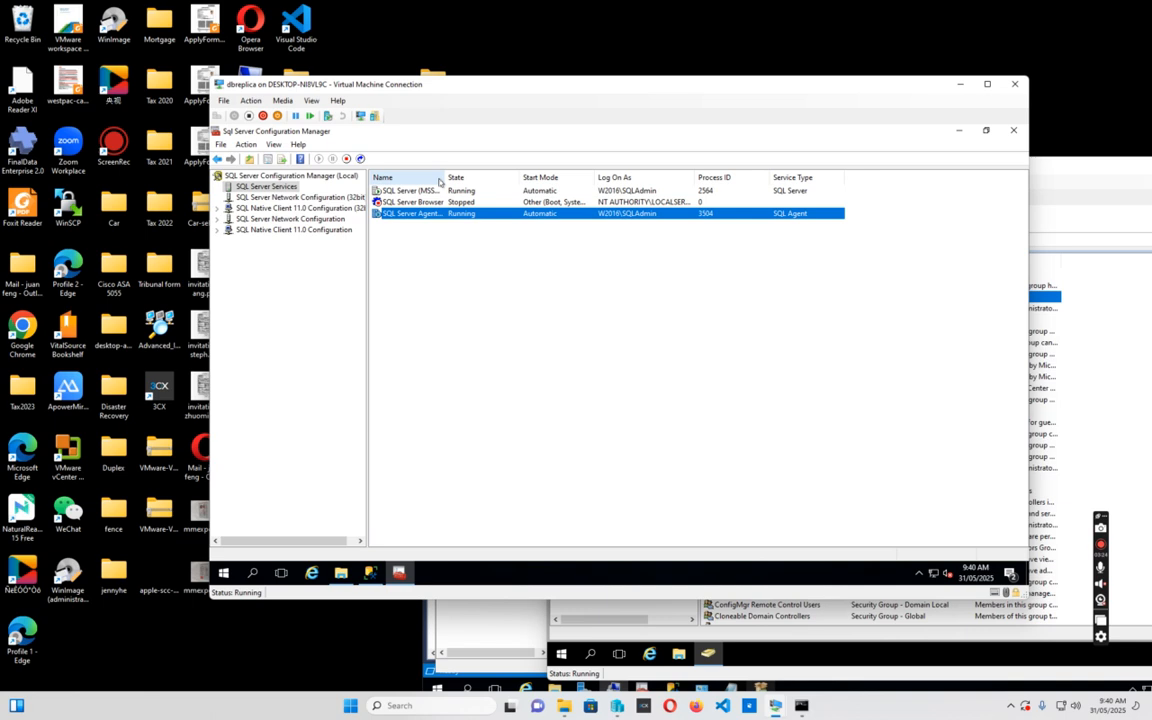
{"action": "left_click_drag", "start_coordinate": [441, 177], "coordinate": [470, 177]}
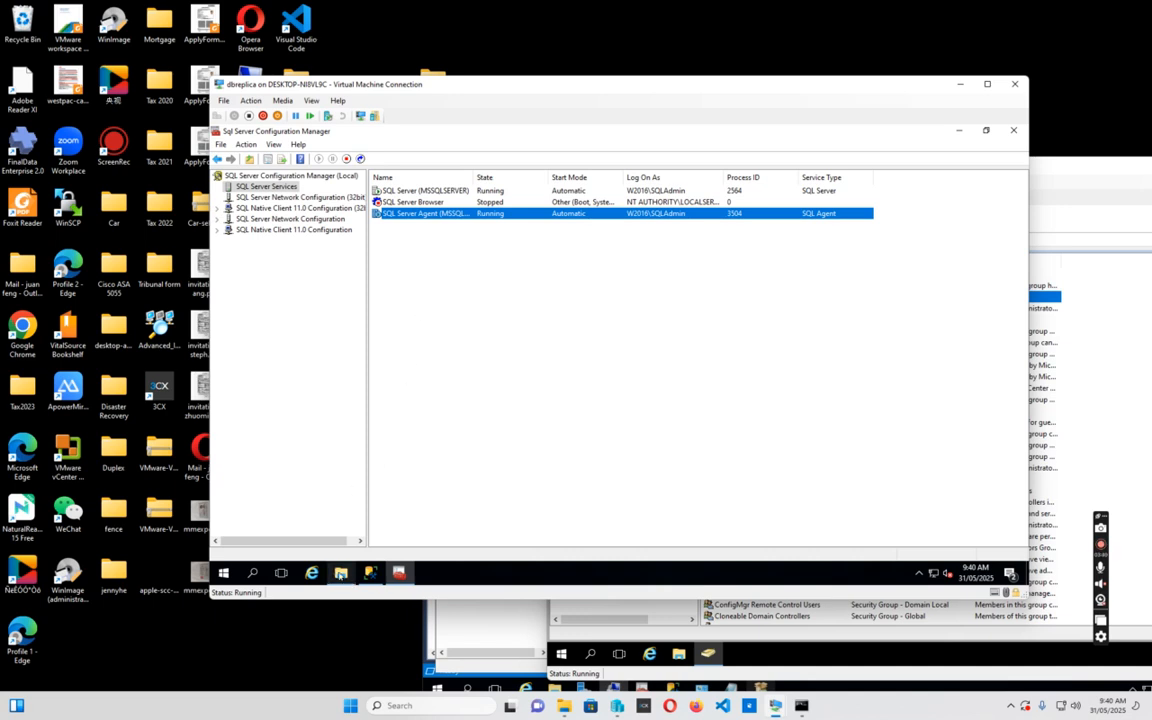
- Browse the contents of Local Disk (C:) in File Explorer on dbreplica
{"action": "mouse_move", "coordinate": [340, 573]}
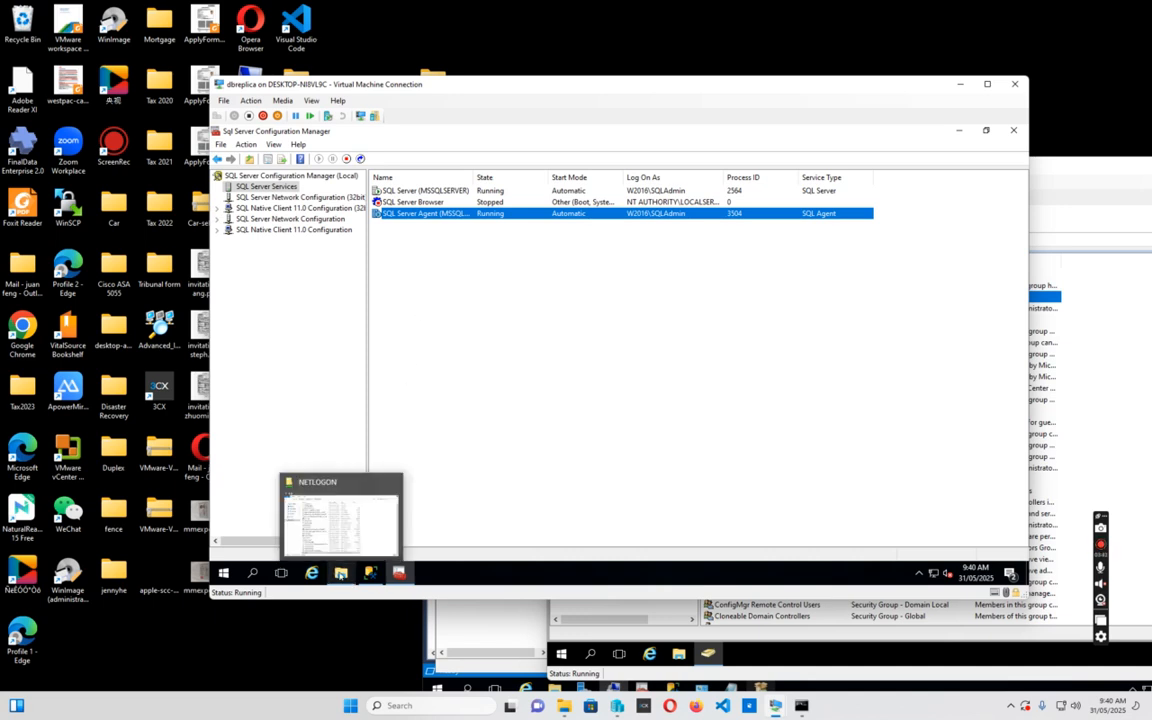
{"action": "left_click", "coordinate": [340, 573]}
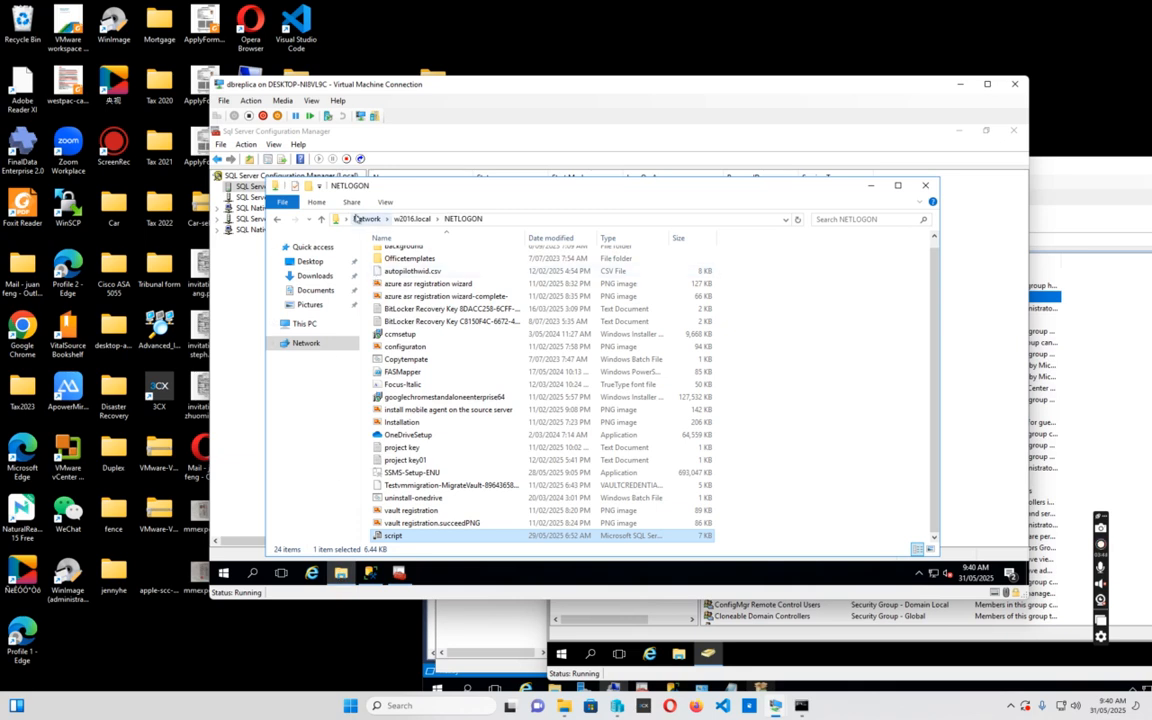
{"action": "left_click", "coordinate": [303, 323]}
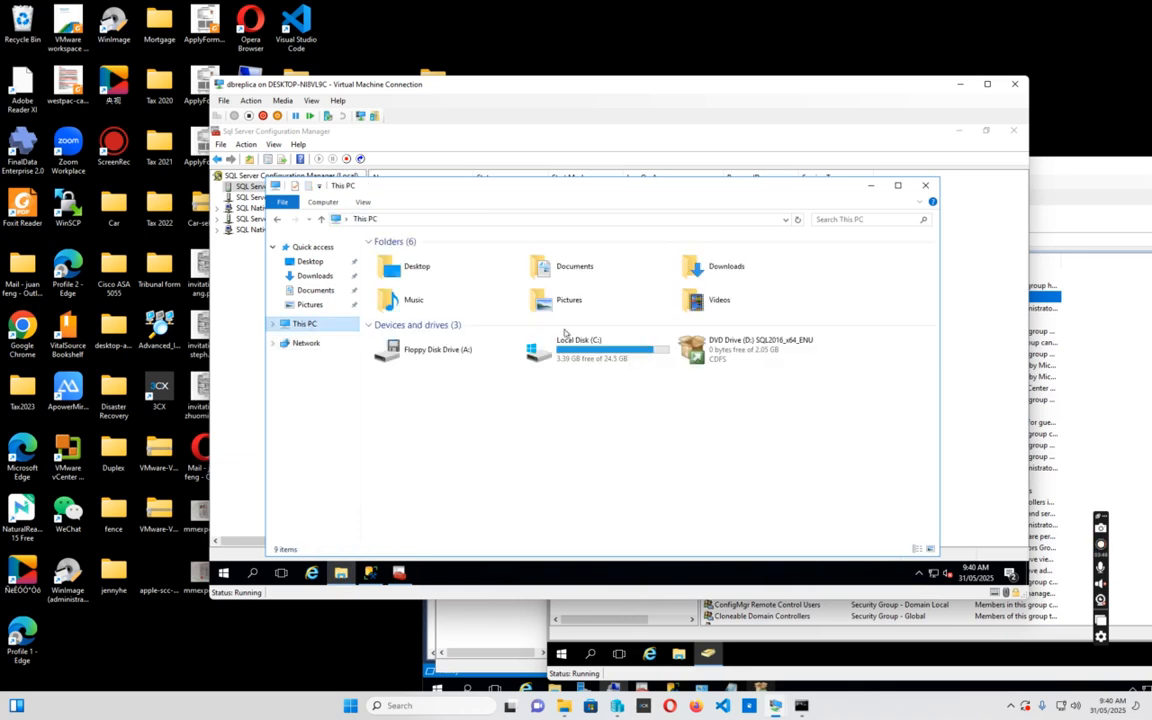
{"action": "double_click", "coordinate": [590, 354]}
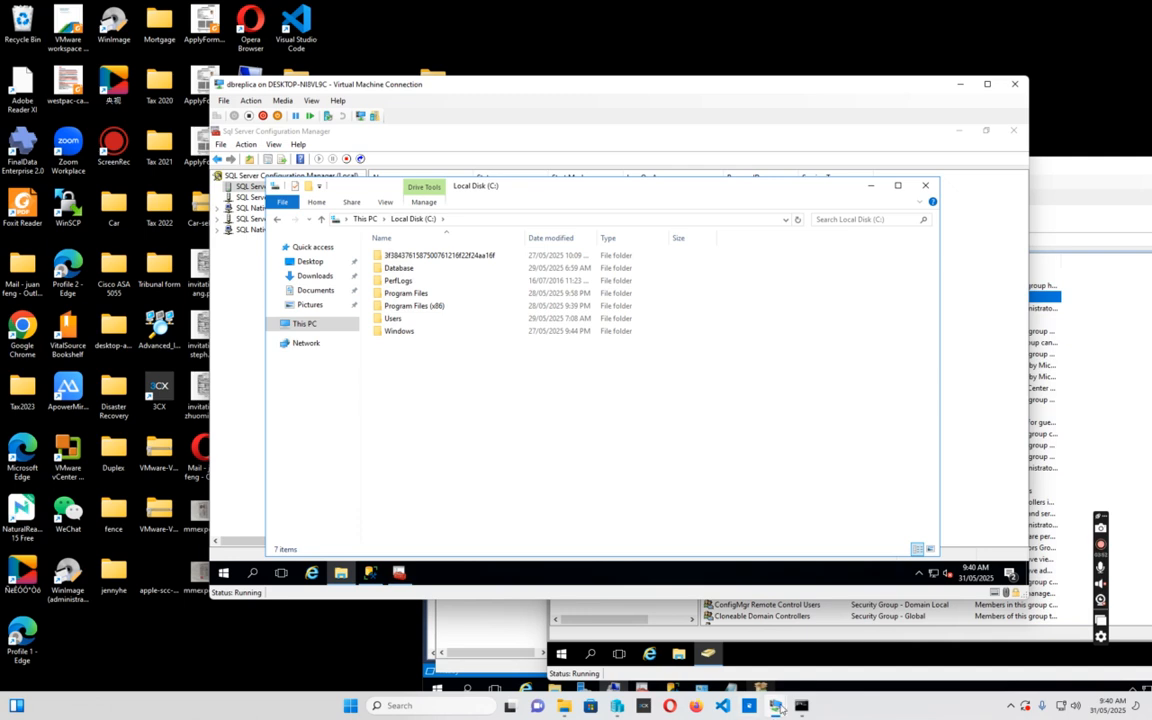
- Switch to the SQLSOURCE virtual machine, reposition its window, and open Local Disk (C:) in File Explorer
{"action": "mouse_move", "coordinate": [775, 705]}
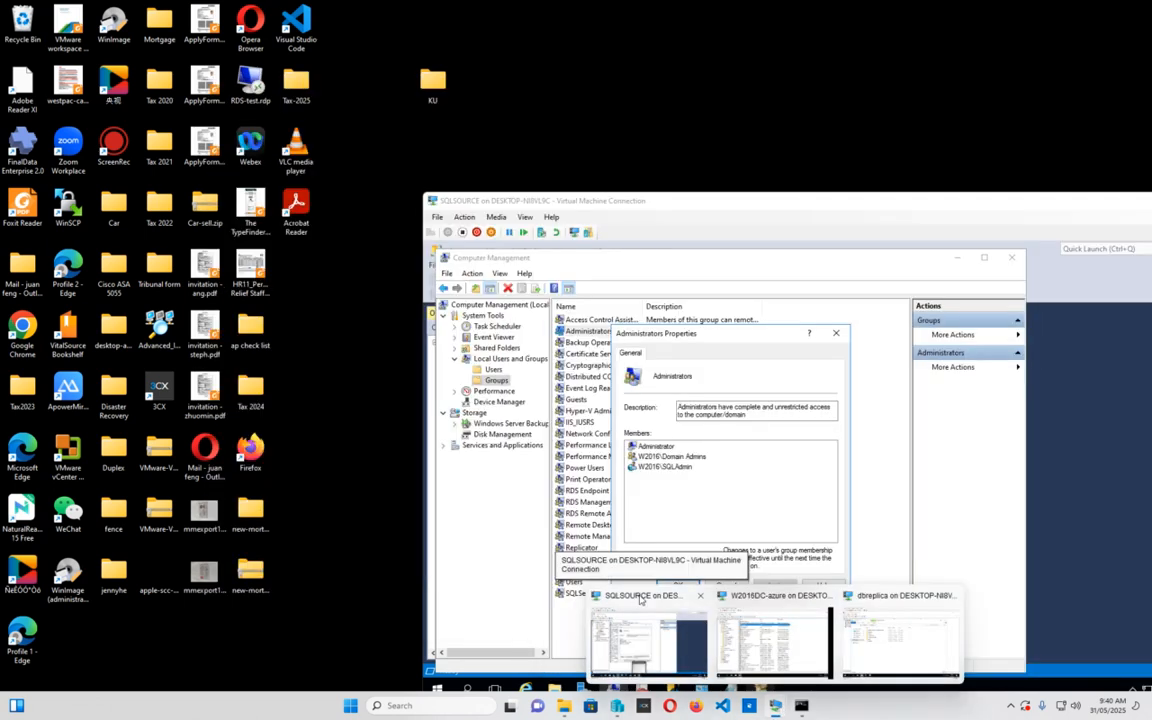
{"action": "left_click", "coordinate": [640, 605]}
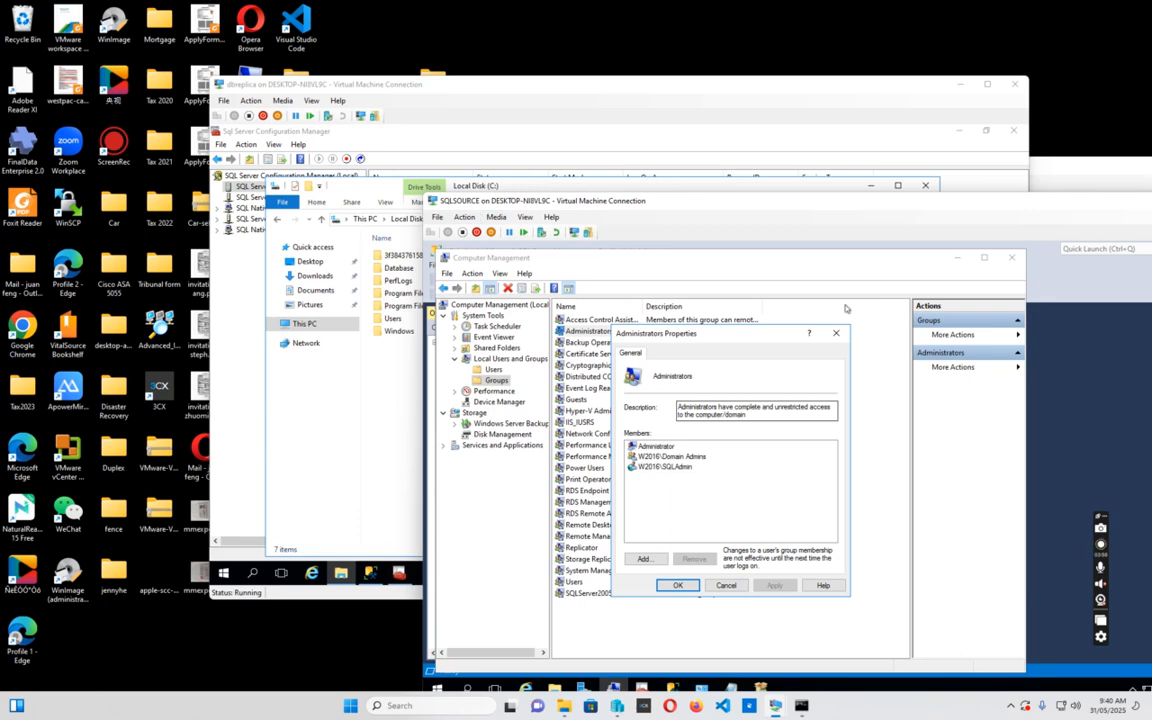
{"action": "left_click_drag", "start_coordinate": [794, 204], "coordinate": [612, 119]}
{"action": "left_click", "coordinate": [373, 605]}
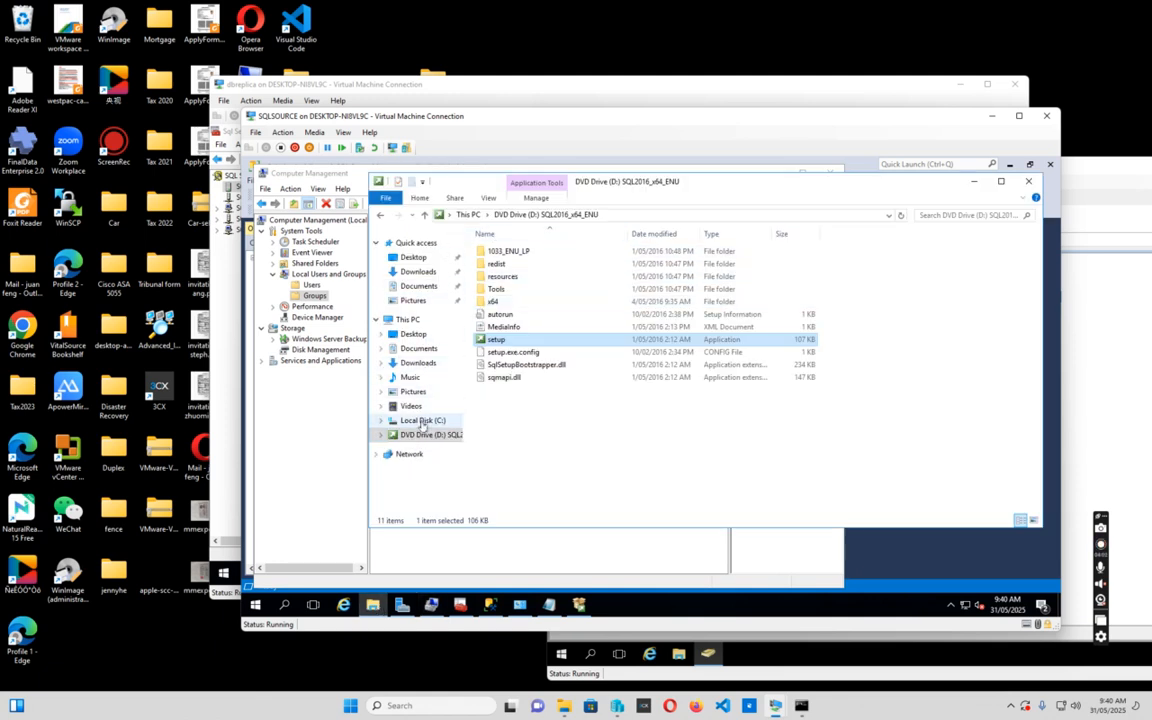
{"action": "left_click", "coordinate": [420, 420]}
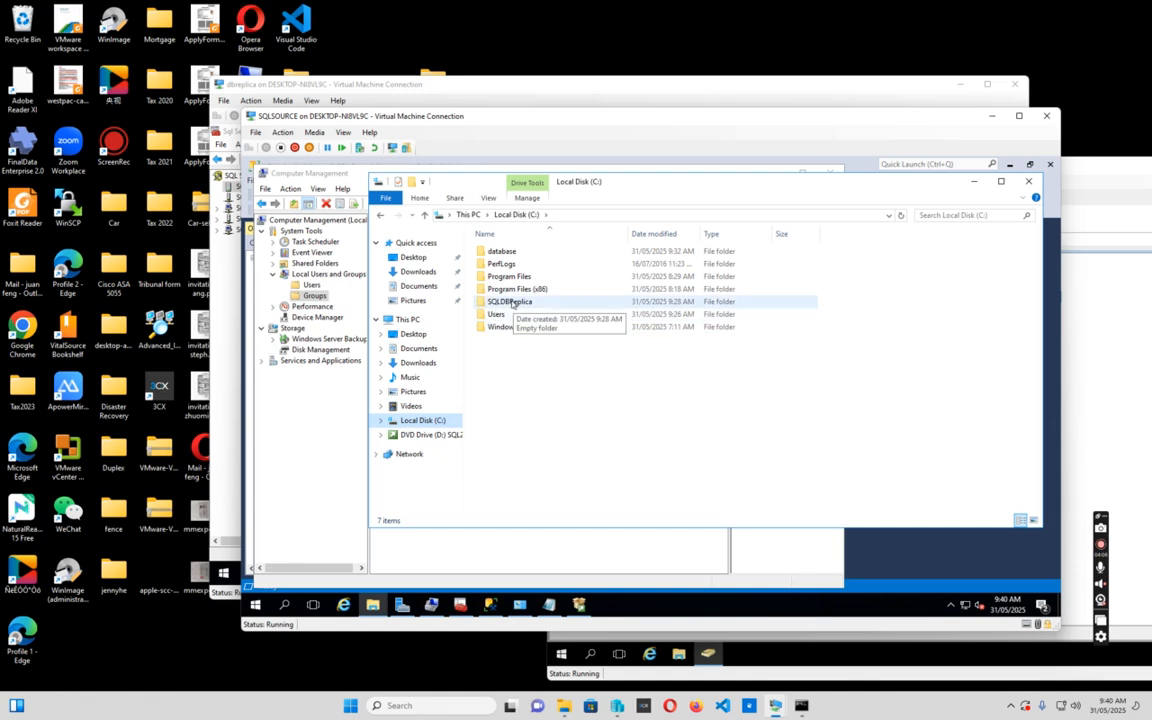
- Check the advanced sharing settings and share permissions of the SQLDBReplica folder on SQLSOURCE, without changing them
{"action": "right_click", "coordinate": [512, 302]}
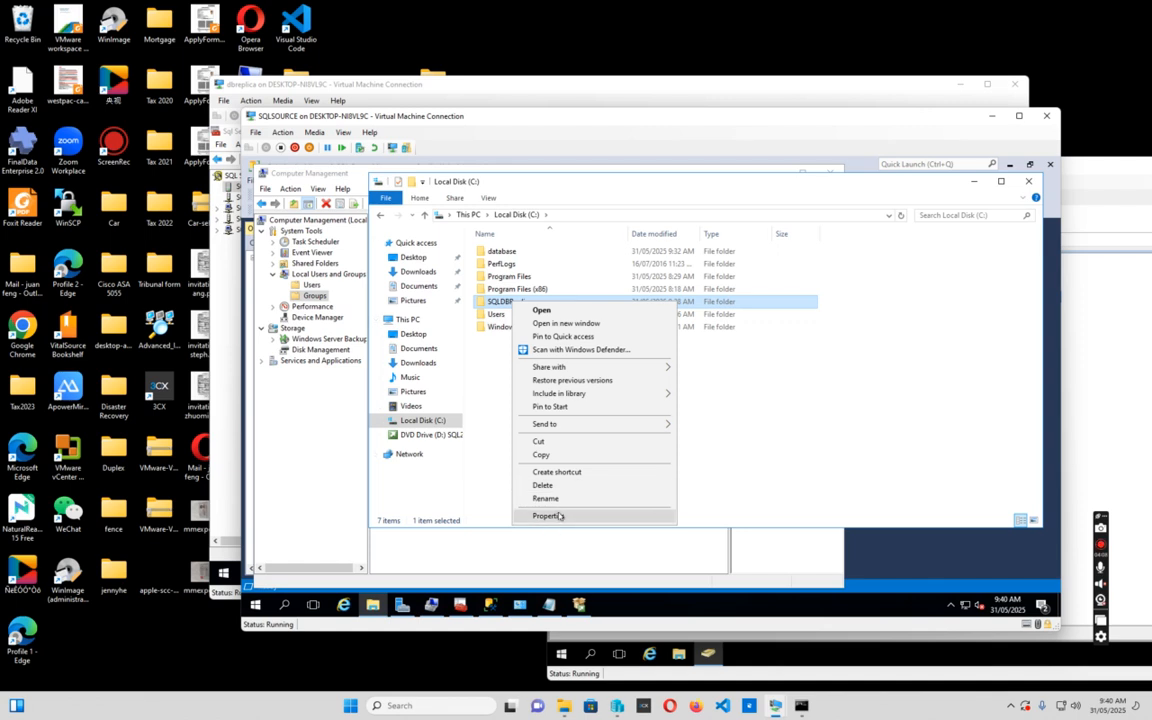
{"action": "left_click", "coordinate": [558, 517]}
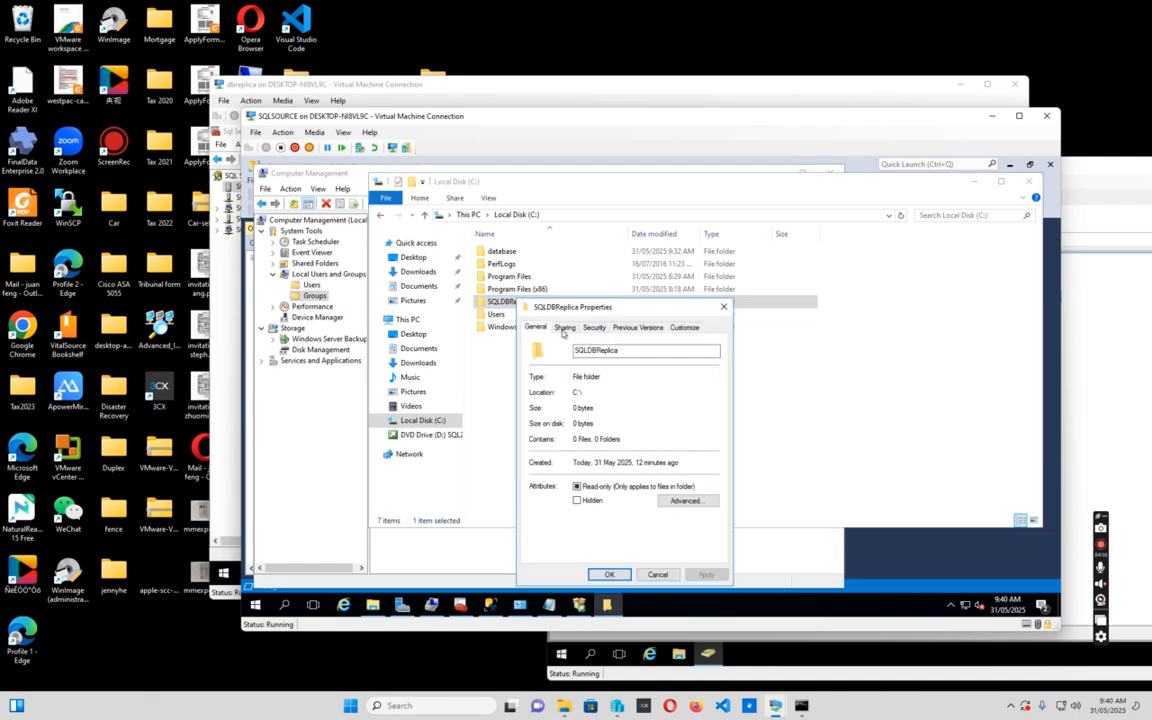
{"action": "left_click", "coordinate": [564, 328]}
{"action": "left_click", "coordinate": [576, 470]}
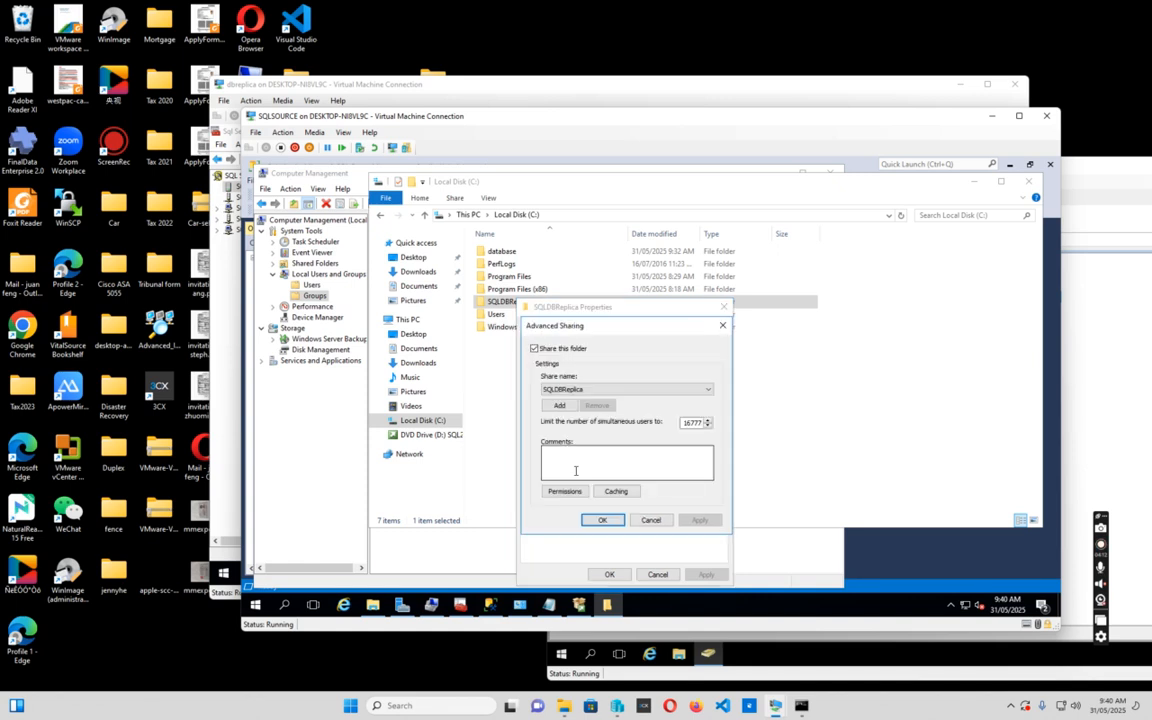
{"action": "left_click", "coordinate": [564, 491]}
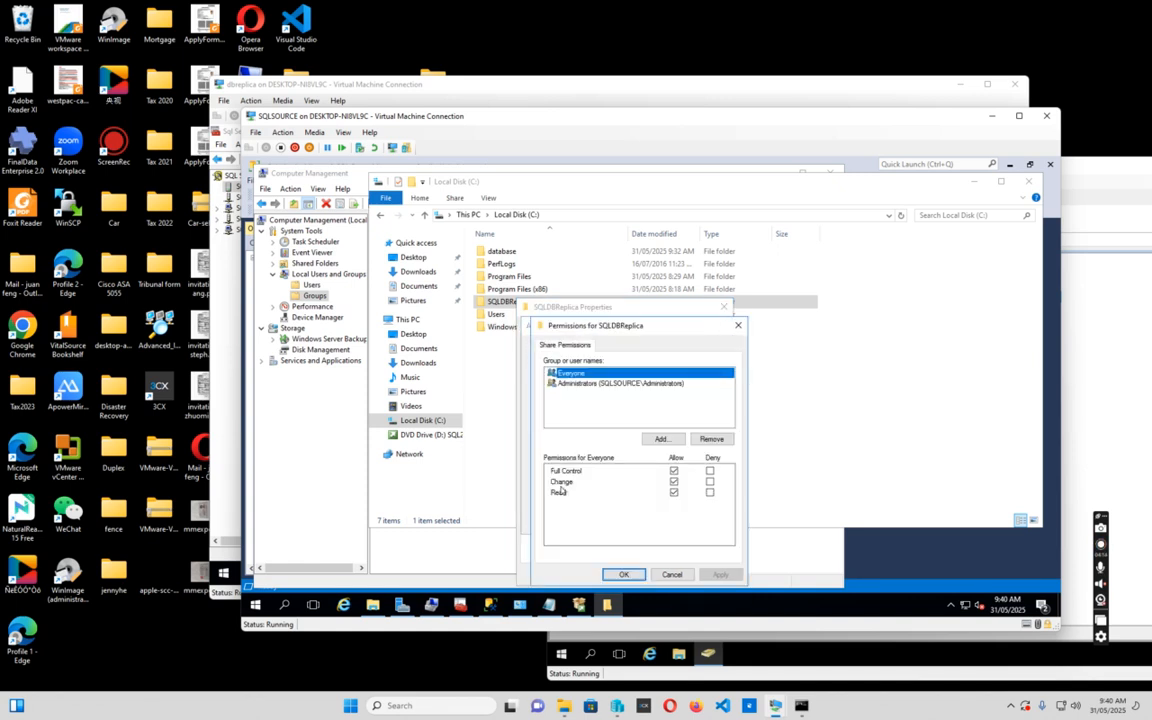
{"action": "left_click", "coordinate": [674, 574]}
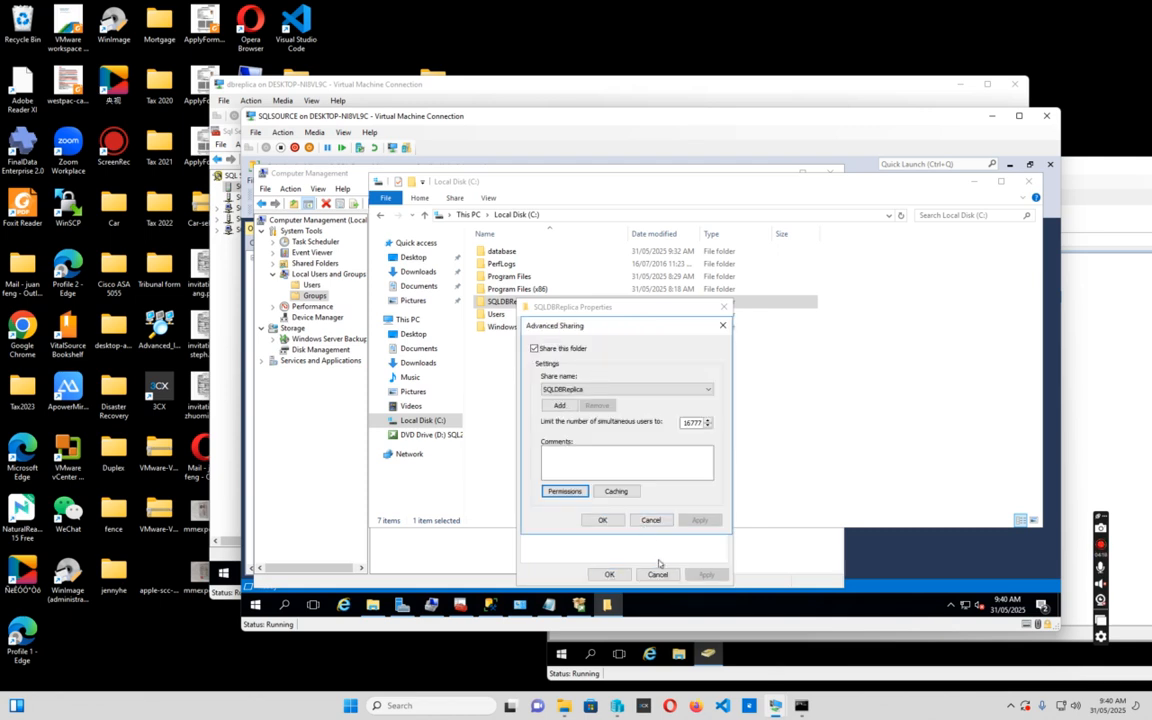
{"action": "left_click", "coordinate": [648, 519]}
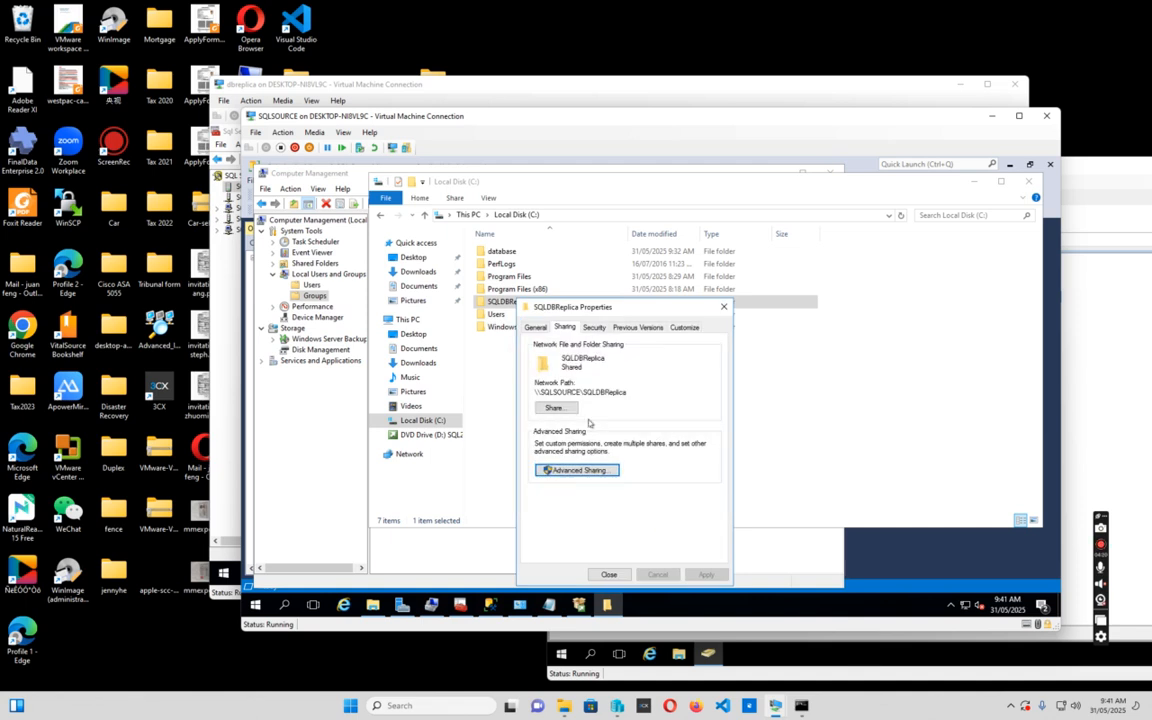
- Check the SQLAdmin account's security permissions on the SQLDBReplica folder, and close the folder's properties
{"action": "left_click", "coordinate": [595, 328]}
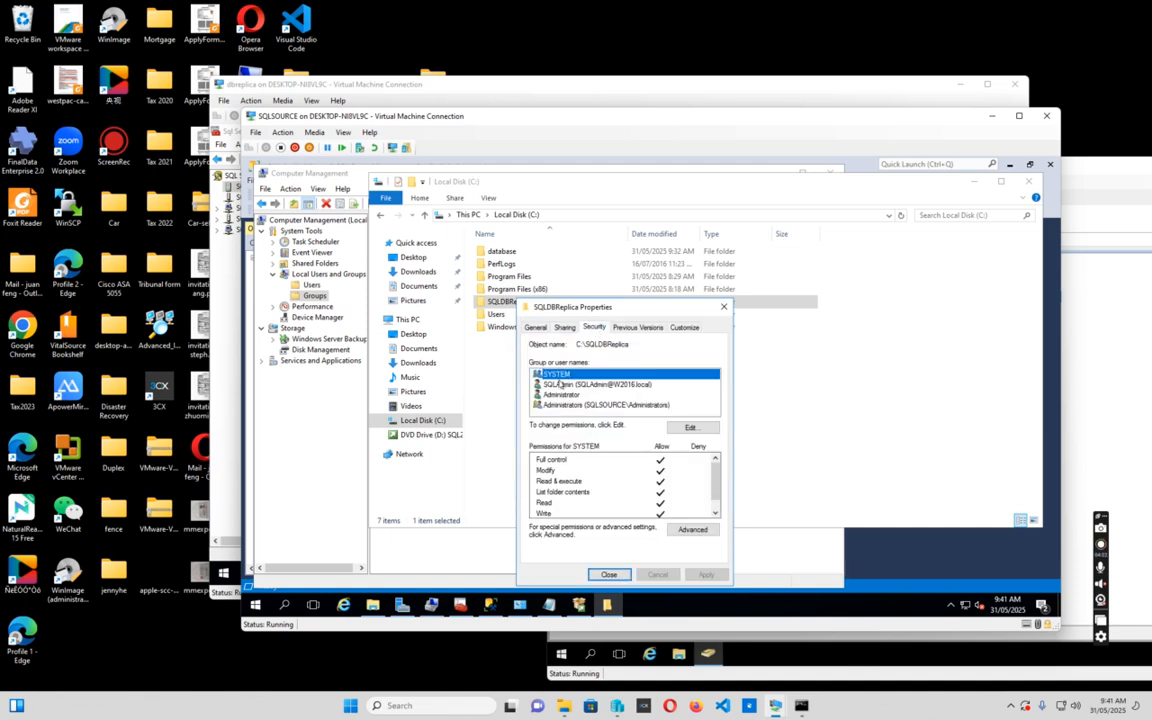
{"action": "left_click", "coordinate": [558, 386]}
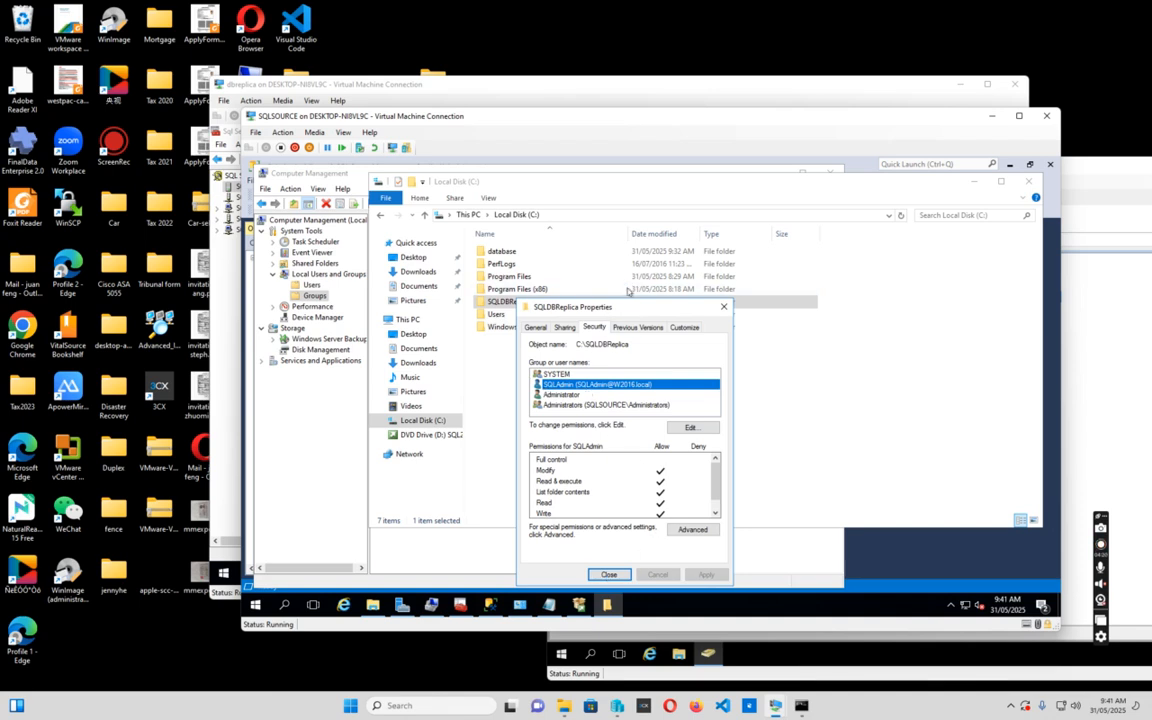
{"action": "left_click_drag", "start_coordinate": [686, 311], "coordinate": [669, 240]}
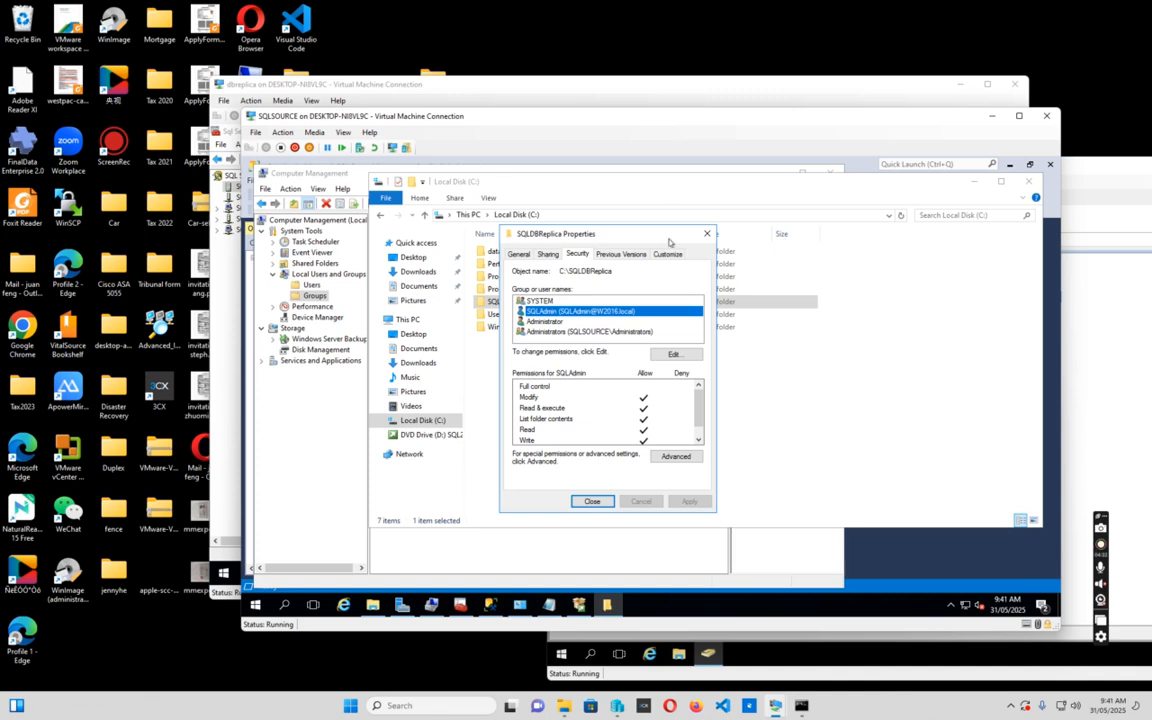
{"action": "left_click", "coordinate": [592, 501]}
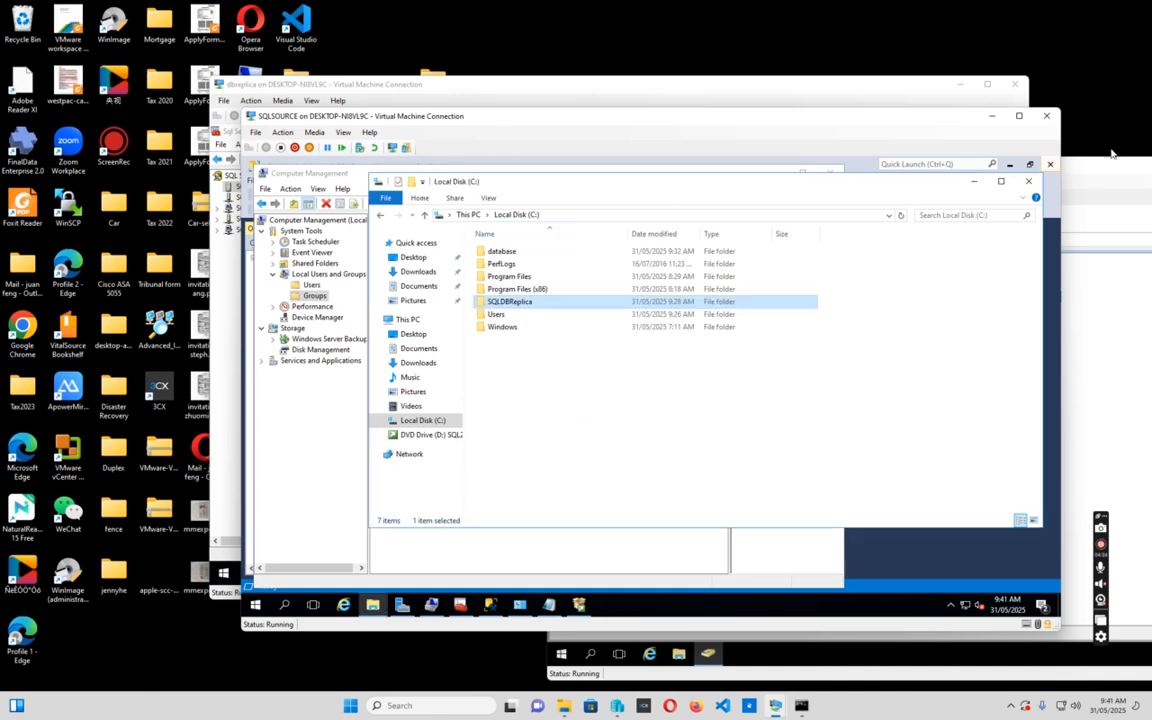
- Minimize File Explorer, close the Administrators group properties, and bring Management Studio to the front on SQLSOURCE
{"action": "left_click", "coordinate": [972, 183]}
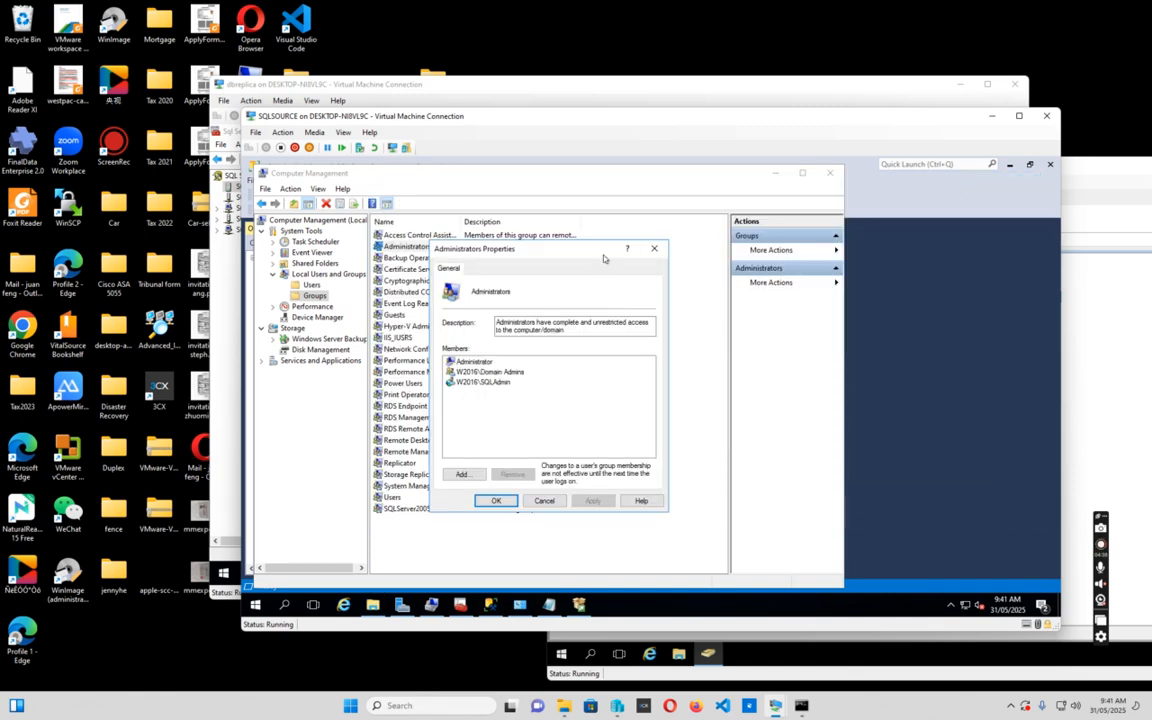
{"action": "left_click", "coordinate": [494, 501]}
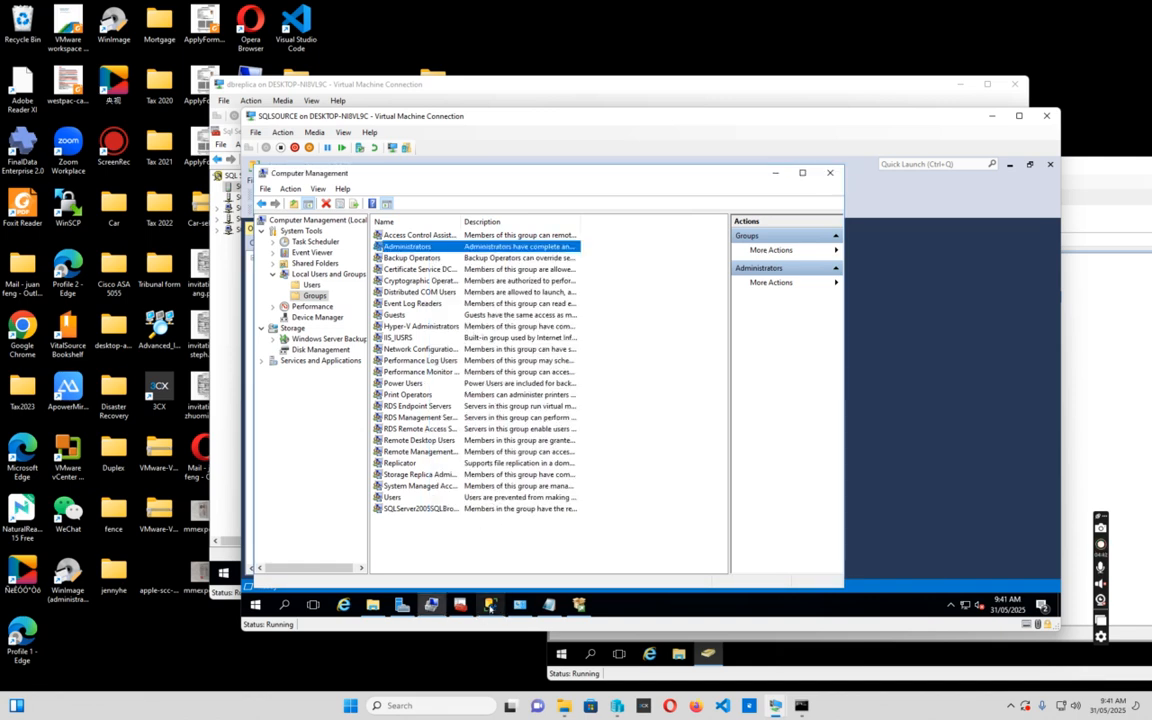
{"action": "left_click", "coordinate": [490, 607]}
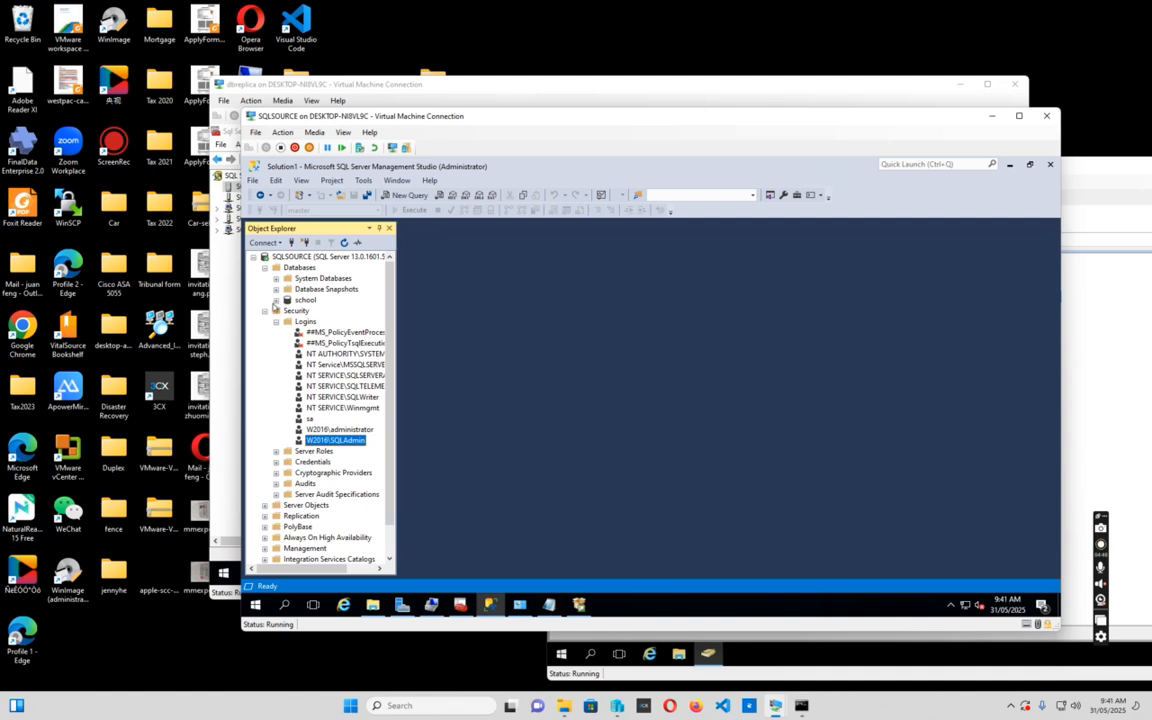
- Generate a script of the entire school database and all its objects, saved as a single Unicode script file in Documents
{"action": "left_click", "coordinate": [276, 301]}
{"action": "right_click", "coordinate": [302, 302]}
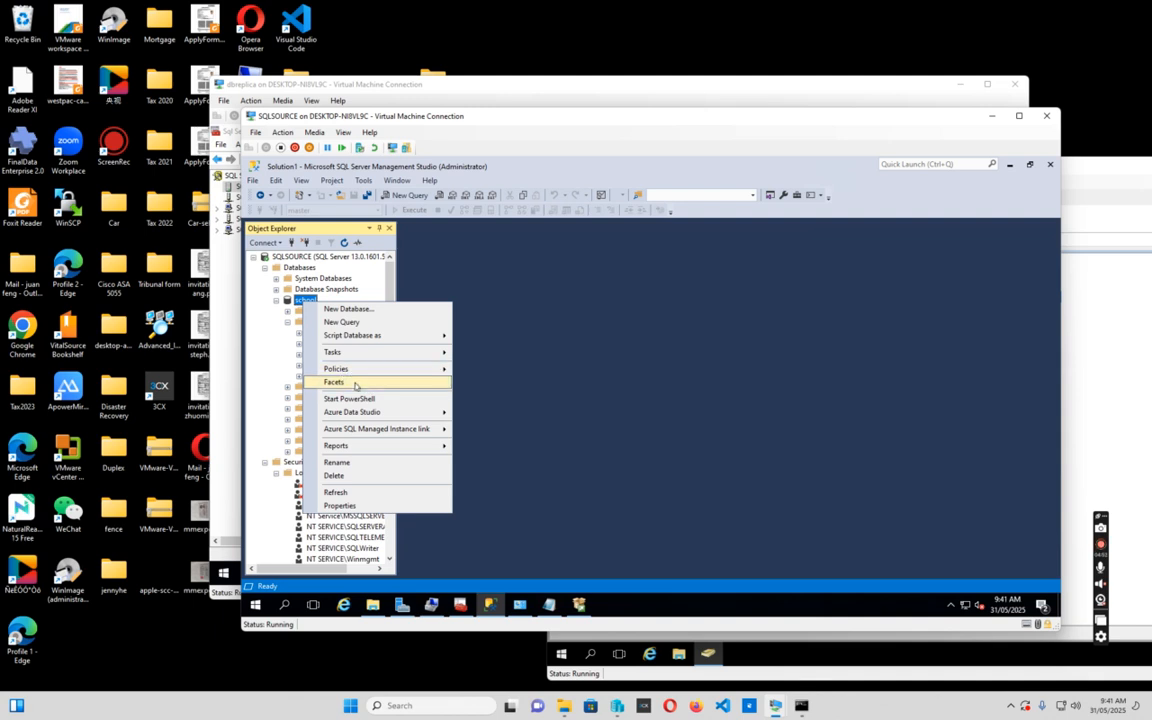
{"action": "mouse_move", "coordinate": [355, 358]}
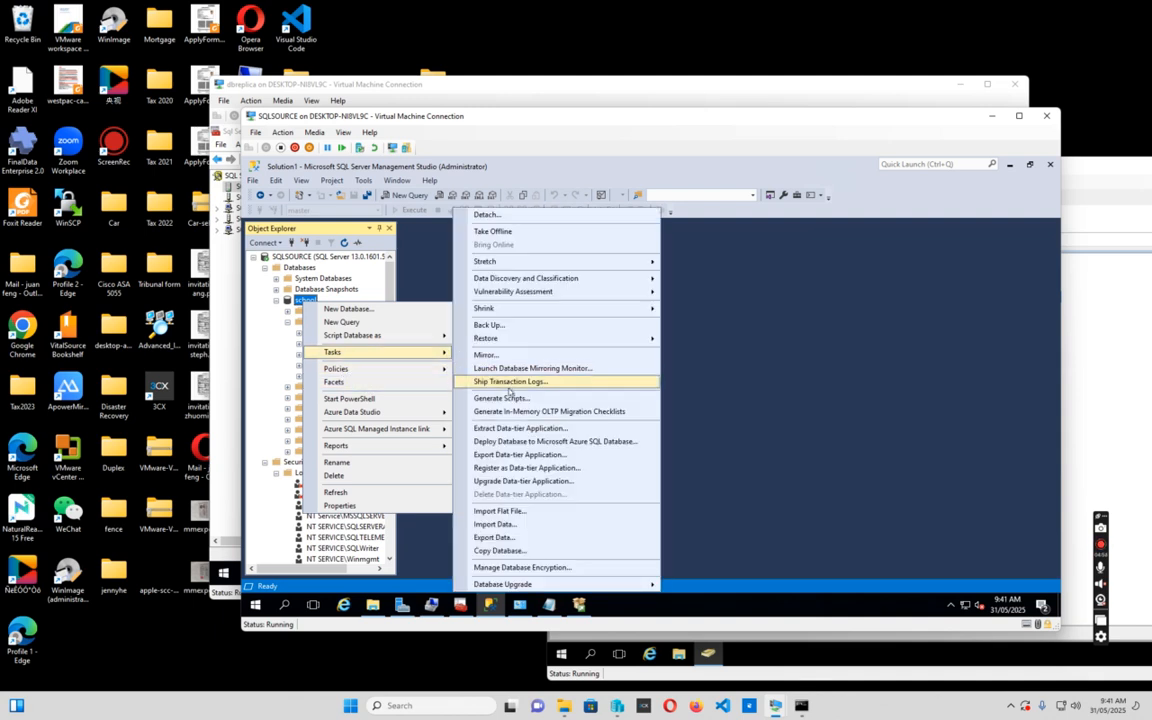
{"action": "left_click", "coordinate": [503, 399]}
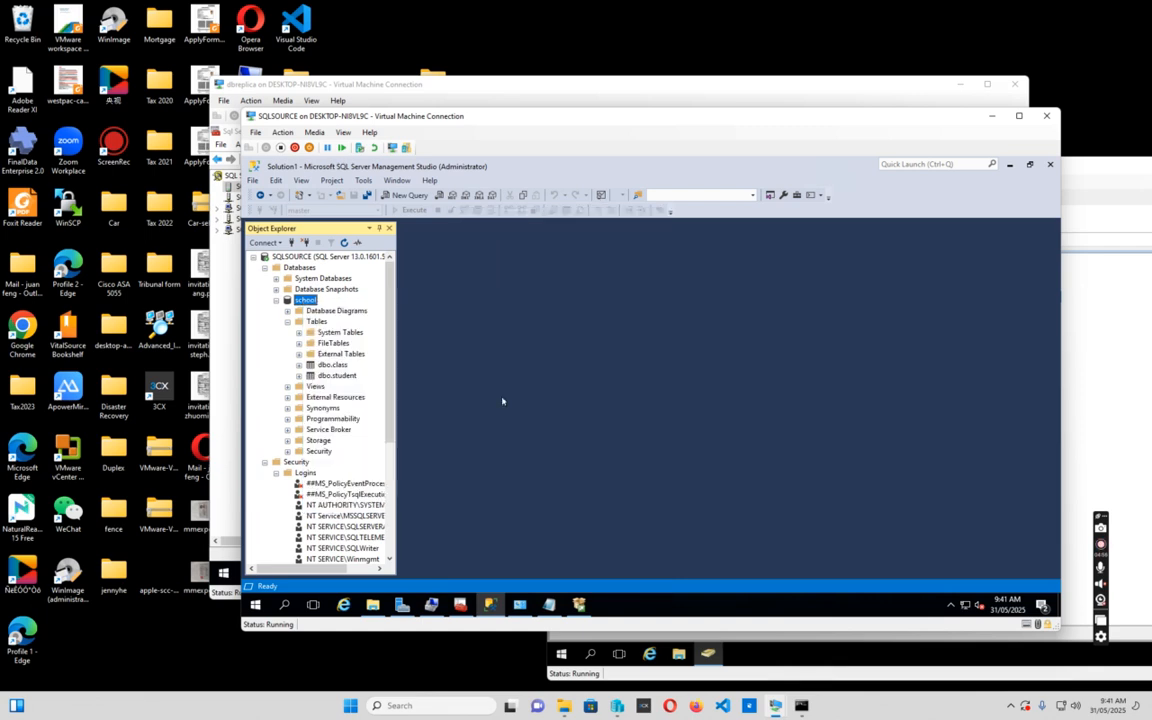
{"action": "left_click", "coordinate": [746, 561]}
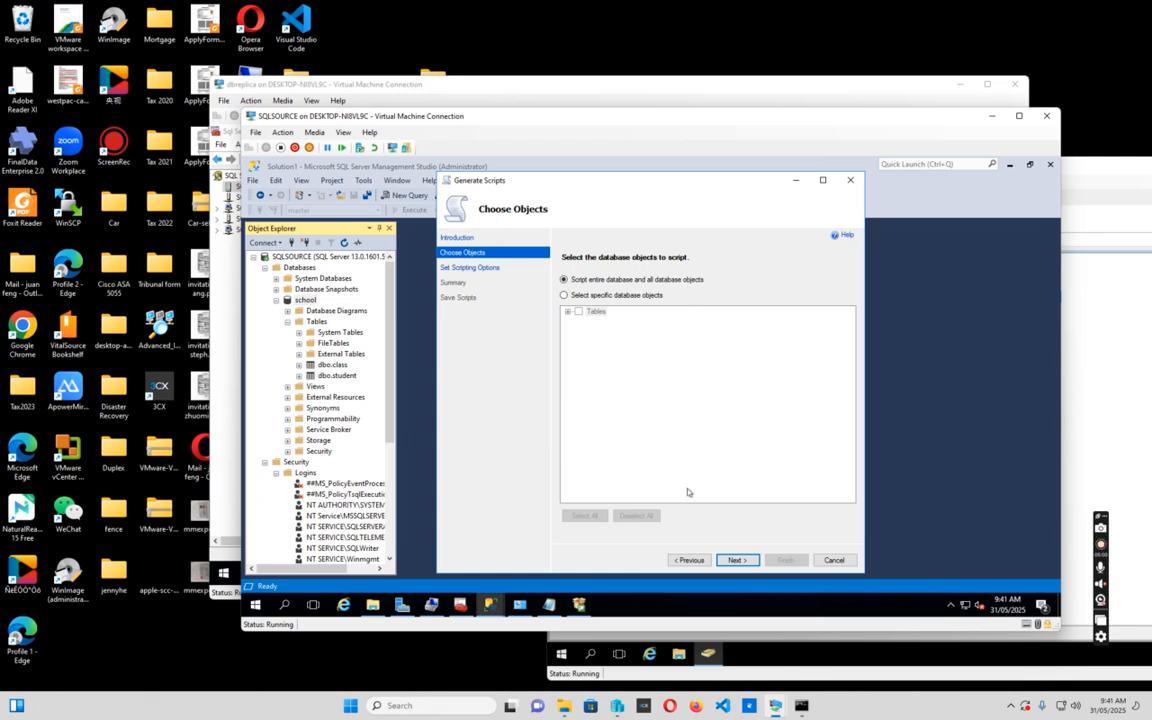
{"action": "left_click", "coordinate": [738, 561]}
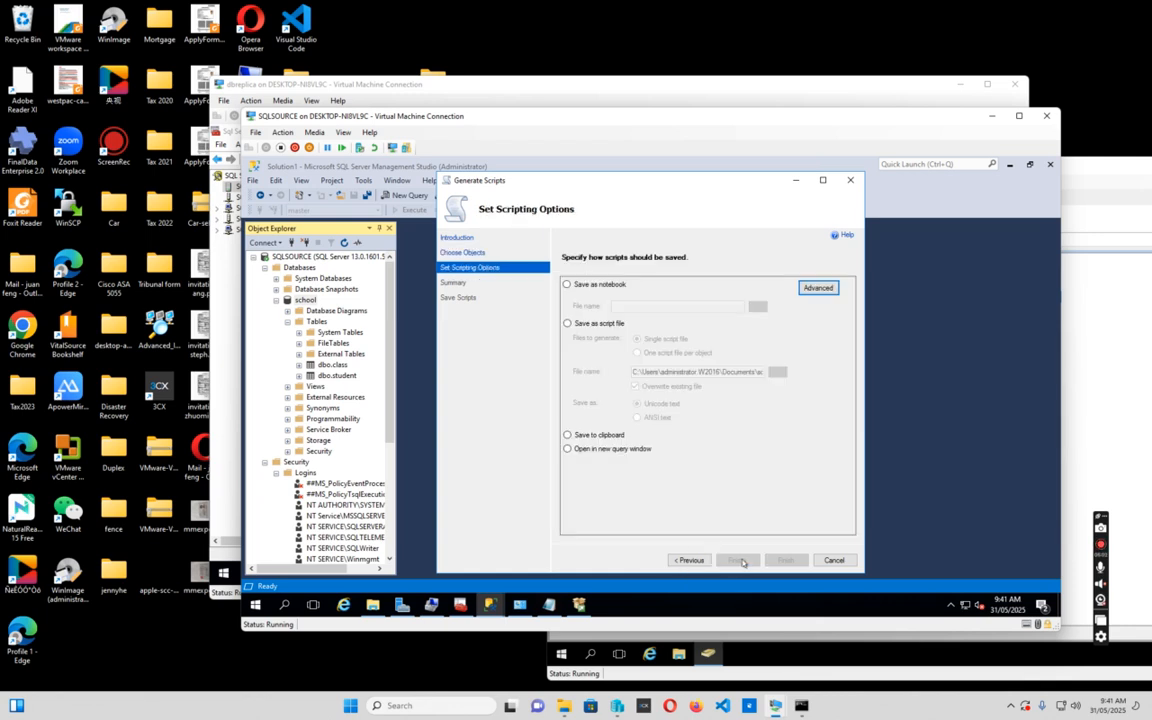
{"action": "left_click", "coordinate": [568, 324]}
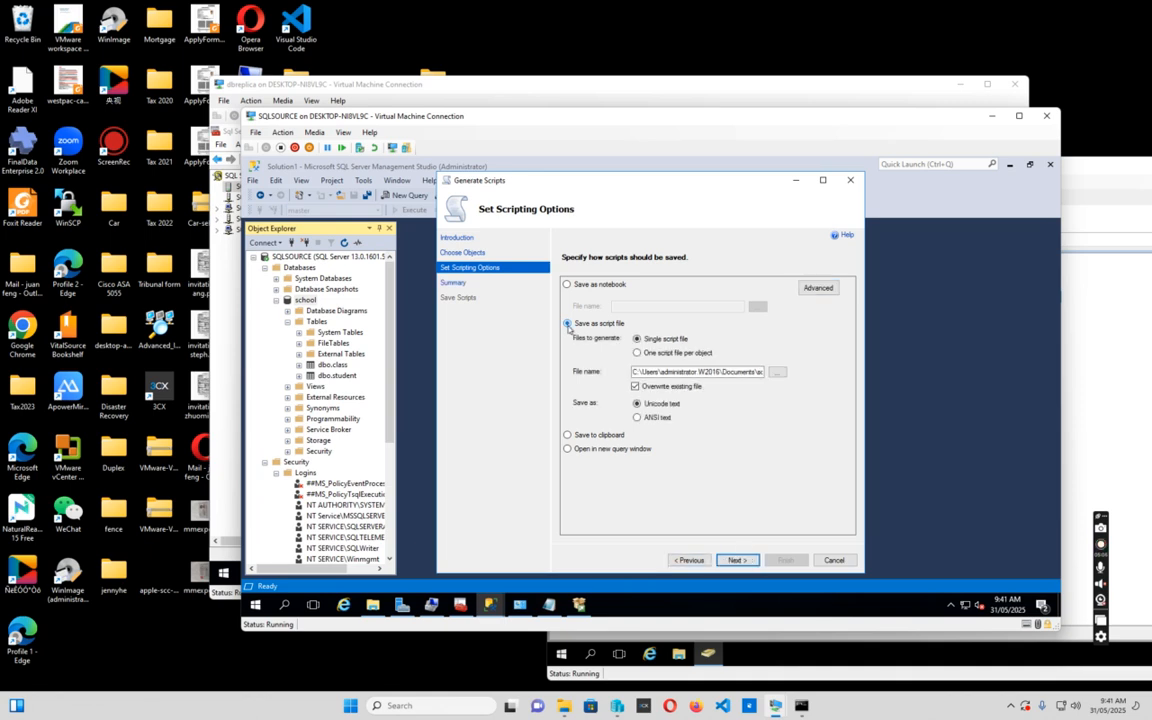
{"action": "left_click", "coordinate": [737, 561]}
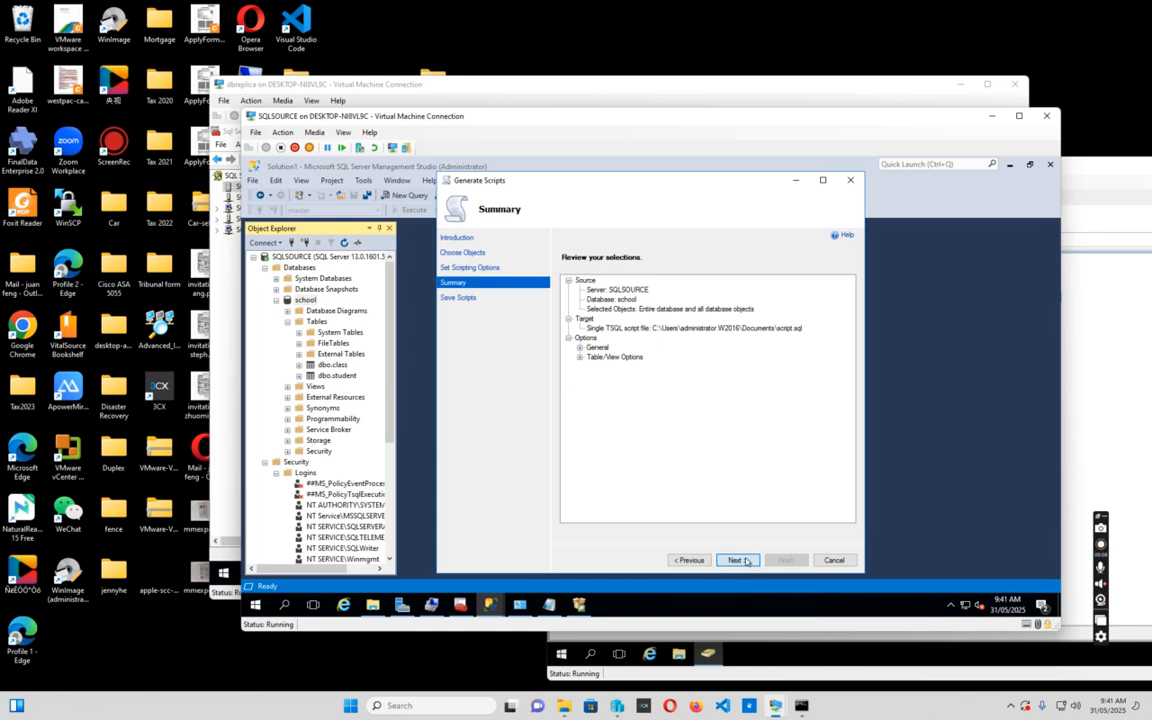
{"action": "left_click", "coordinate": [744, 562]}
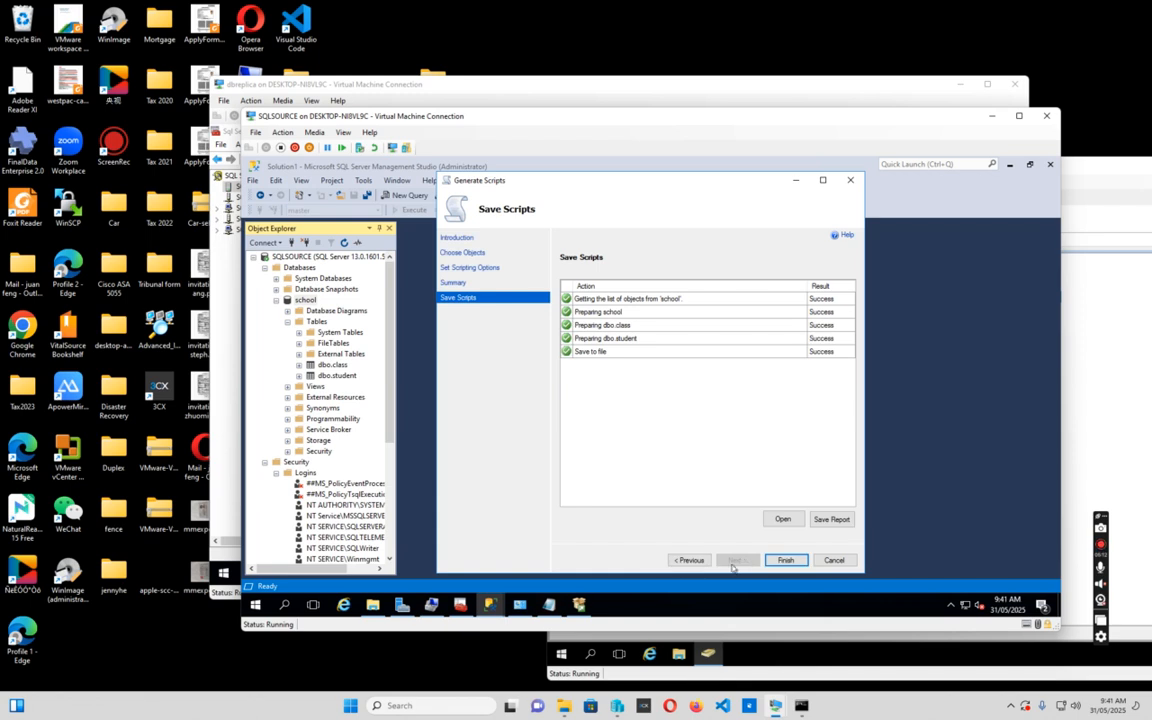
{"action": "left_click", "coordinate": [786, 561]}
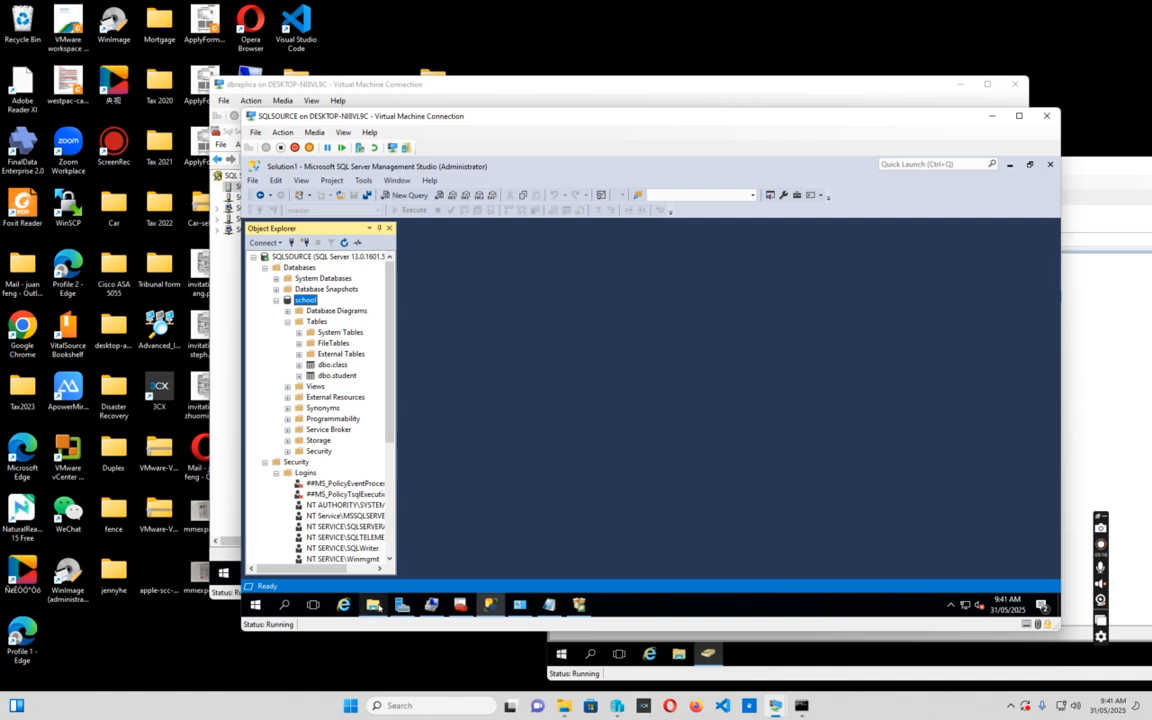
- Open the generated script file from the Documents folder in Notepad
{"action": "left_click", "coordinate": [372, 604]}
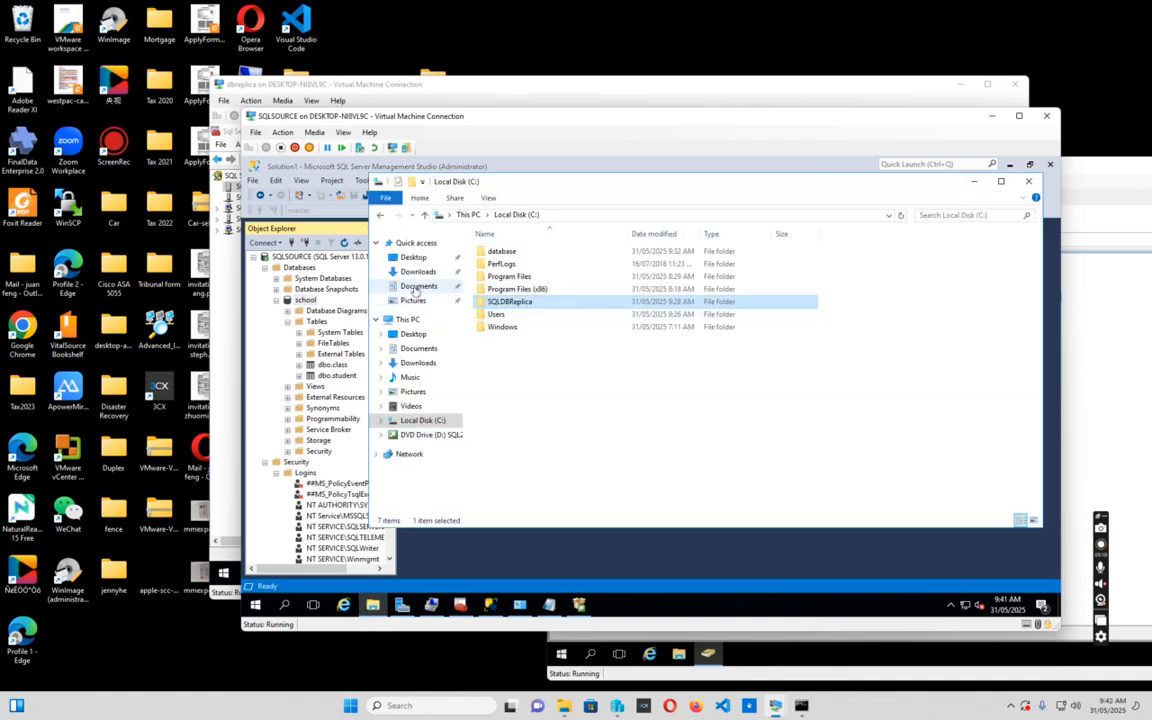
{"action": "left_click", "coordinate": [416, 286]}
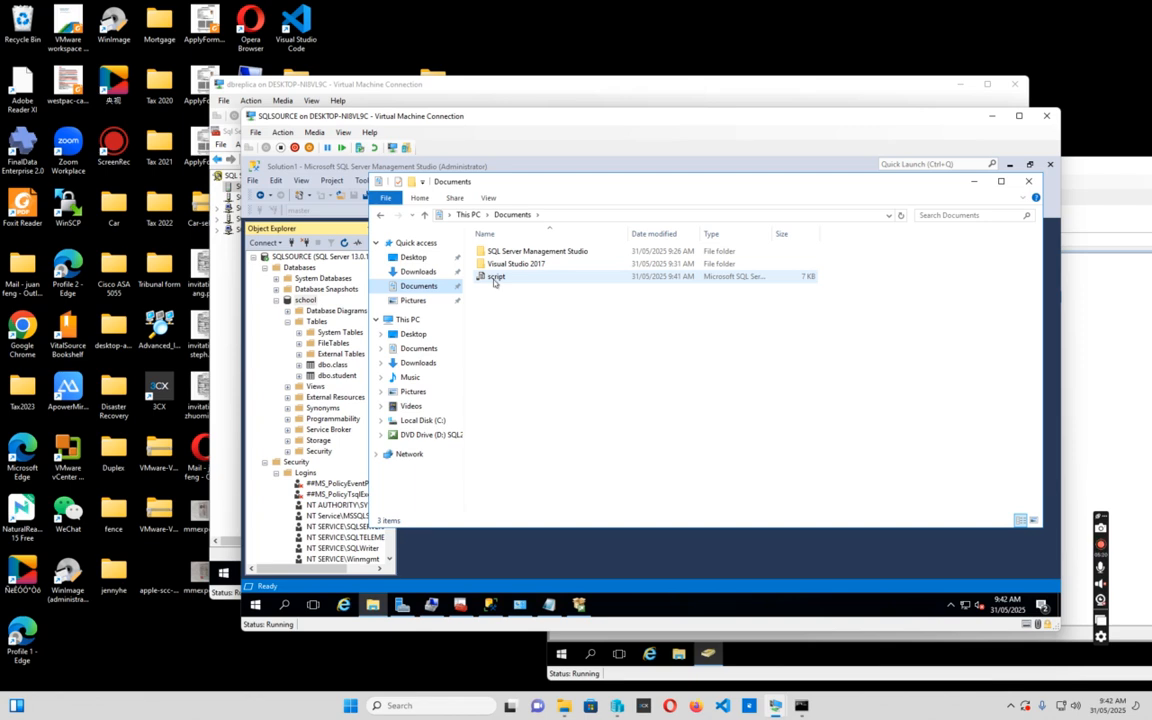
{"action": "right_click", "coordinate": [494, 280]}
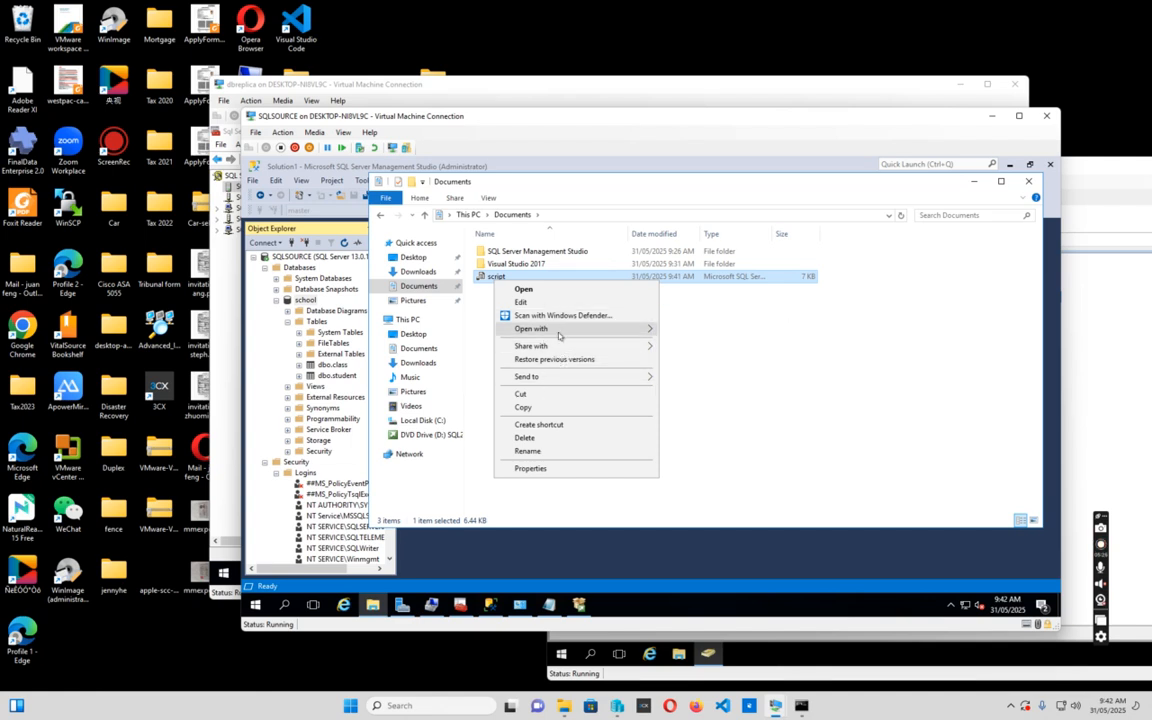
{"action": "mouse_move", "coordinate": [571, 329]}
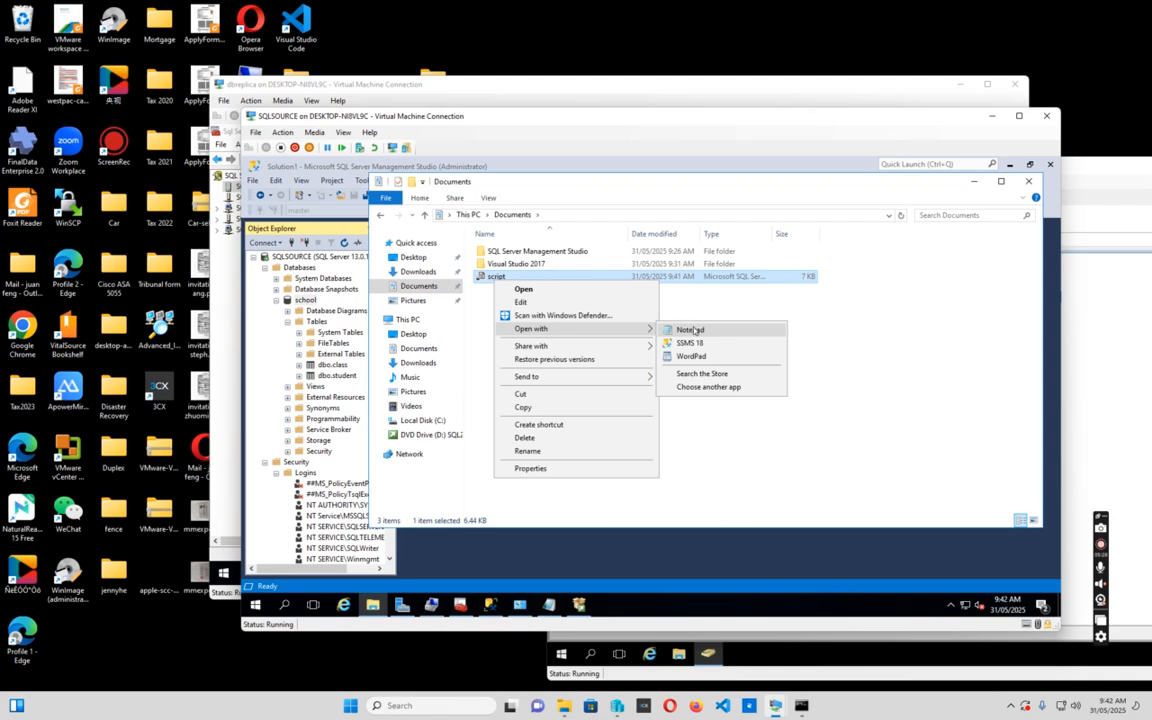
{"action": "left_click", "coordinate": [691, 330]}
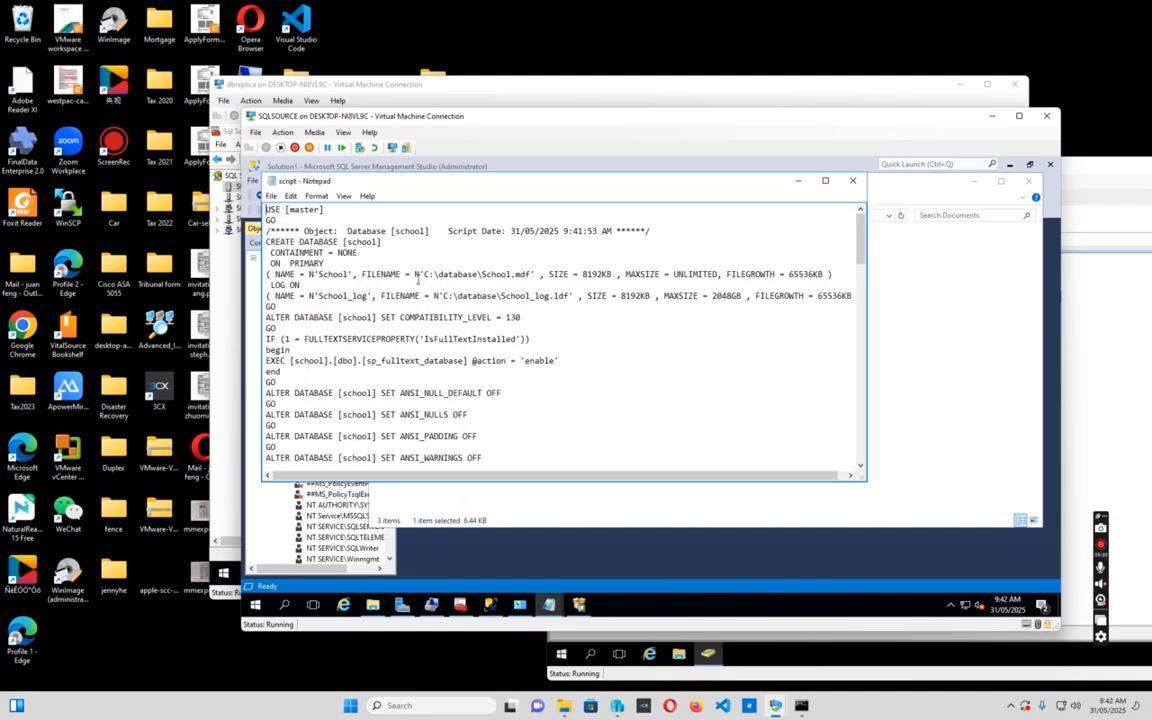
- Replace every occurrence of "school" with "School-Replica" in the script, and close the Replace dialog
{"action": "double_click", "coordinate": [395, 232]}
{"action": "left_click", "coordinate": [290, 196]}
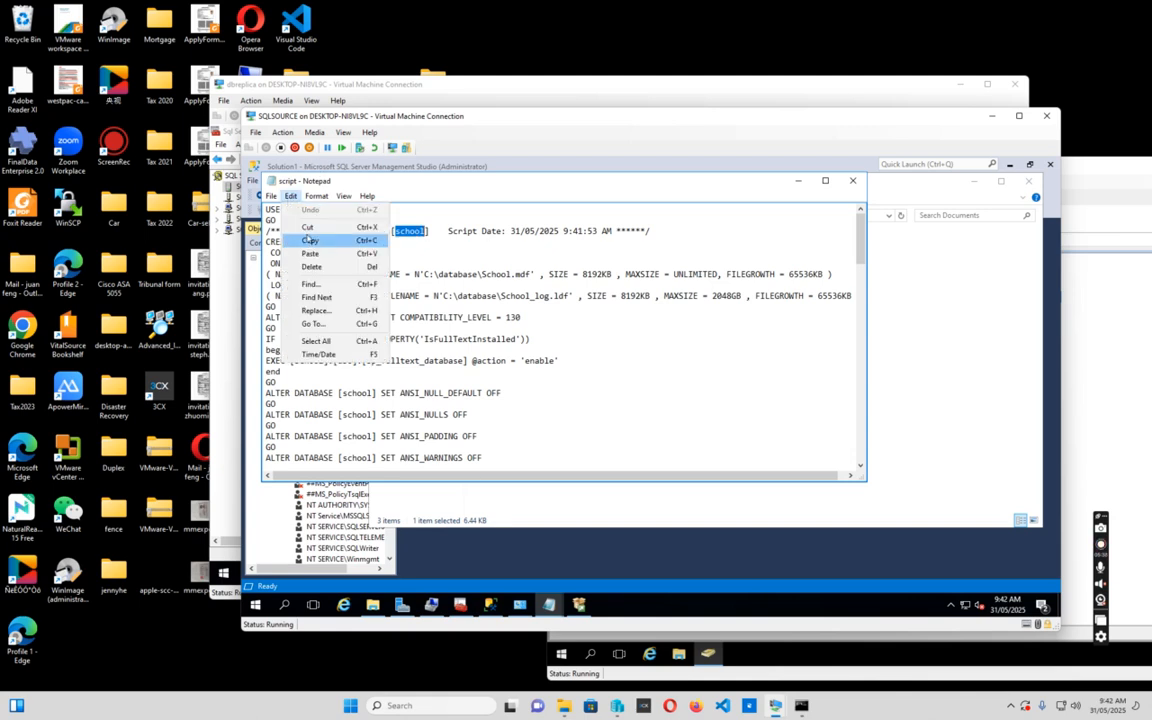
{"action": "left_click", "coordinate": [318, 311]}
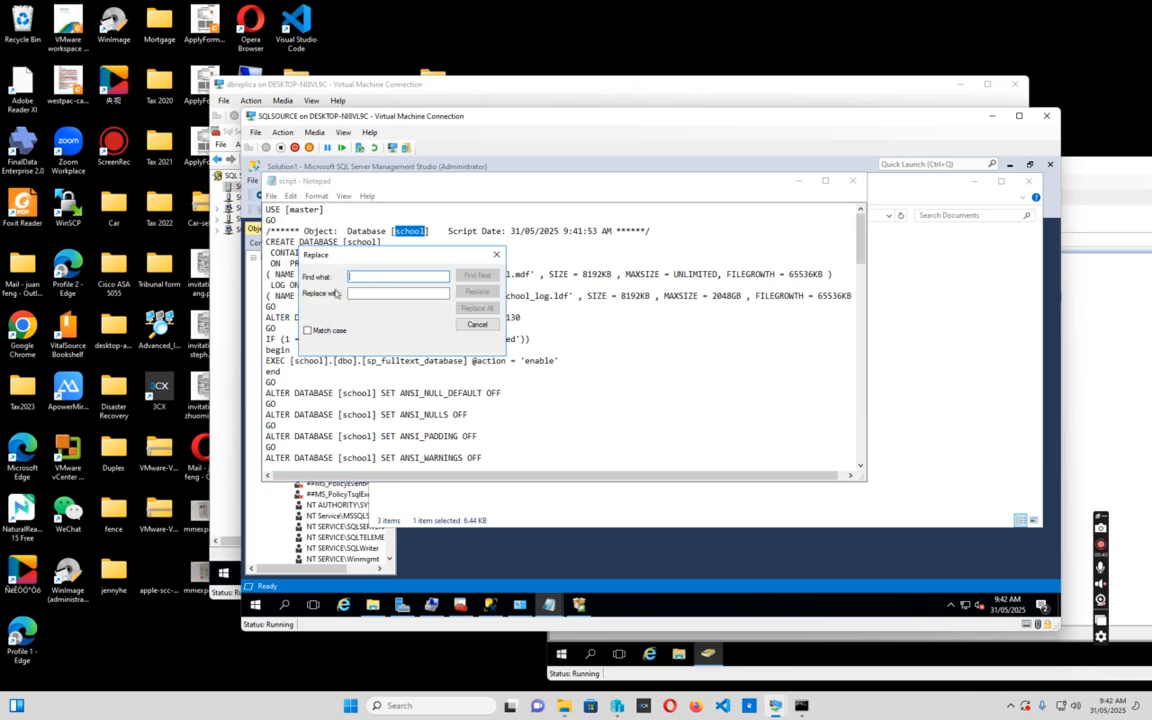
{"action": "type", "text": "school"}
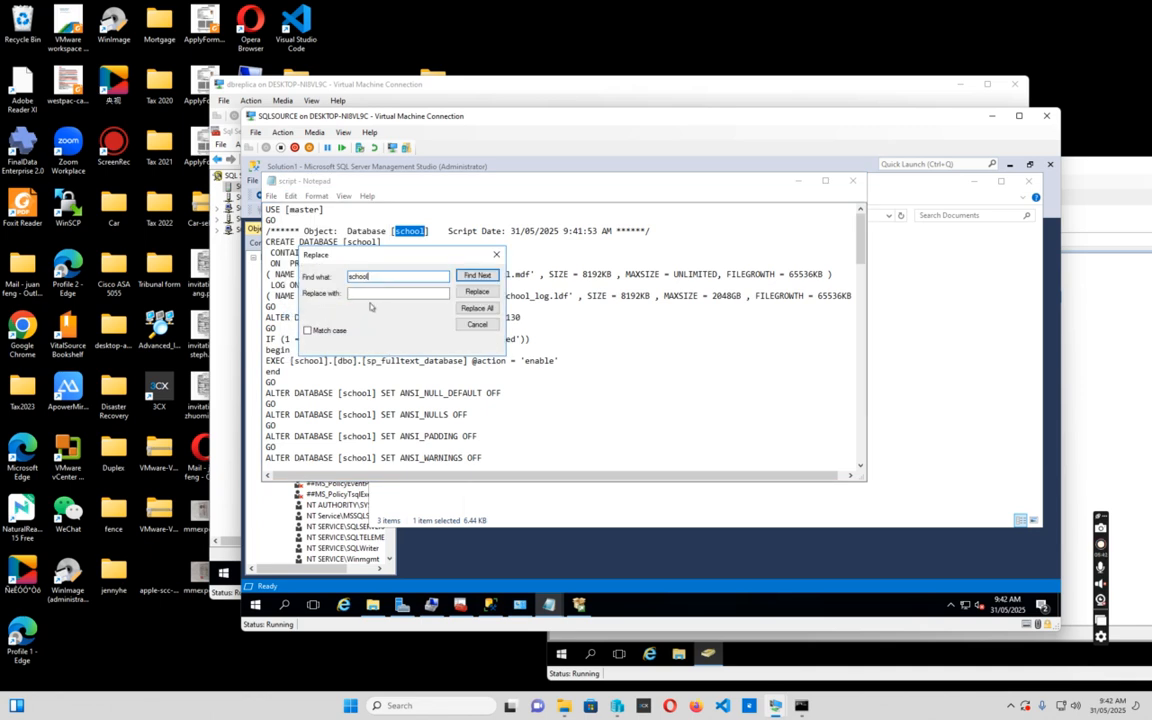
{"action": "left_click", "coordinate": [373, 294]}
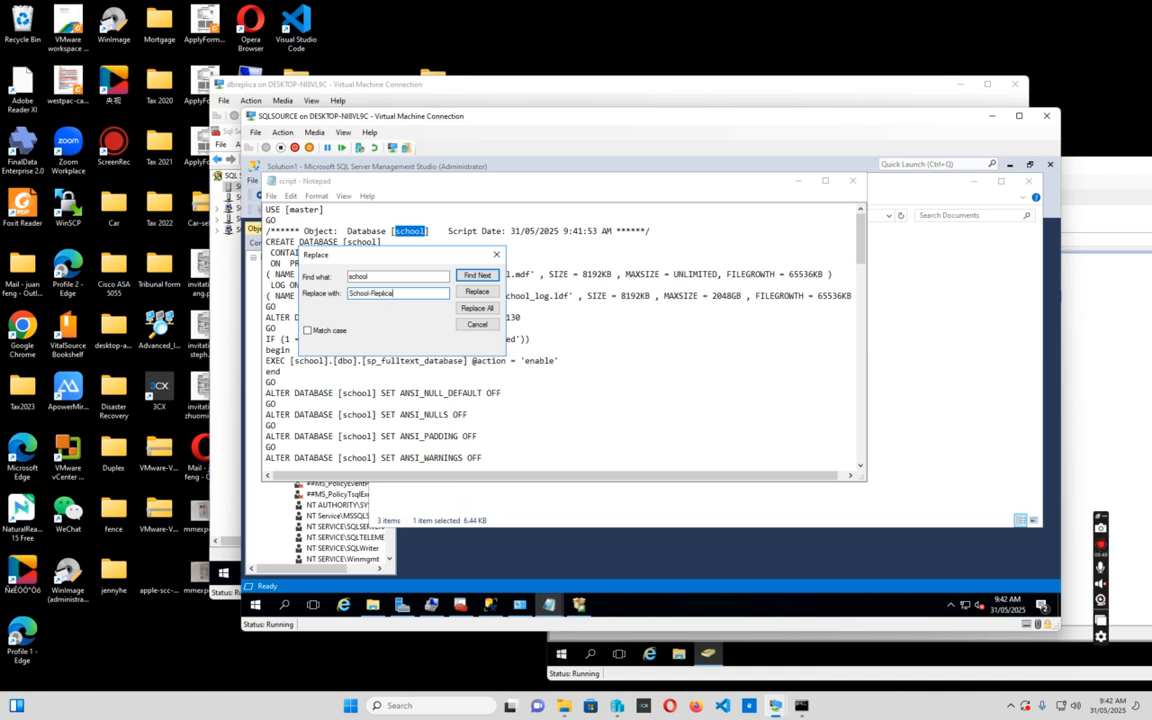
{"action": "type", "text": "School-Replica"}
{"action": "left_click", "coordinate": [478, 308]}
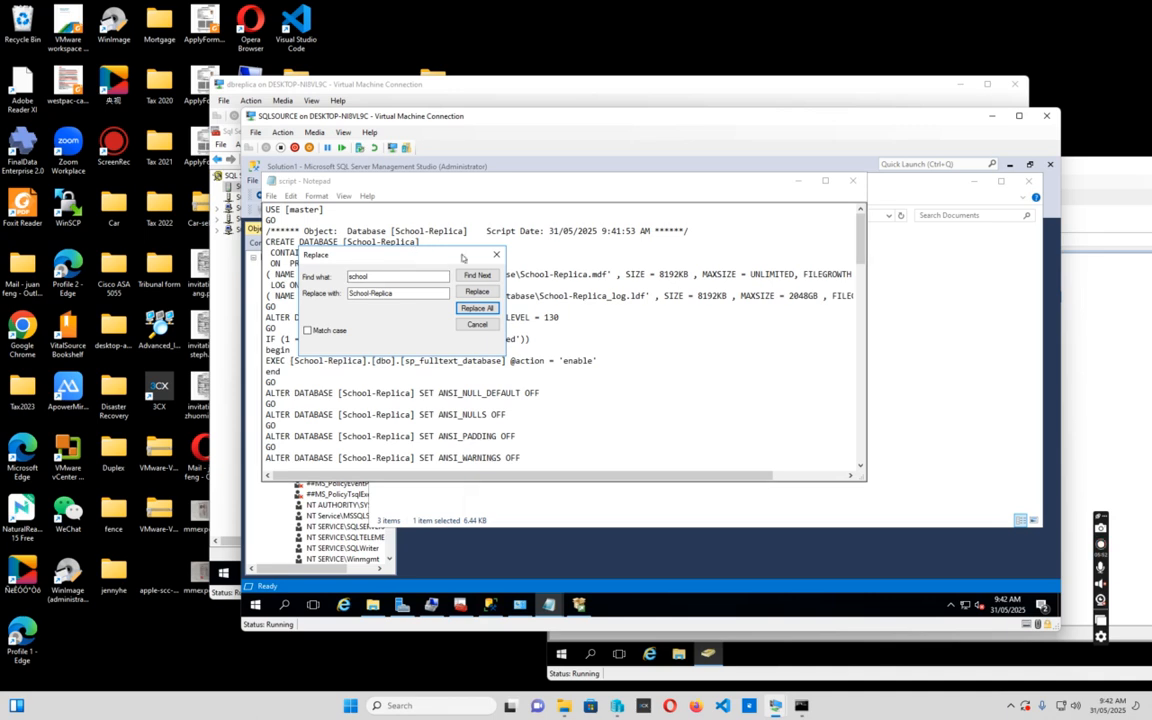
{"action": "left_click", "coordinate": [496, 255]}
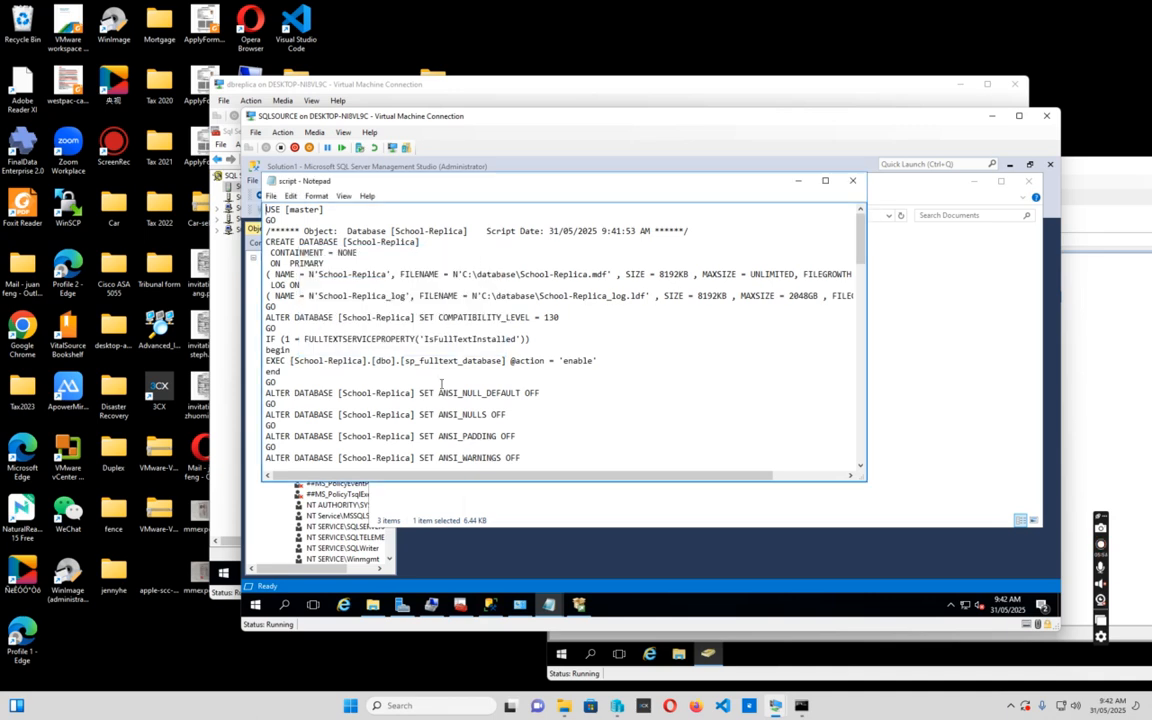
- Switch to Management Studio on the dbreplica virtual machine and open a new query on the DBREPLICA server
{"action": "left_click", "coordinate": [510, 90]}
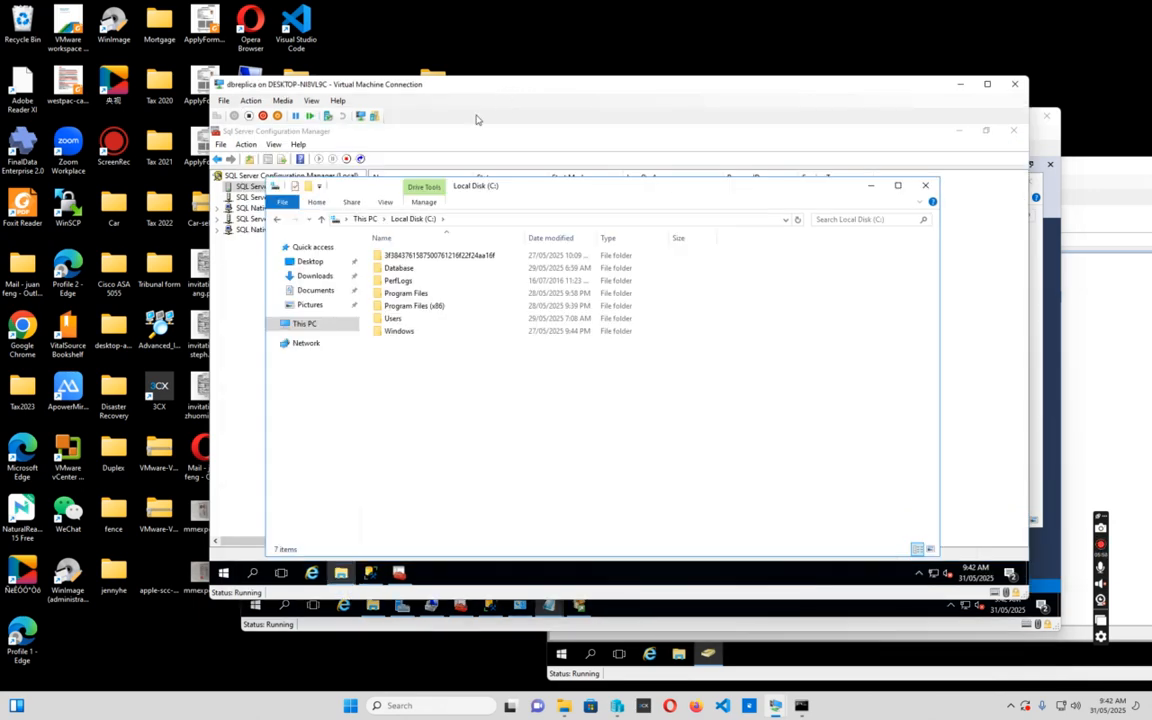
{"action": "left_click", "coordinate": [370, 572]}
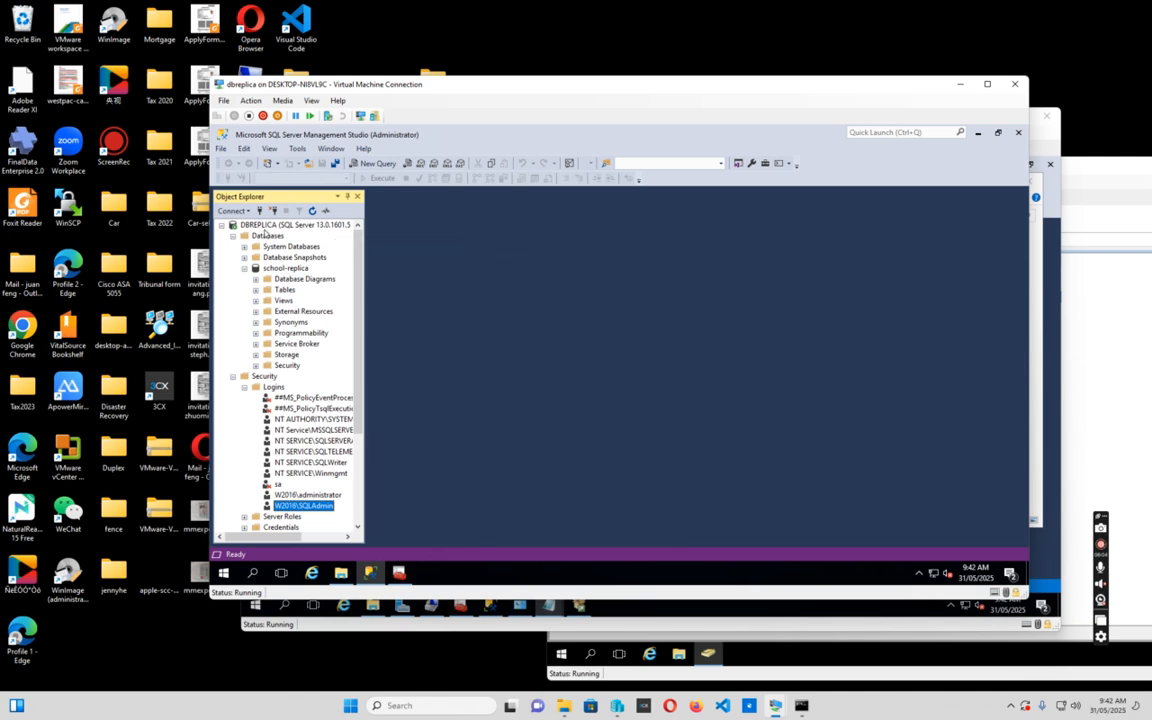
{"action": "right_click", "coordinate": [274, 228]}
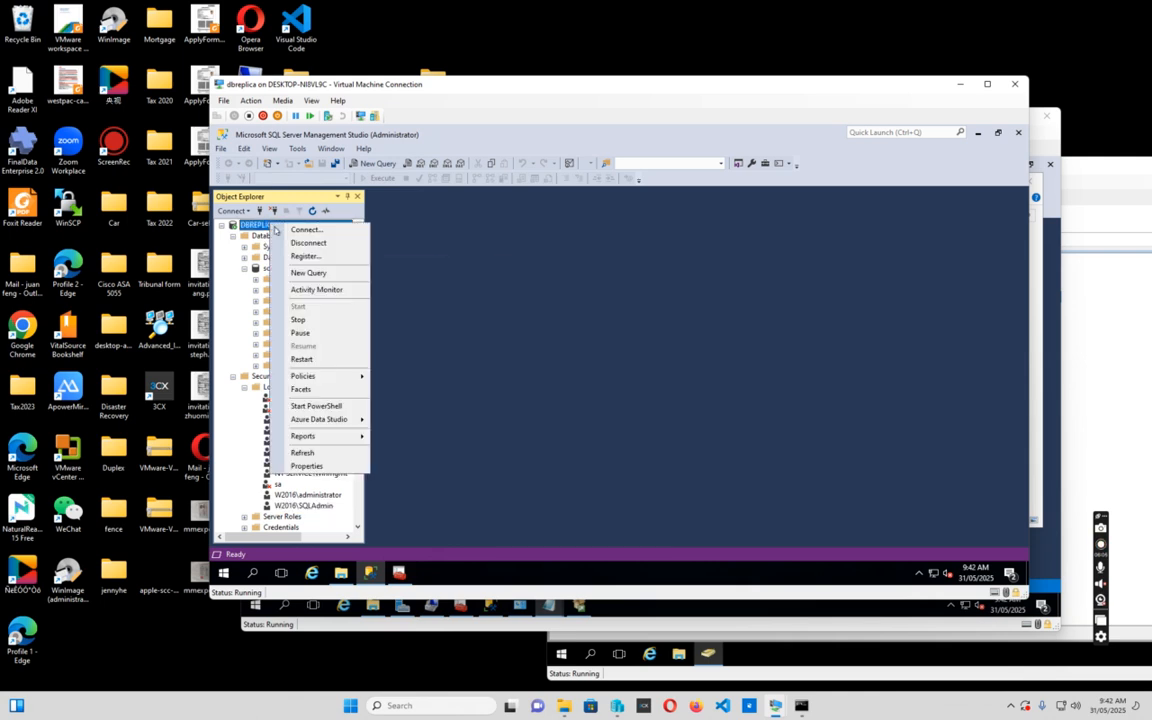
{"action": "left_click", "coordinate": [308, 272]}
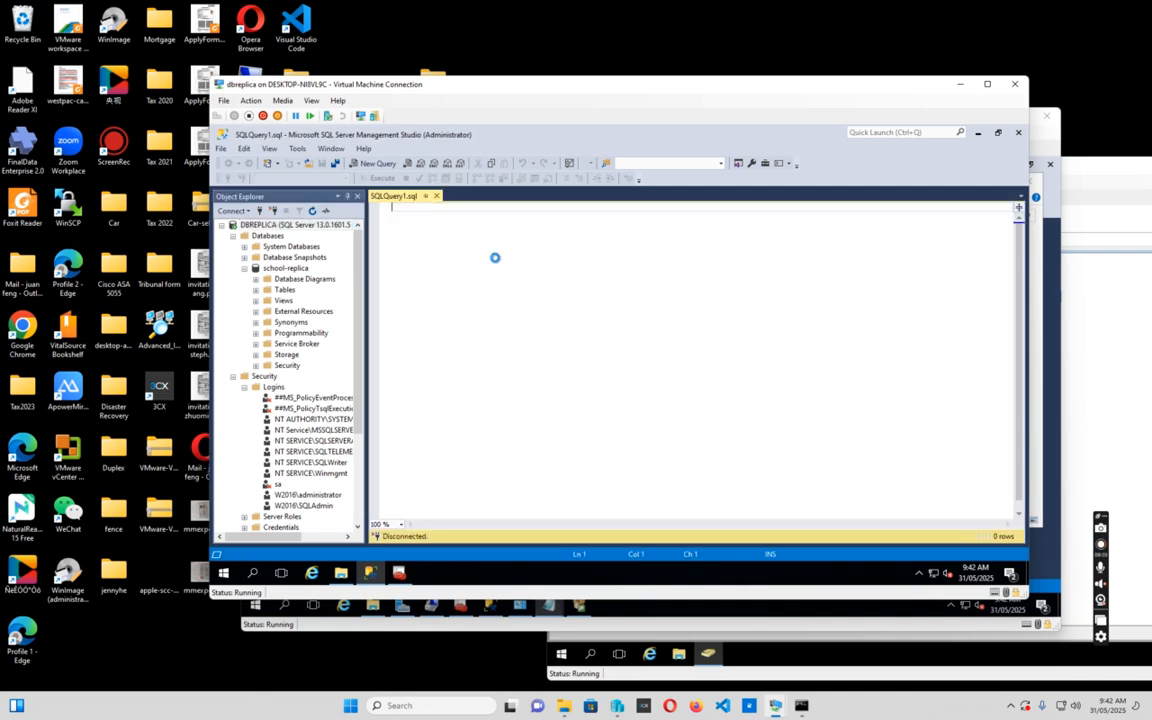
{"action": "right_click", "coordinate": [447, 243]}
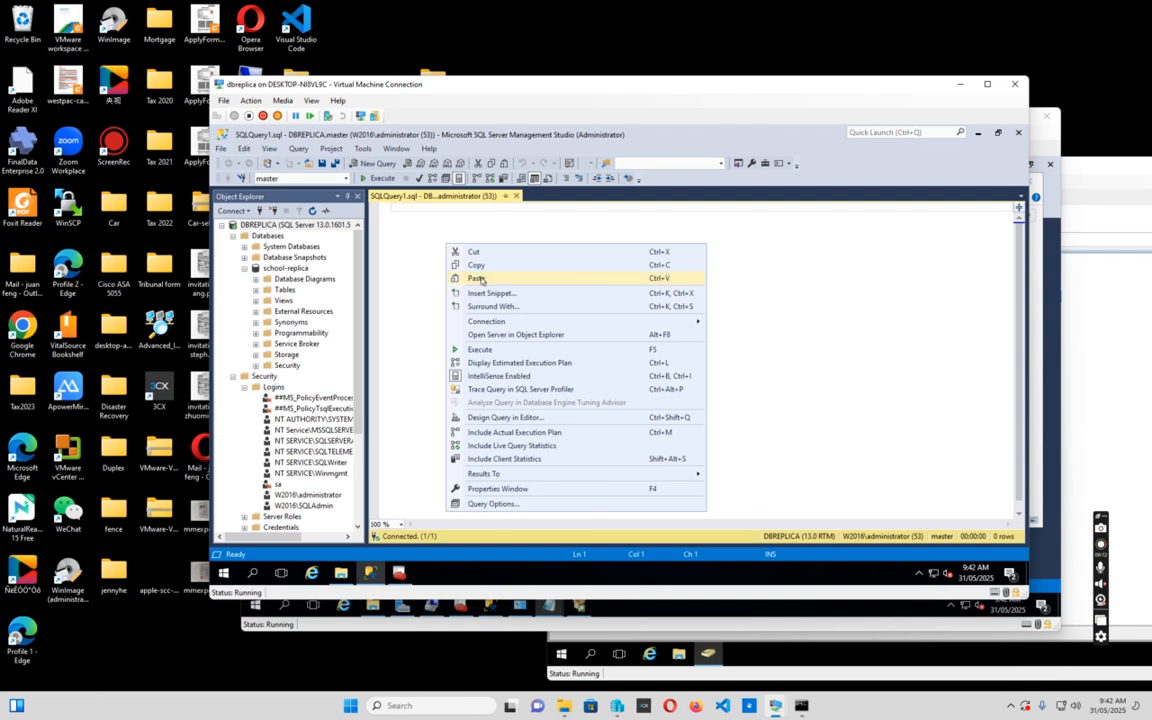
{"action": "left_click", "coordinate": [476, 278]}
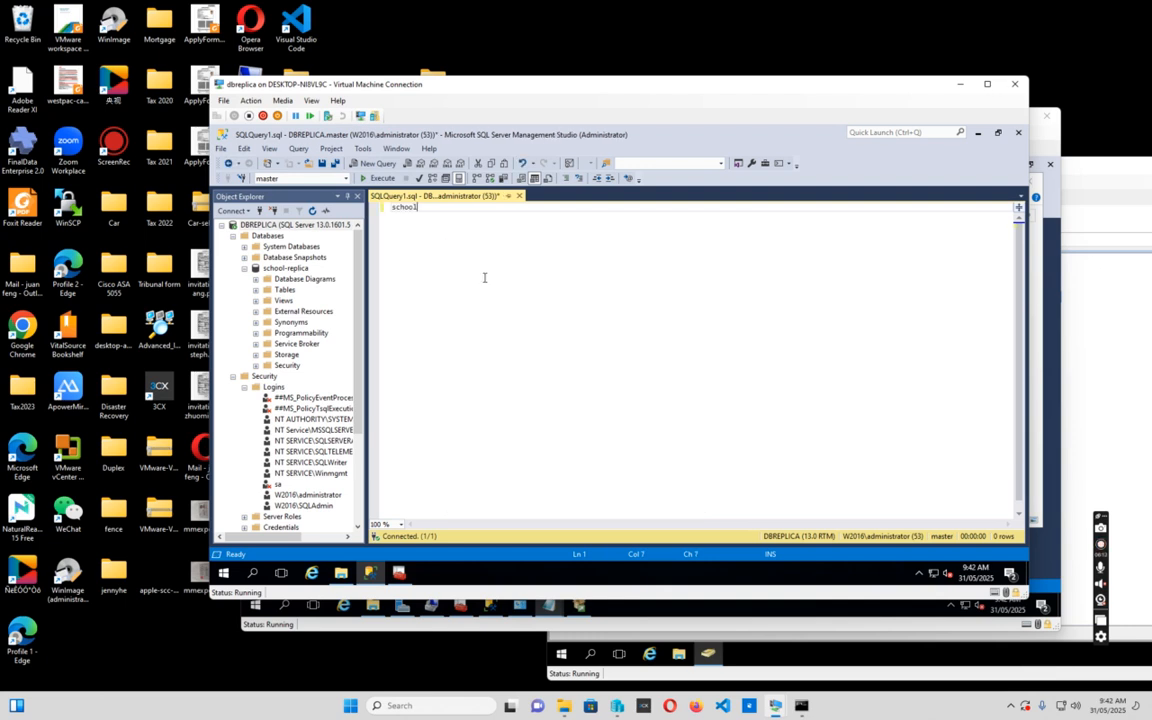
{"action": "left_click", "coordinate": [386, 207], "text": "shift"}
{"action": "key", "text": "Delete"}
- Open the NETLOGON share on \\w2016.local in File Explorer on dbreplica and go to the script file near the list's end
{"action": "mouse_move", "coordinate": [339, 575]}
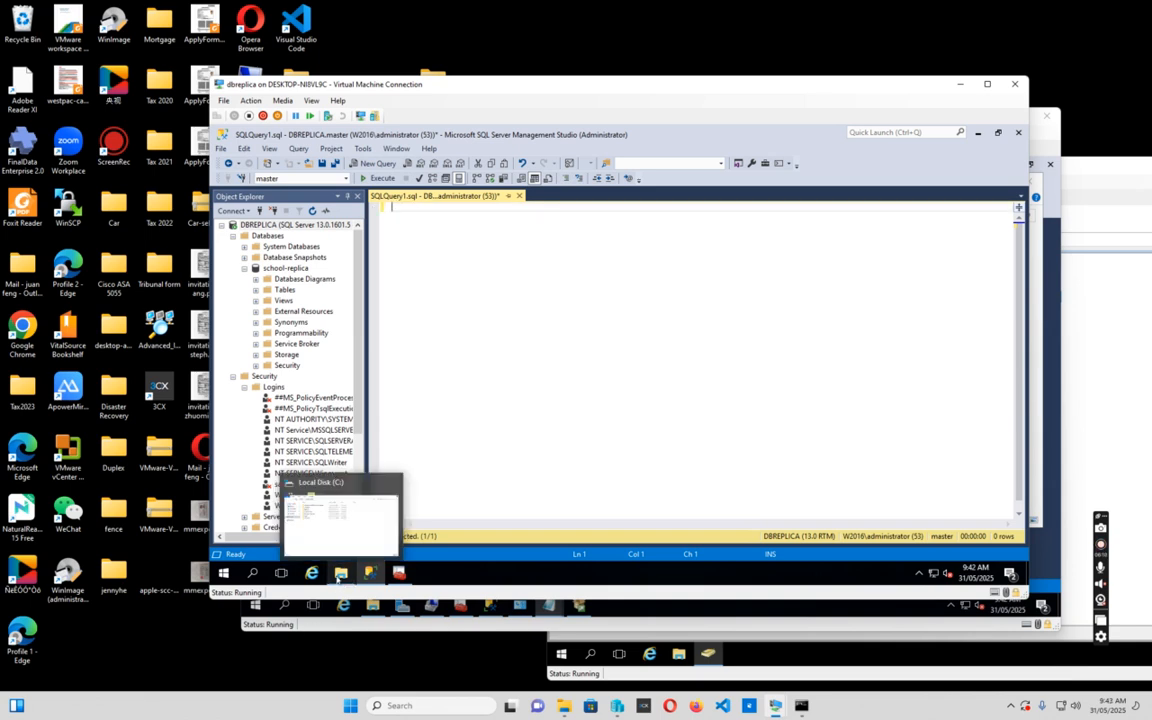
{"action": "left_click", "coordinate": [339, 575]}
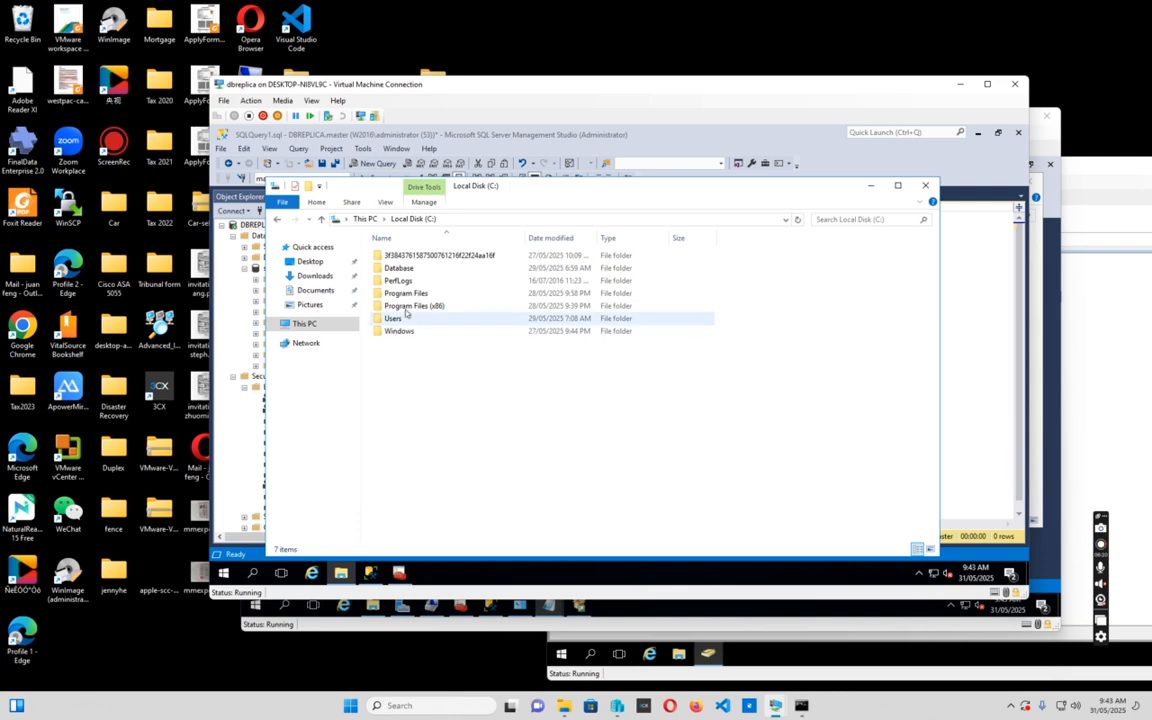
{"action": "left_click", "coordinate": [450, 220]}
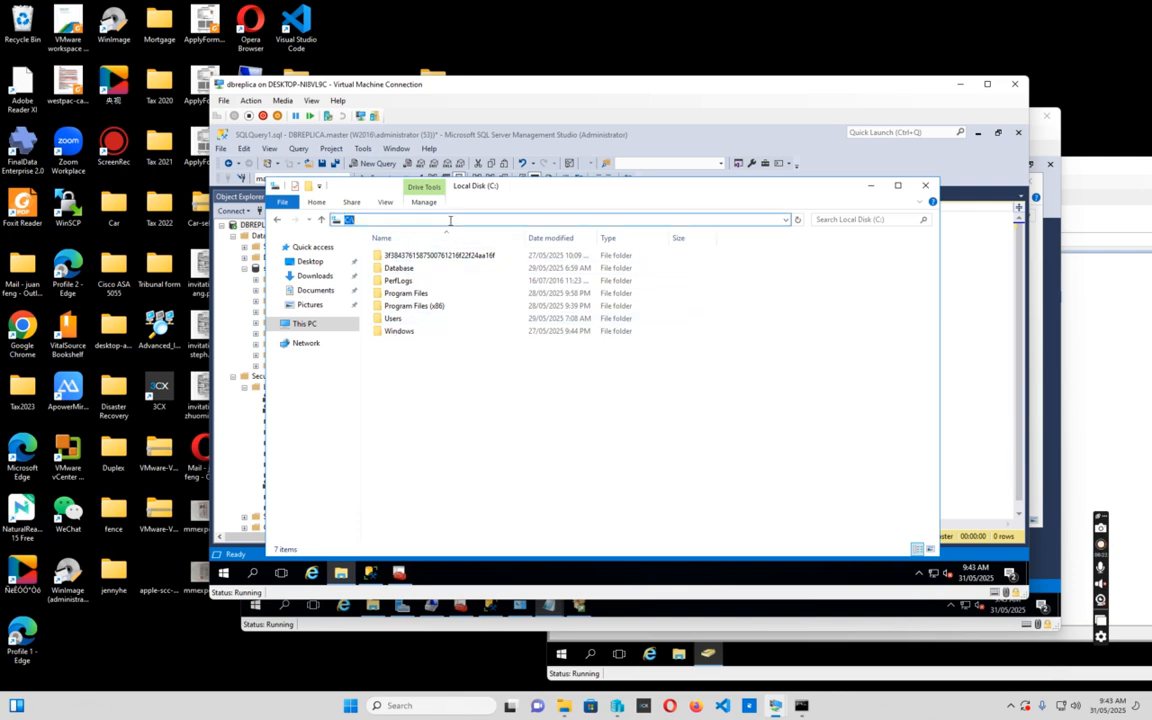
{"action": "type", "text": "\\\\"}
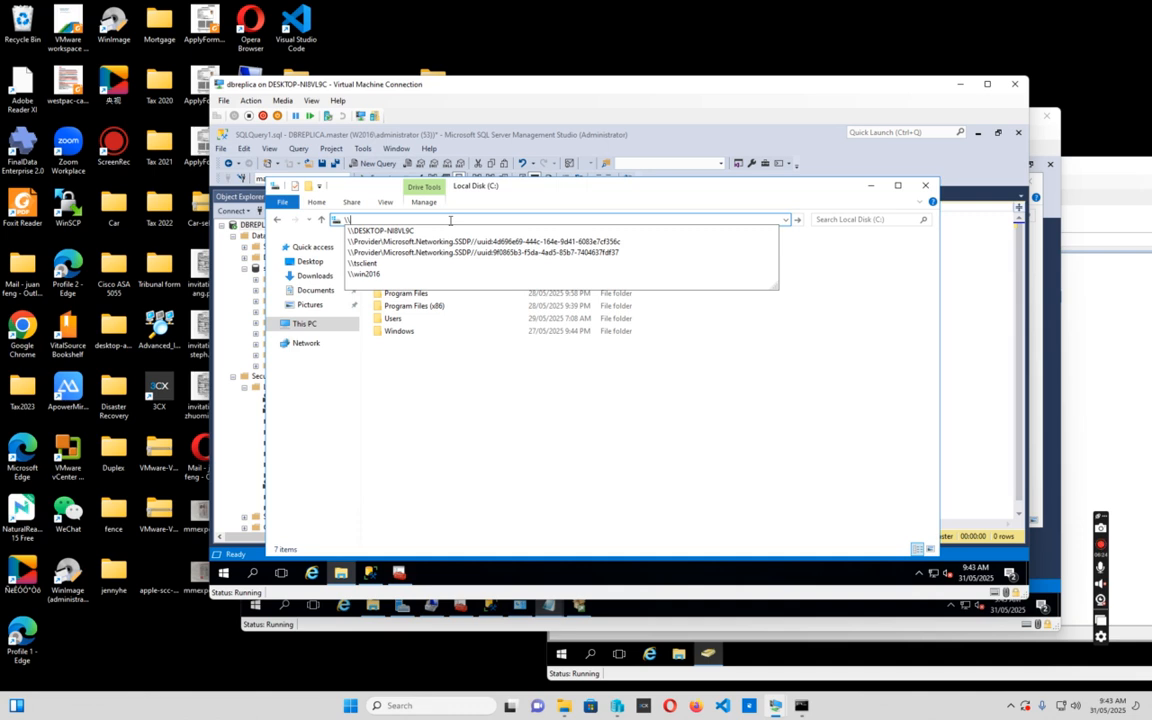
{"action": "type", "text": "w201"}
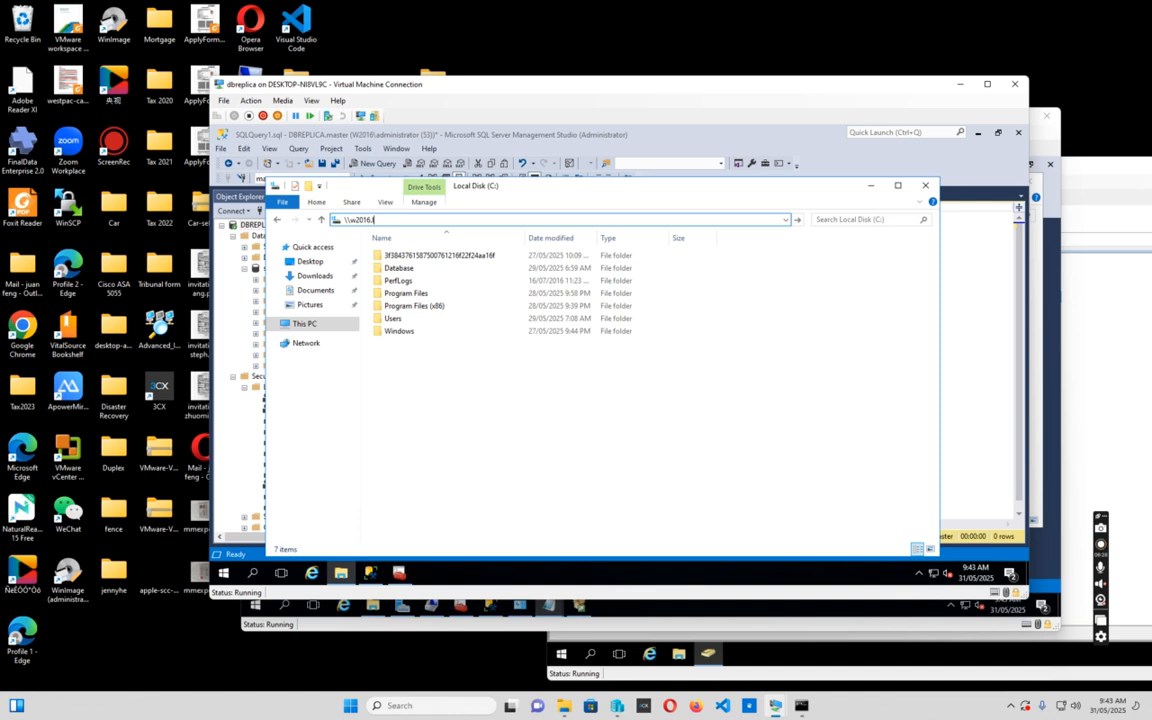
{"action": "type", "text": "6.local\\"}
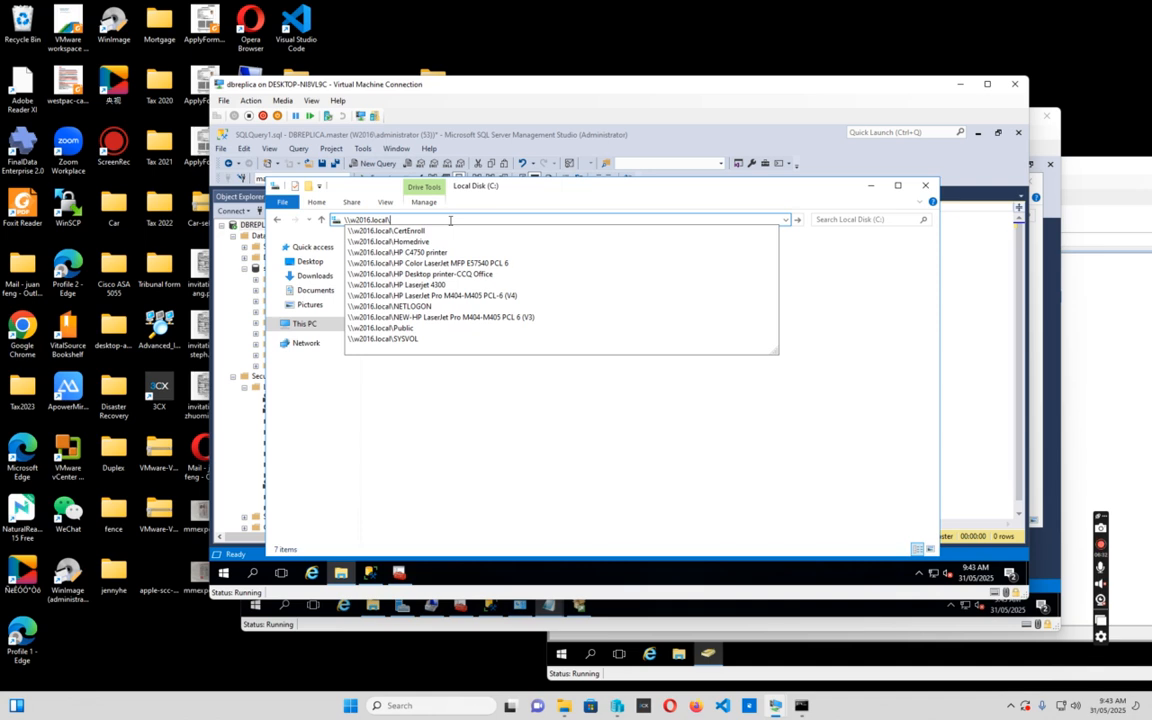
{"action": "key", "text": "Return"}
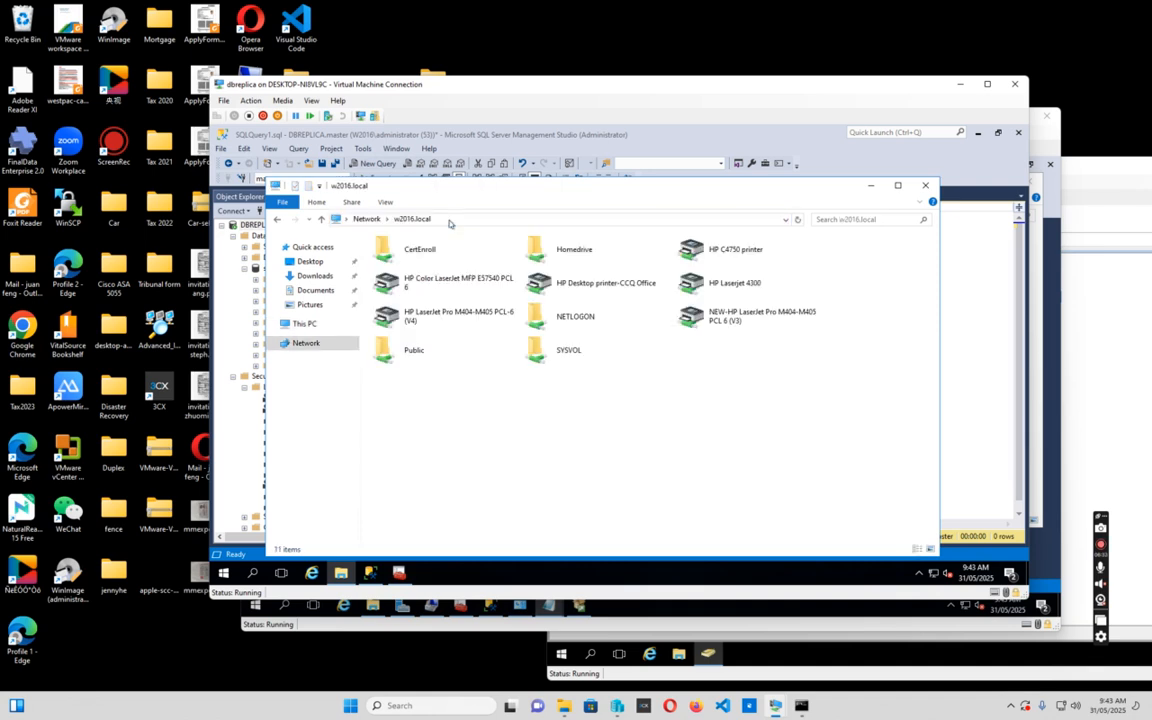
{"action": "left_click", "coordinate": [587, 321]}
{"action": "double_click", "coordinate": [587, 321]}
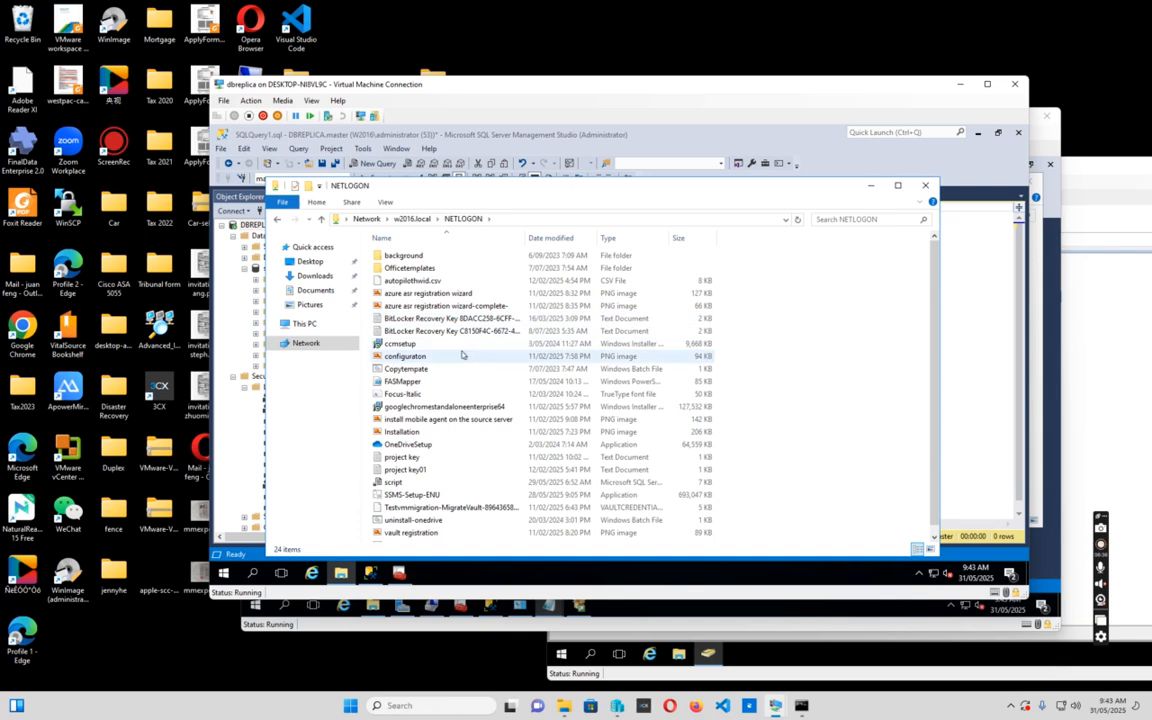
{"action": "scroll", "coordinate": [415, 484], "scroll_direction": "down", "scroll_amount": 1}
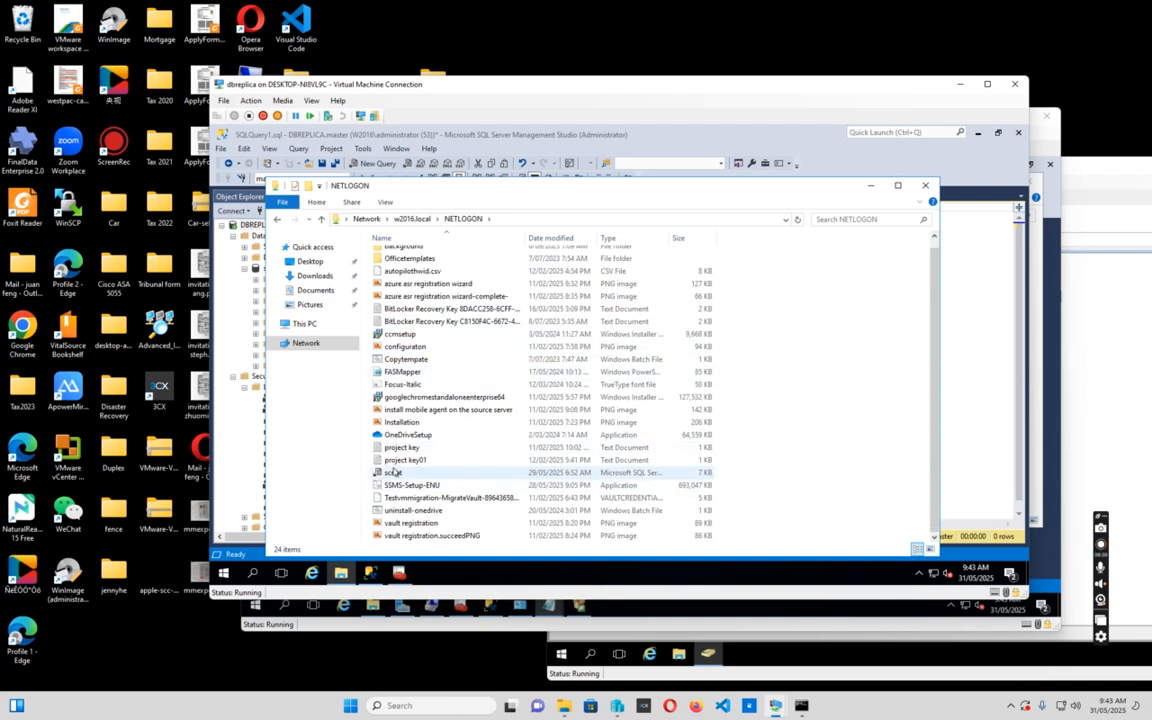
- Open the script file from the NETLOGON share in Notepad on dbreplica
{"action": "right_click", "coordinate": [393, 473]}
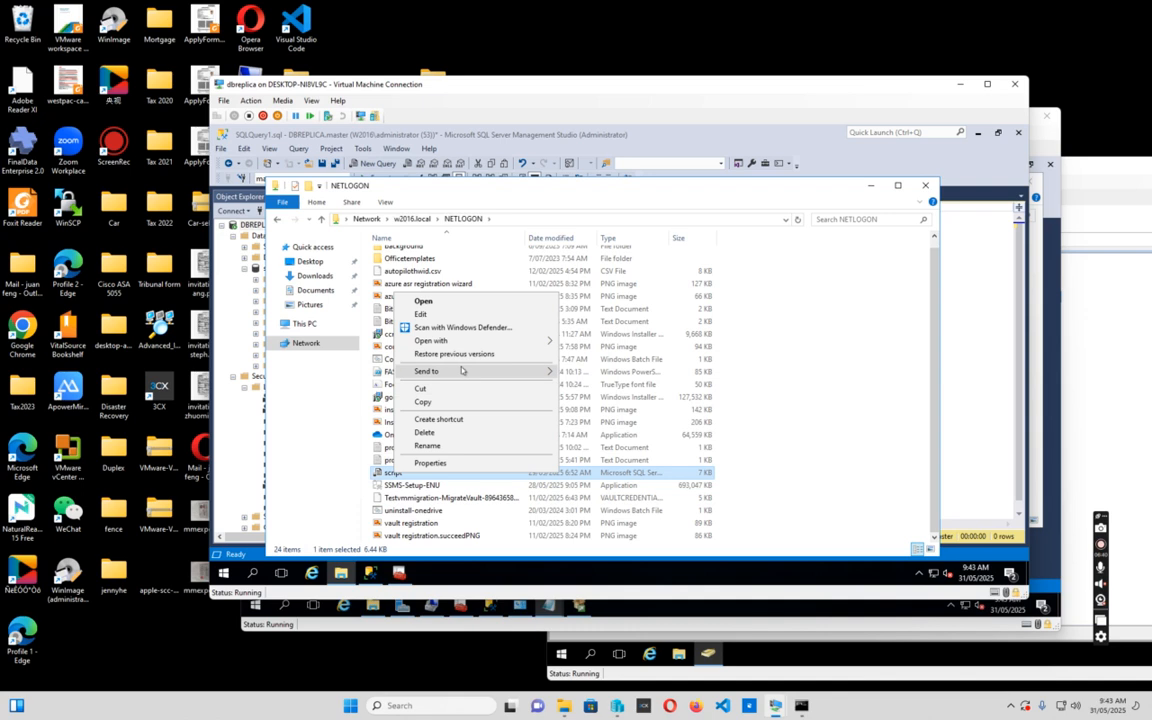
{"action": "mouse_move", "coordinate": [466, 346]}
{"action": "left_click", "coordinate": [605, 342]}
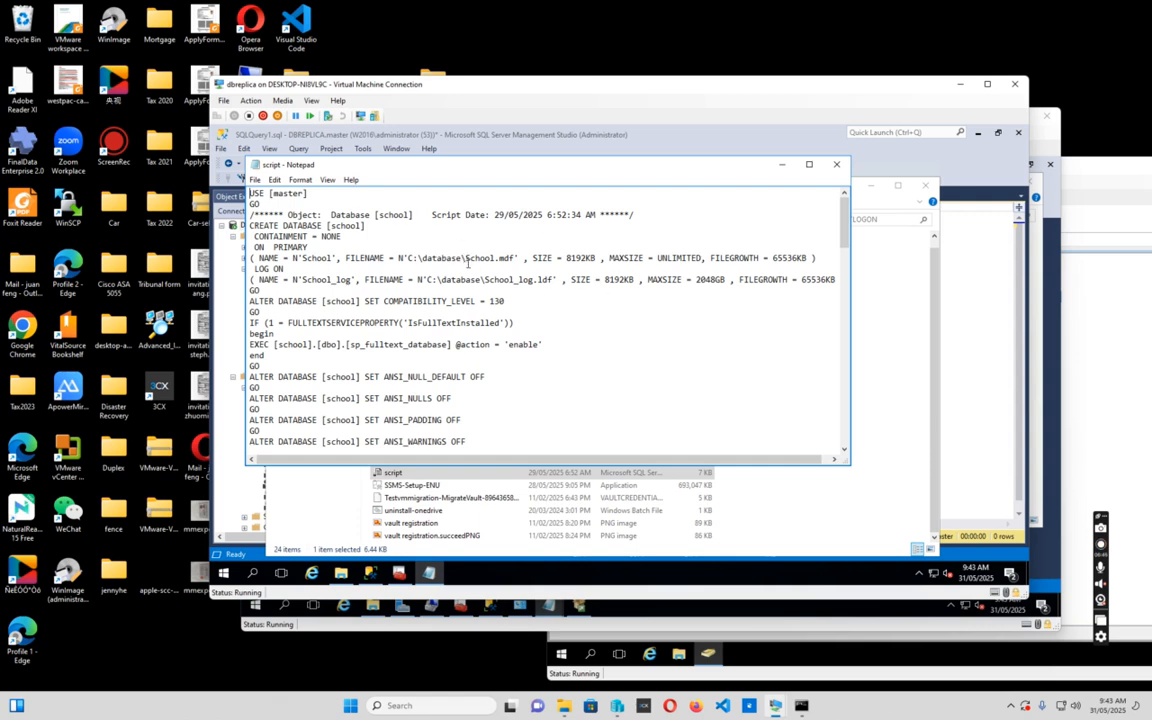
- Replace every occurrence of "School" with "School-Replica" in the script, and close the Replace dialog
{"action": "left_click_drag", "start_coordinate": [465, 258], "coordinate": [492, 258]}
{"action": "left_click", "coordinate": [274, 179]}
{"action": "left_click", "coordinate": [311, 295]}
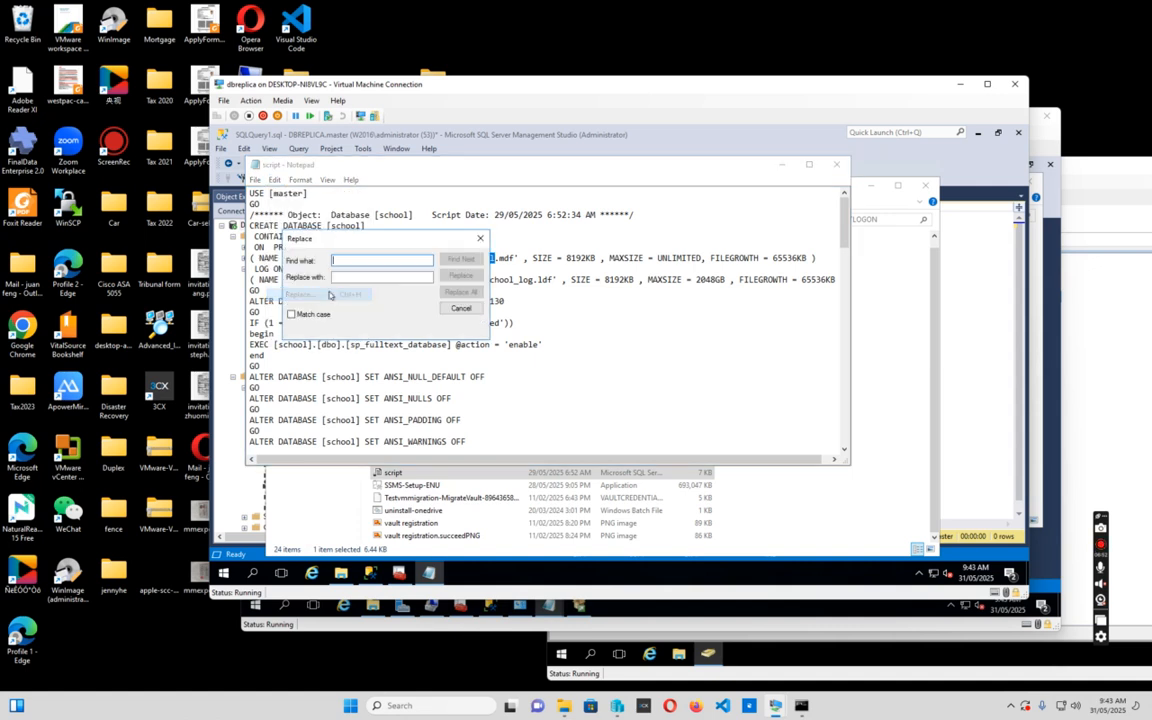
{"action": "type", "text": "School"}
{"action": "left_click", "coordinate": [359, 276]}
{"action": "type", "text": "School"}
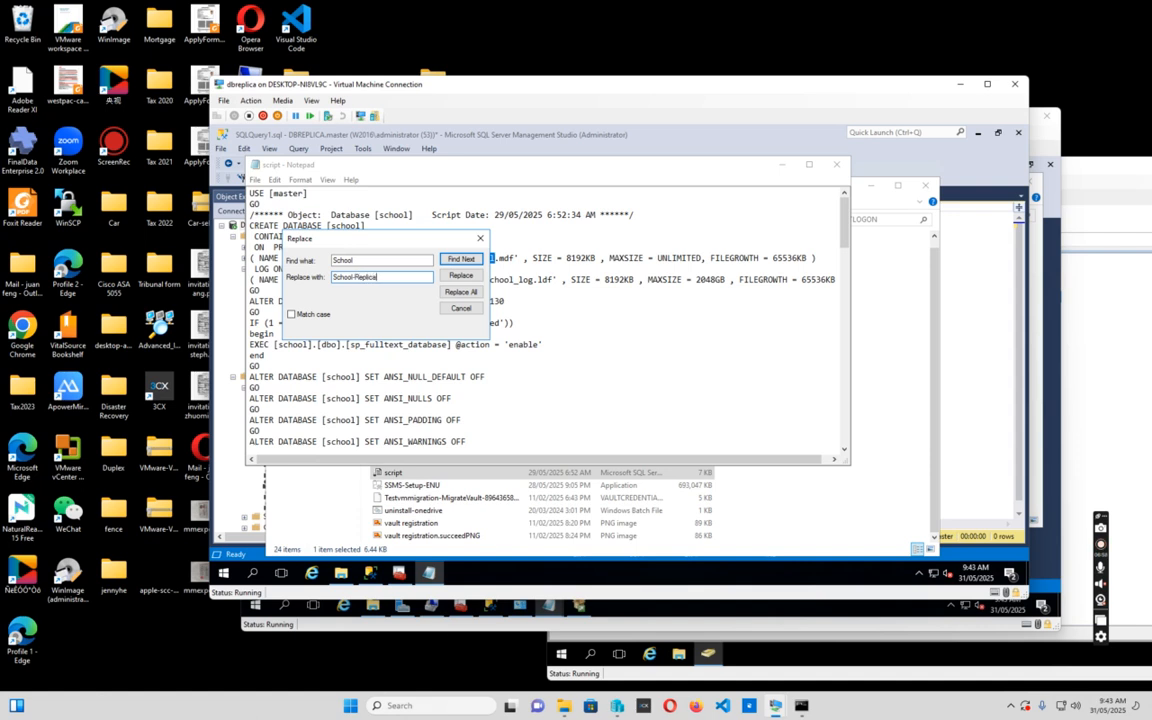
{"action": "type", "text": "-Replica"}
{"action": "left_click", "coordinate": [461, 291]}
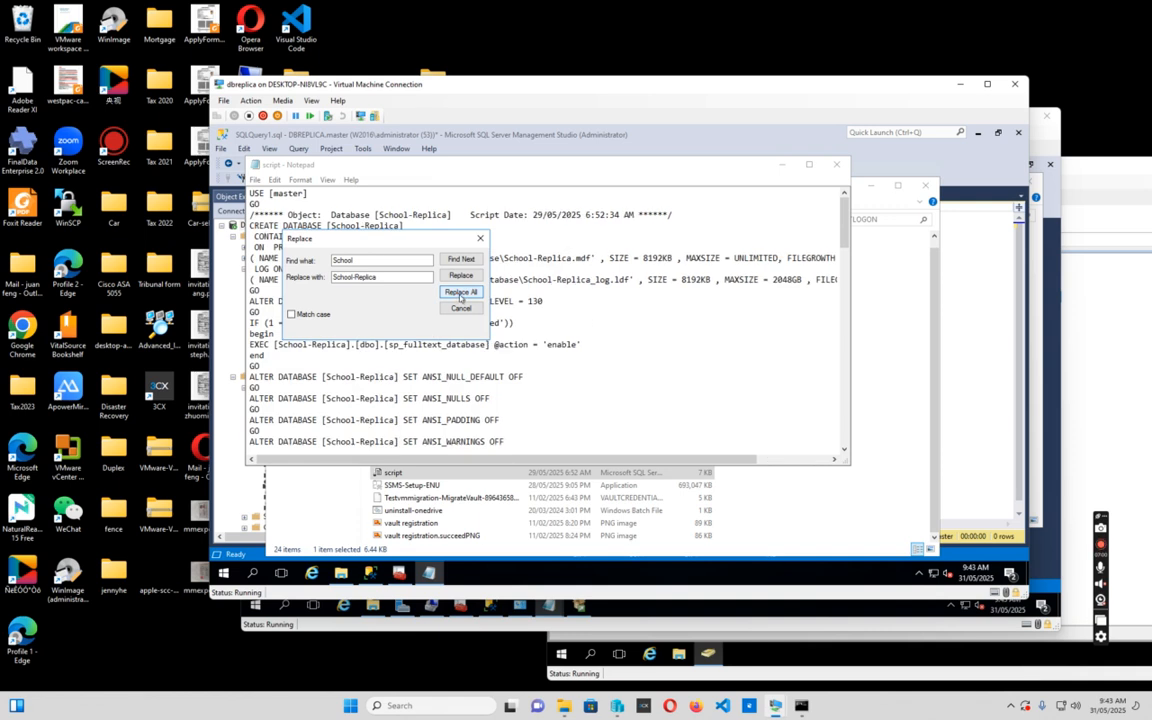
{"action": "key", "text": "Escape"}
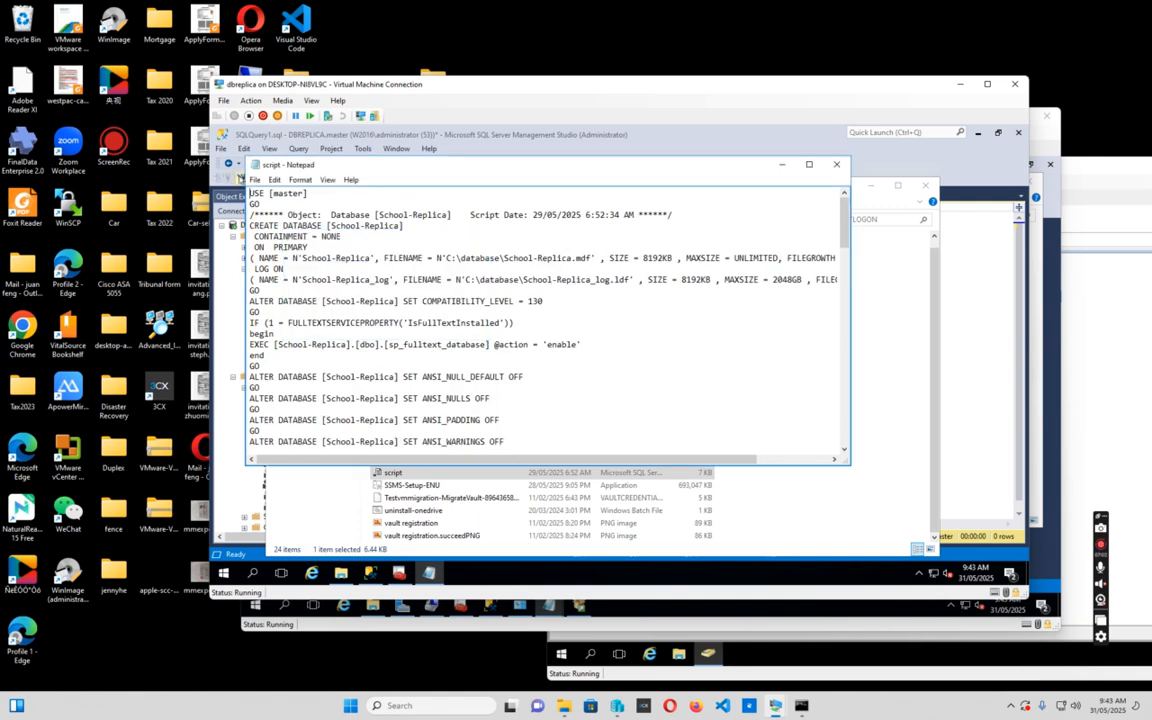
- Copy the entire edited script from Notepad and paste it into the empty query on DBREPLICA
{"action": "left_click", "coordinate": [274, 180]}
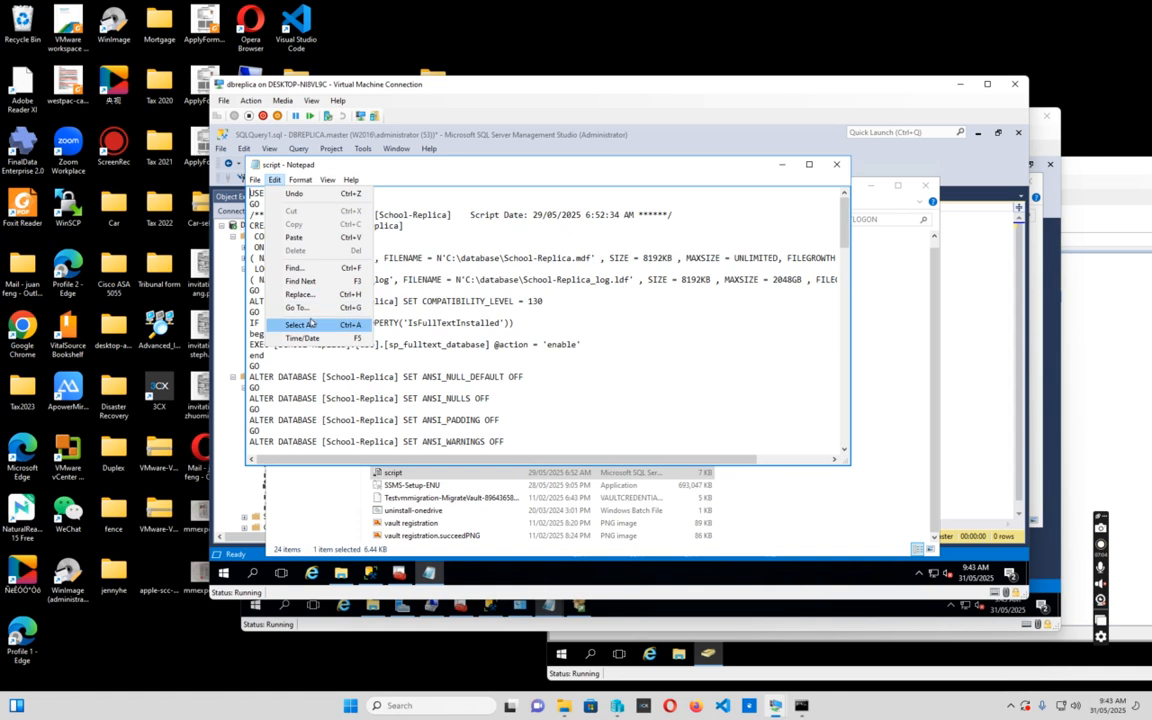
{"action": "left_click", "coordinate": [309, 324]}
{"action": "left_click", "coordinate": [274, 180]}
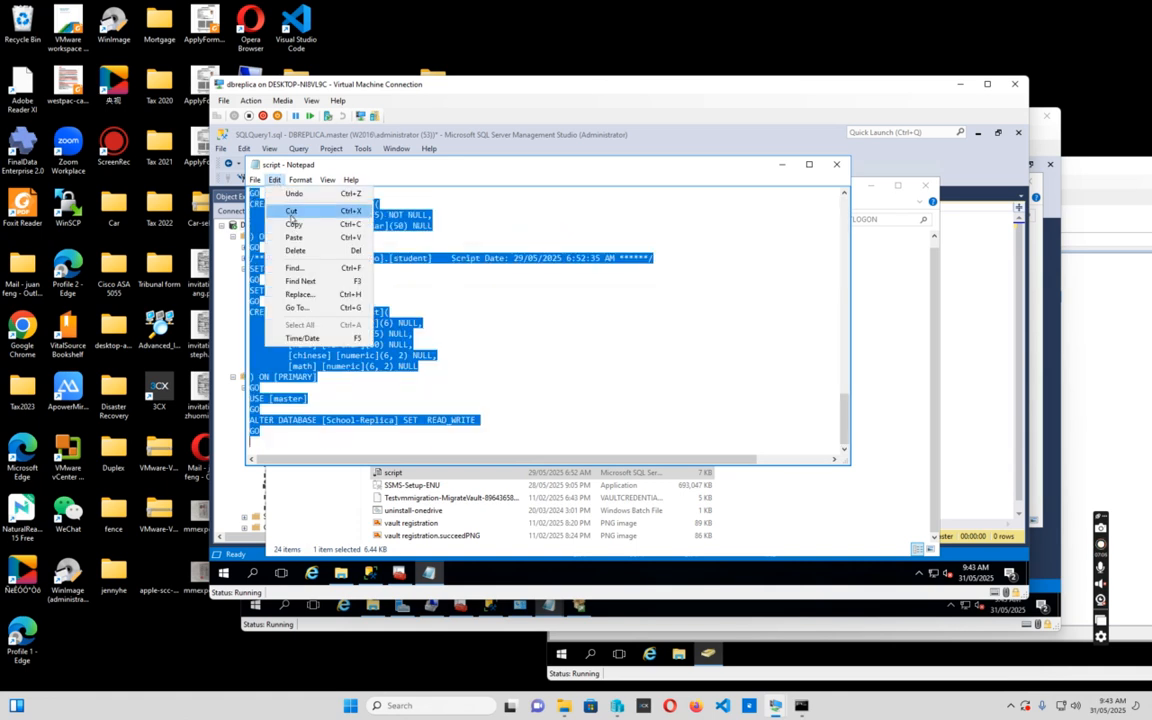
{"action": "left_click", "coordinate": [297, 225]}
{"action": "left_click_drag", "start_coordinate": [657, 170], "coordinate": [781, 413]}
{"action": "left_click", "coordinate": [866, 189]}
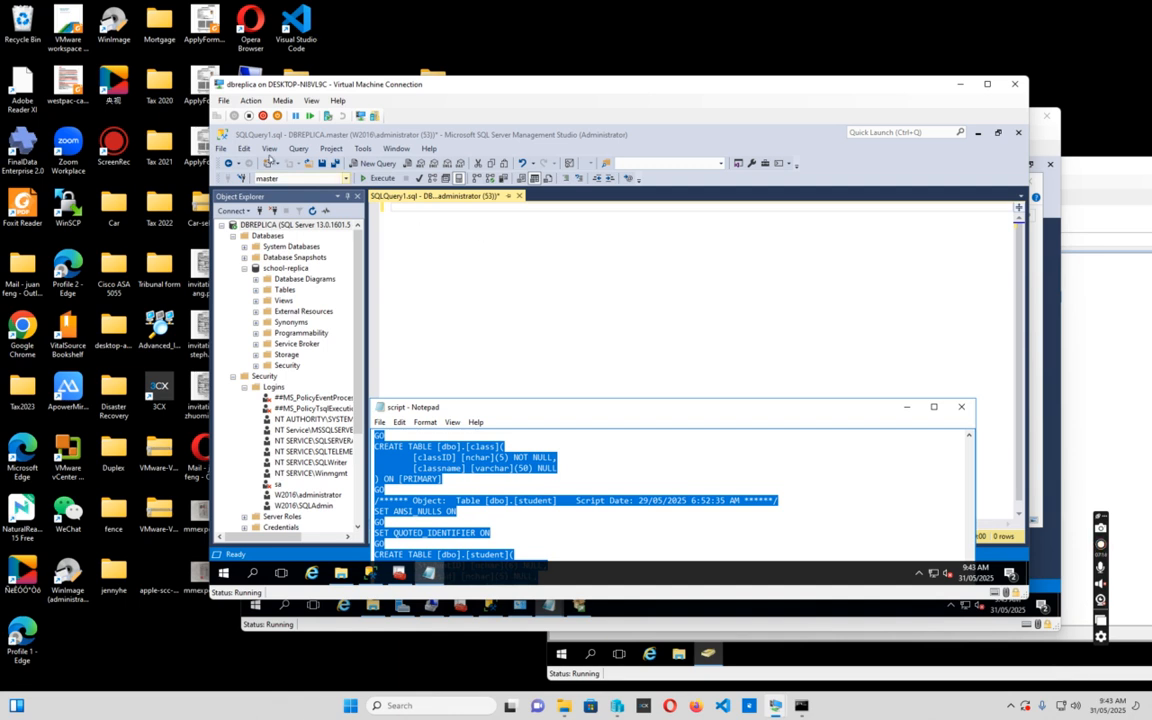
{"action": "left_click", "coordinate": [431, 236]}
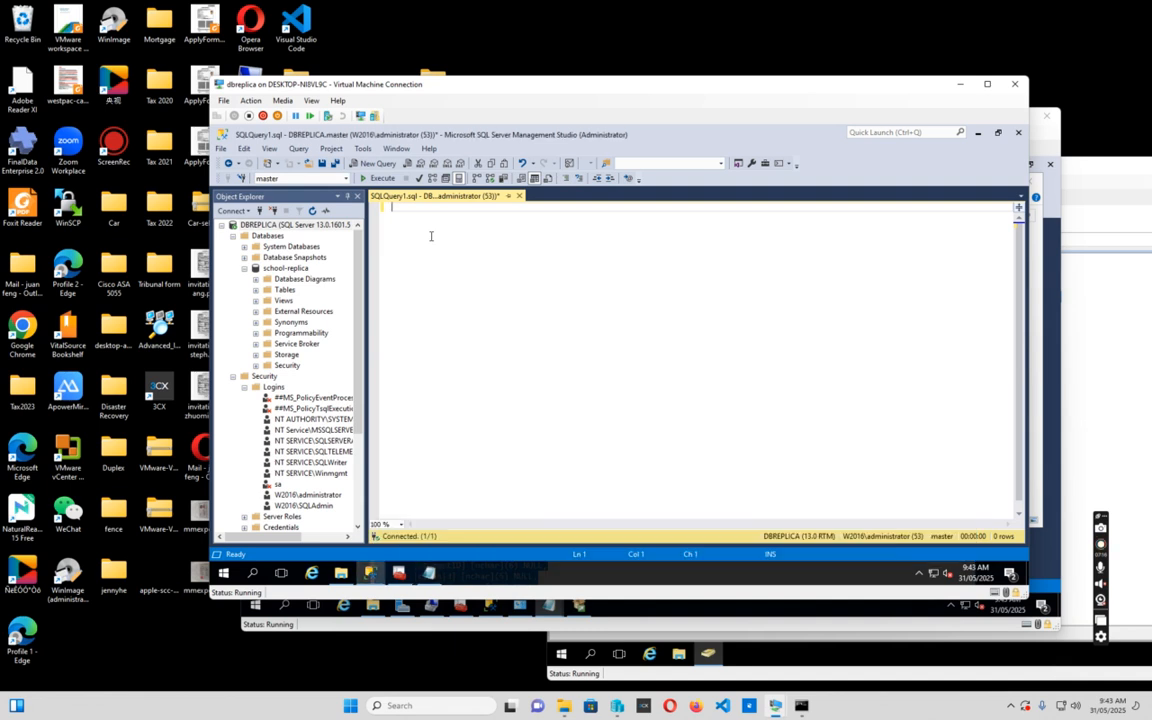
{"action": "right_click", "coordinate": [431, 237]}
{"action": "left_click", "coordinate": [461, 271]}
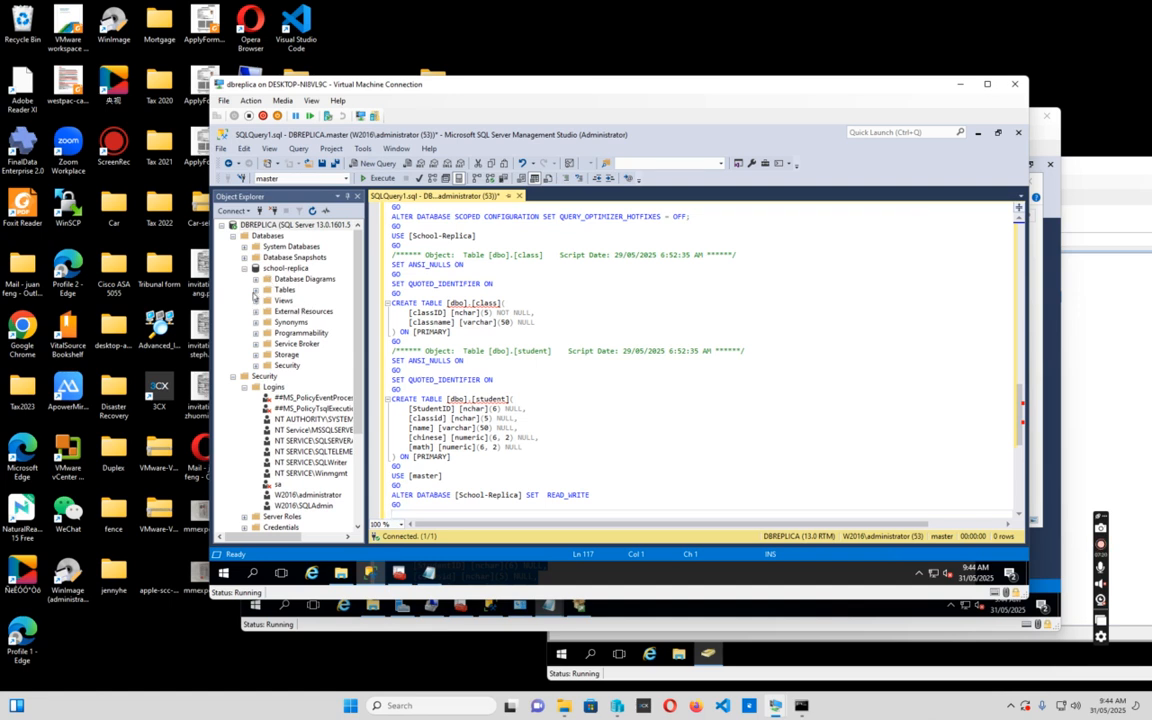
- Expand the tables of the school-replica database and select the top 1000 rows of dbo.class and dbo.student
{"action": "left_click", "coordinate": [255, 290]}
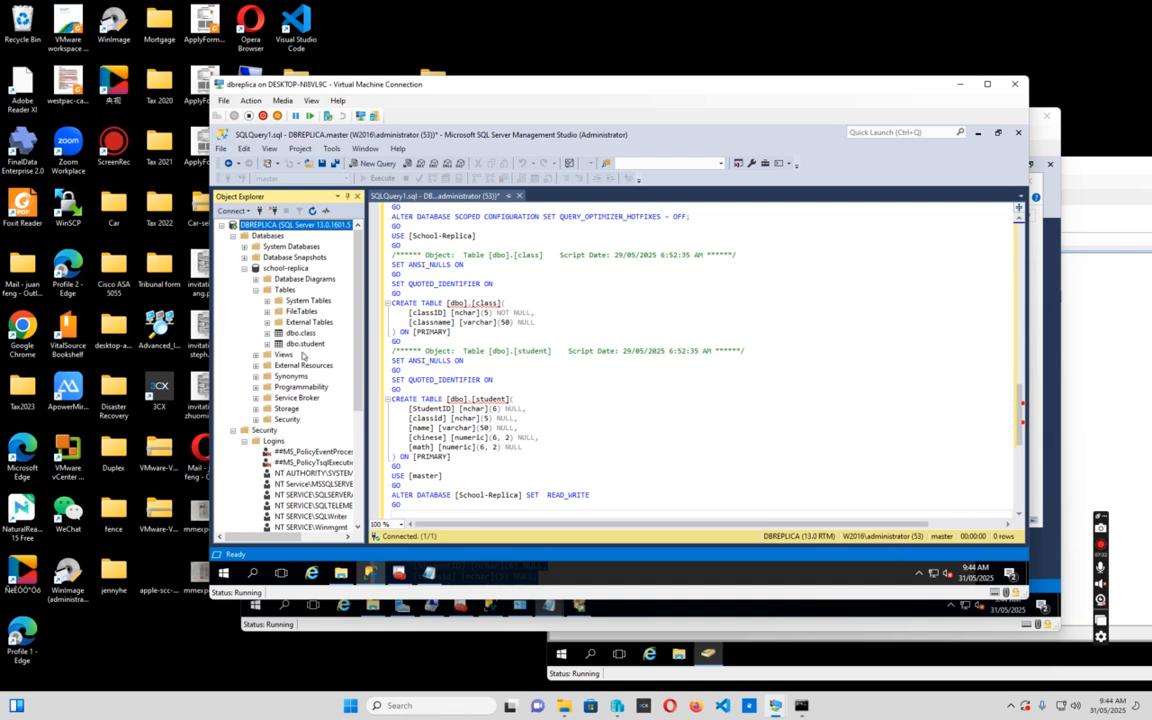
{"action": "left_click", "coordinate": [300, 332]}
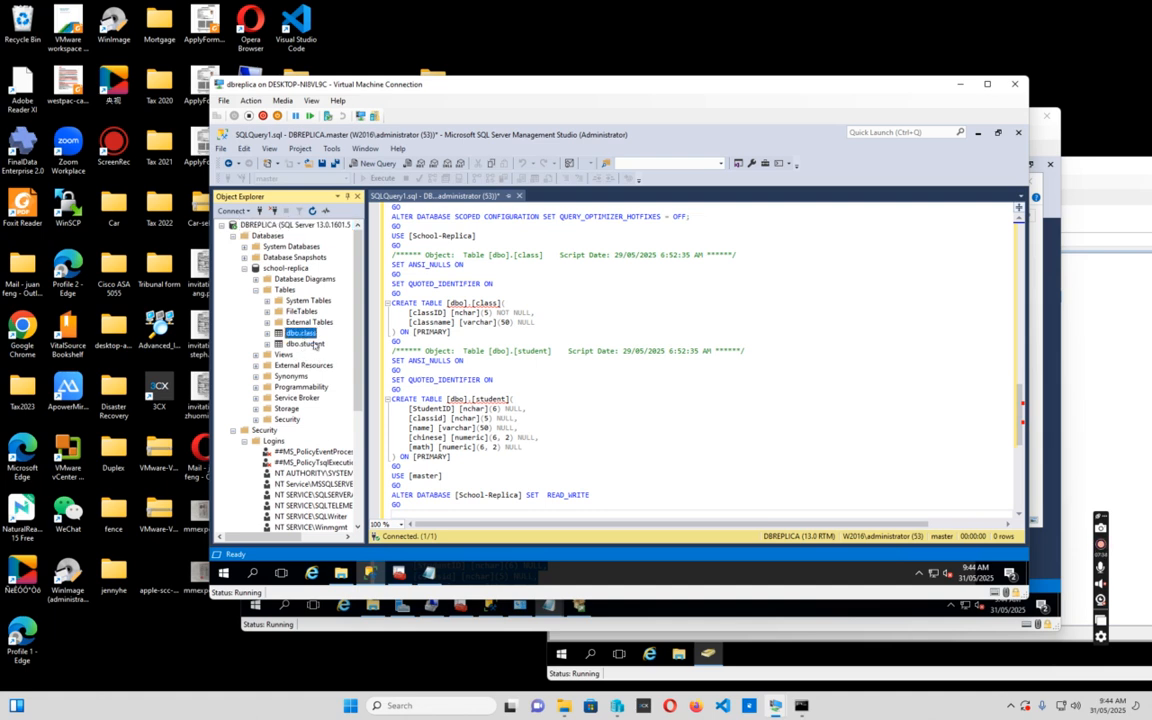
{"action": "left_click", "coordinate": [315, 344]}
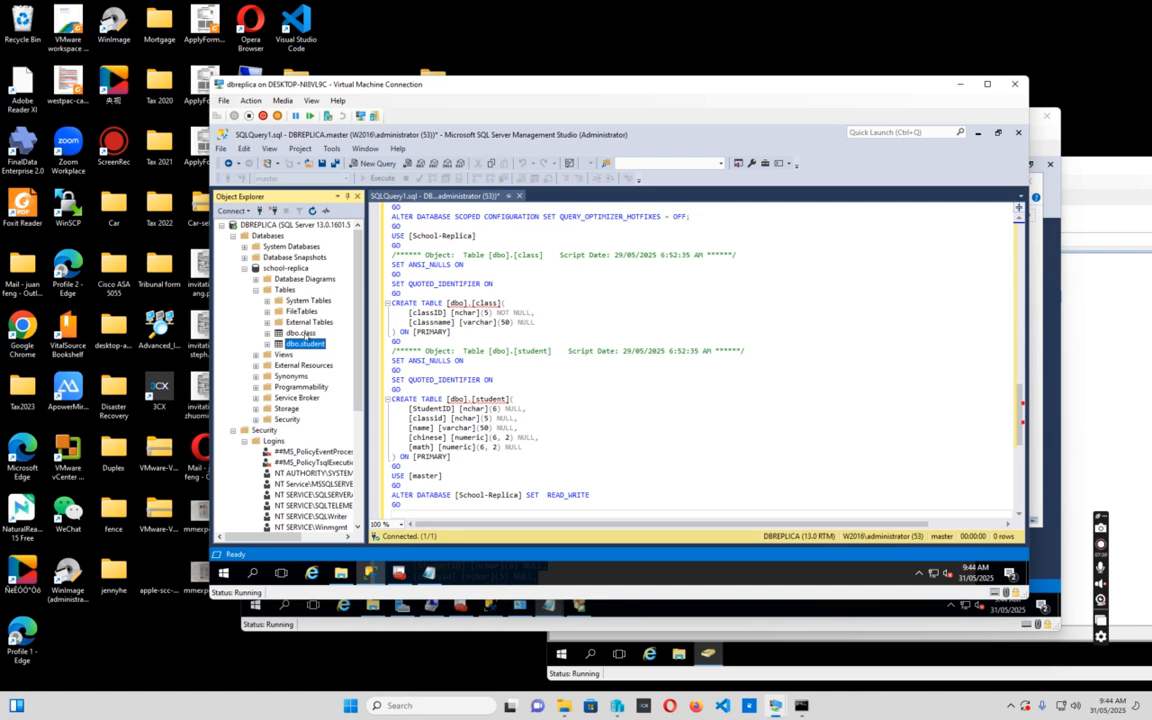
{"action": "right_click", "coordinate": [303, 333]}
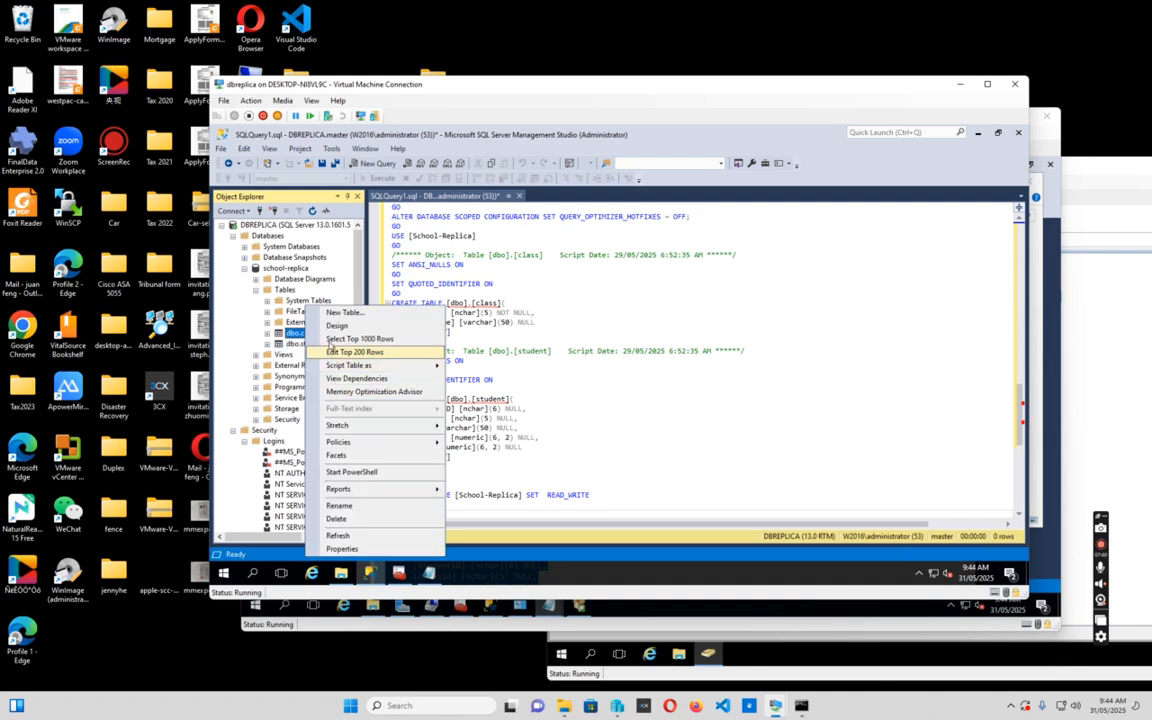
{"action": "left_click", "coordinate": [349, 339]}
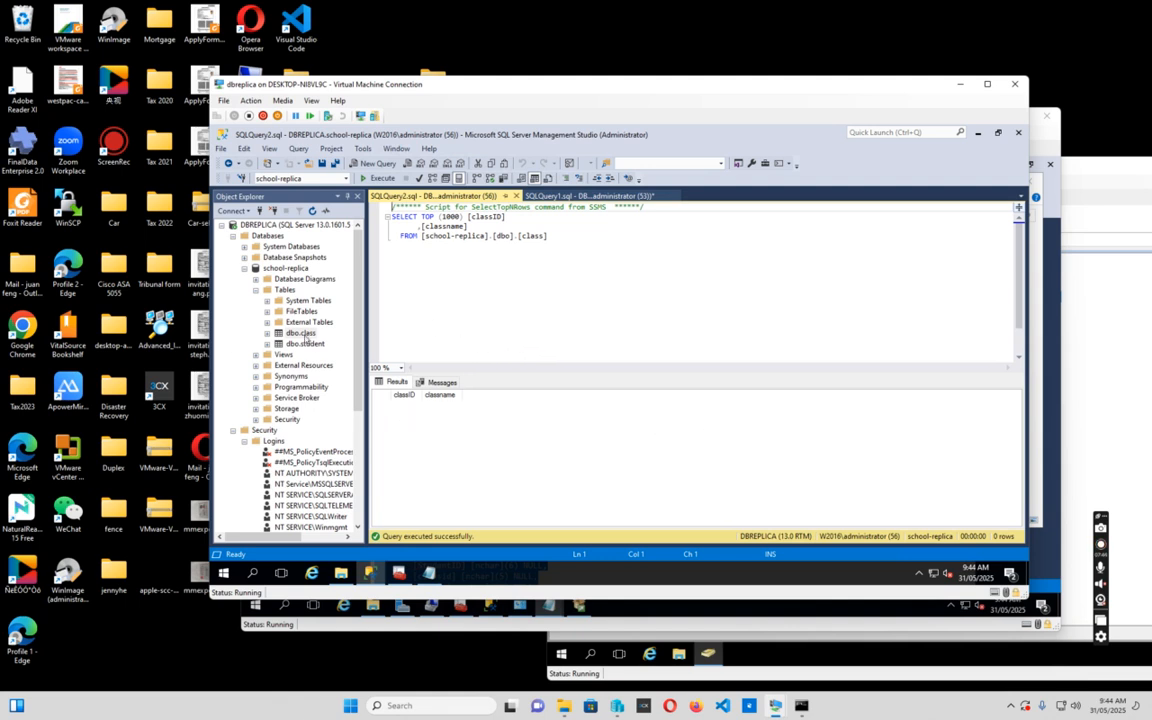
{"action": "right_click", "coordinate": [311, 344]}
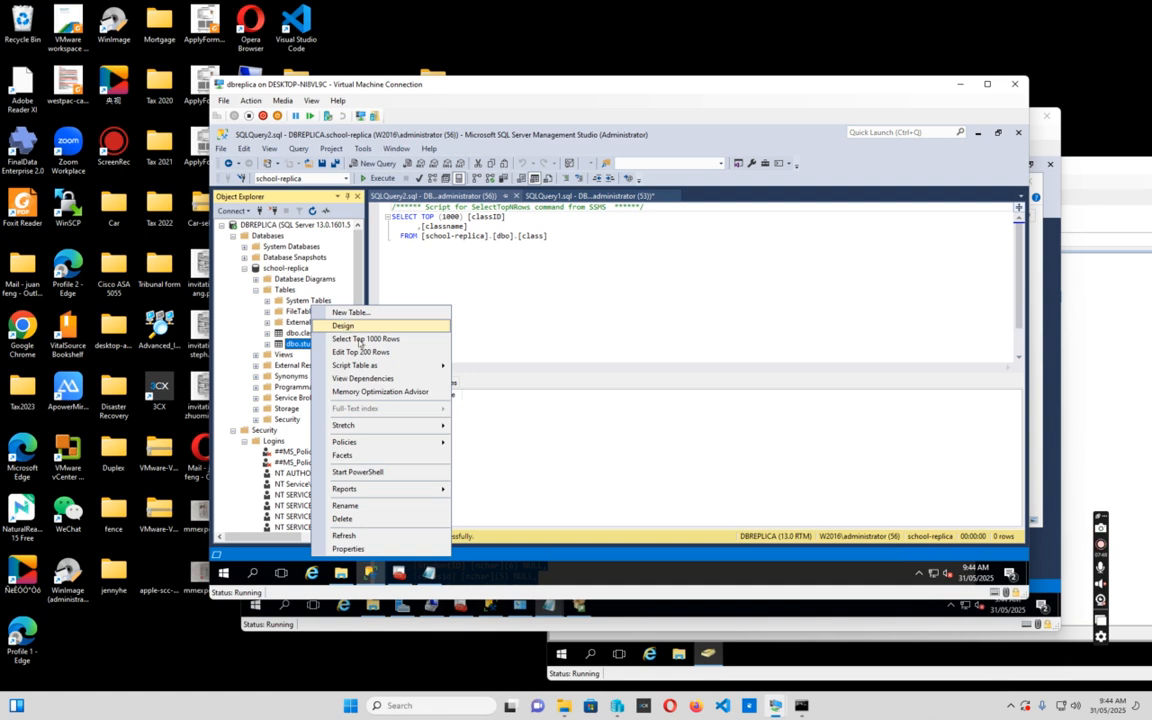
{"action": "left_click", "coordinate": [366, 339]}
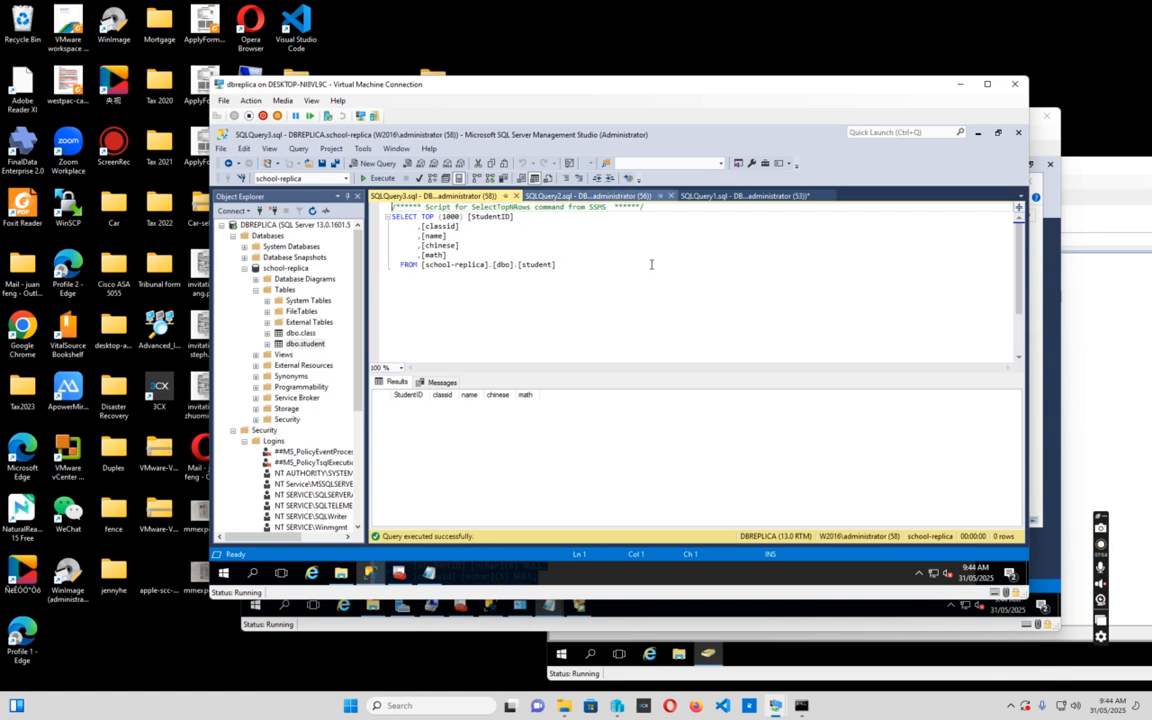
- Switch to the SQLSOURCE virtual machine and select the top 1000 rows of dbo.student and dbo.class in the school database
{"action": "mouse_move", "coordinate": [787, 711]}
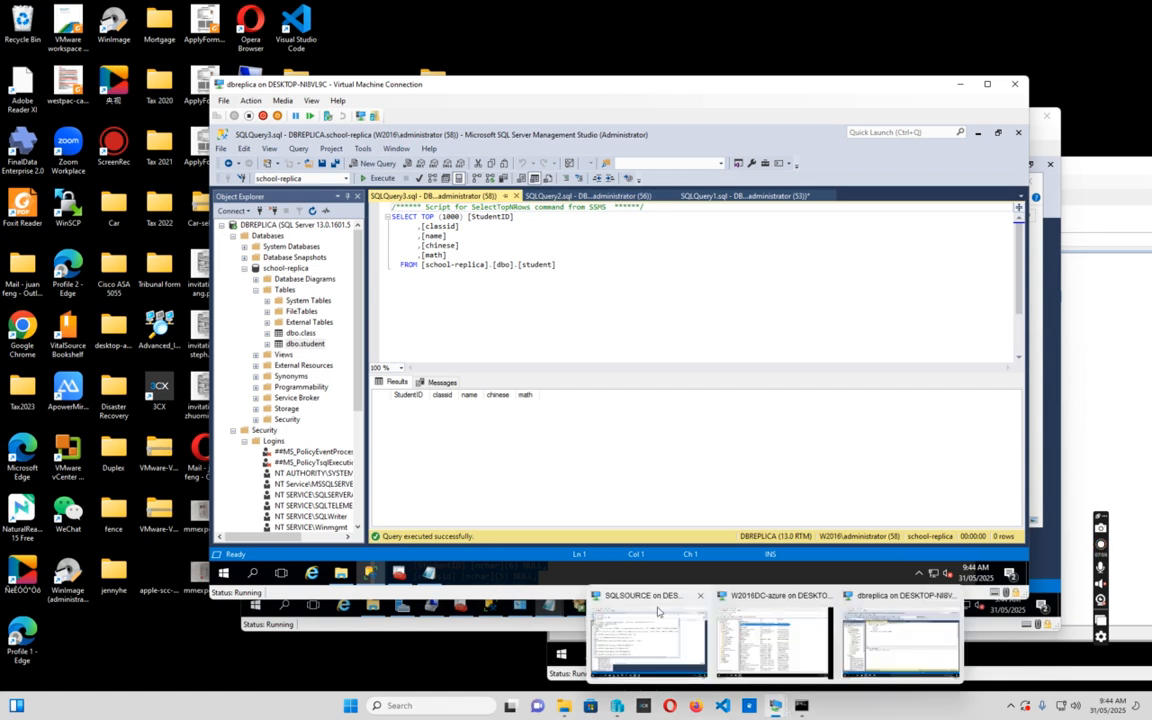
{"action": "left_click", "coordinate": [648, 645]}
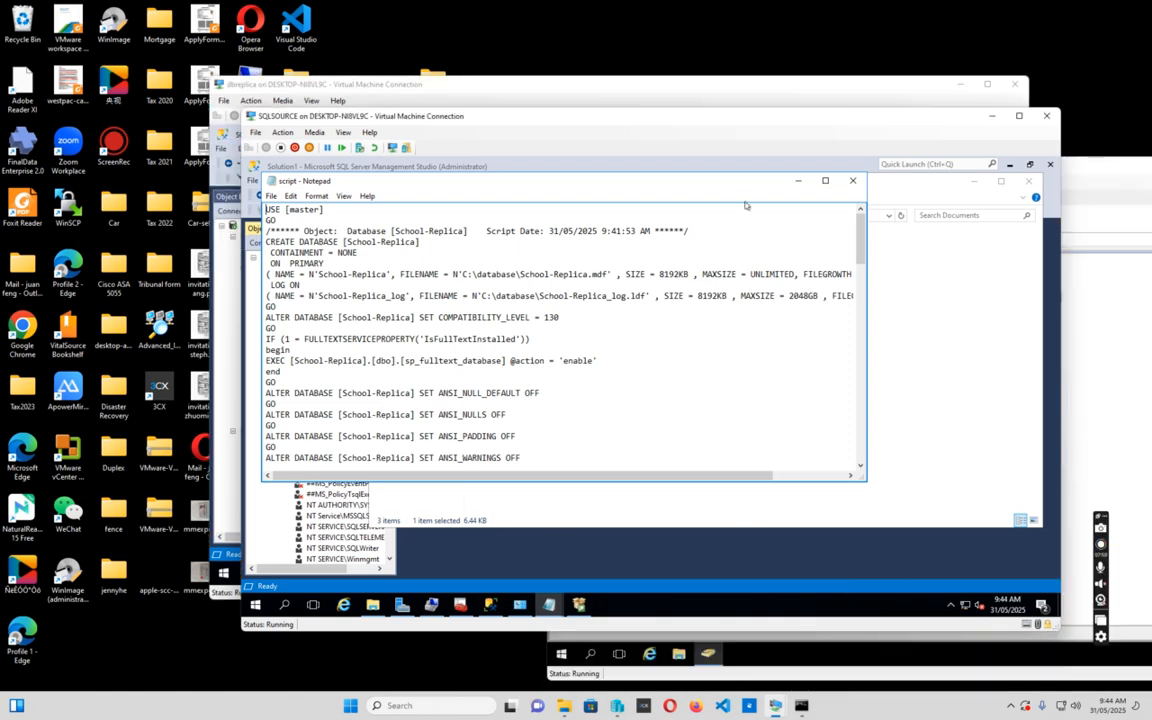
{"action": "left_click", "coordinate": [798, 181]}
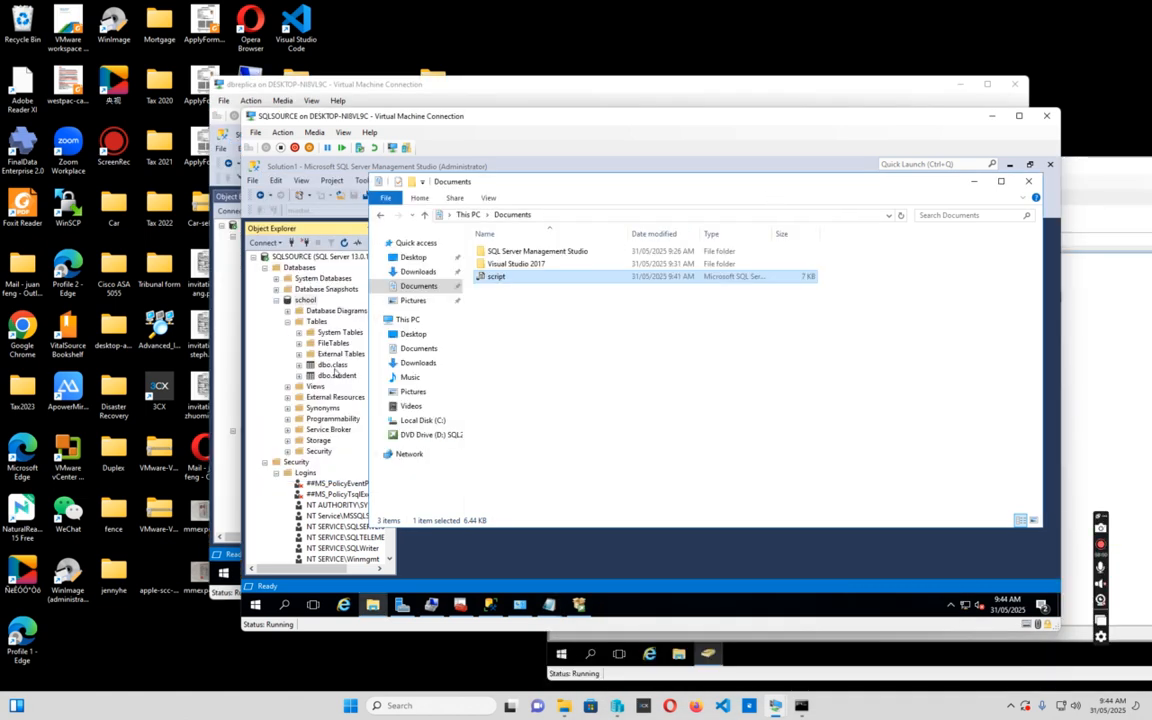
{"action": "left_click", "coordinate": [337, 376]}
{"action": "right_click", "coordinate": [337, 376]}
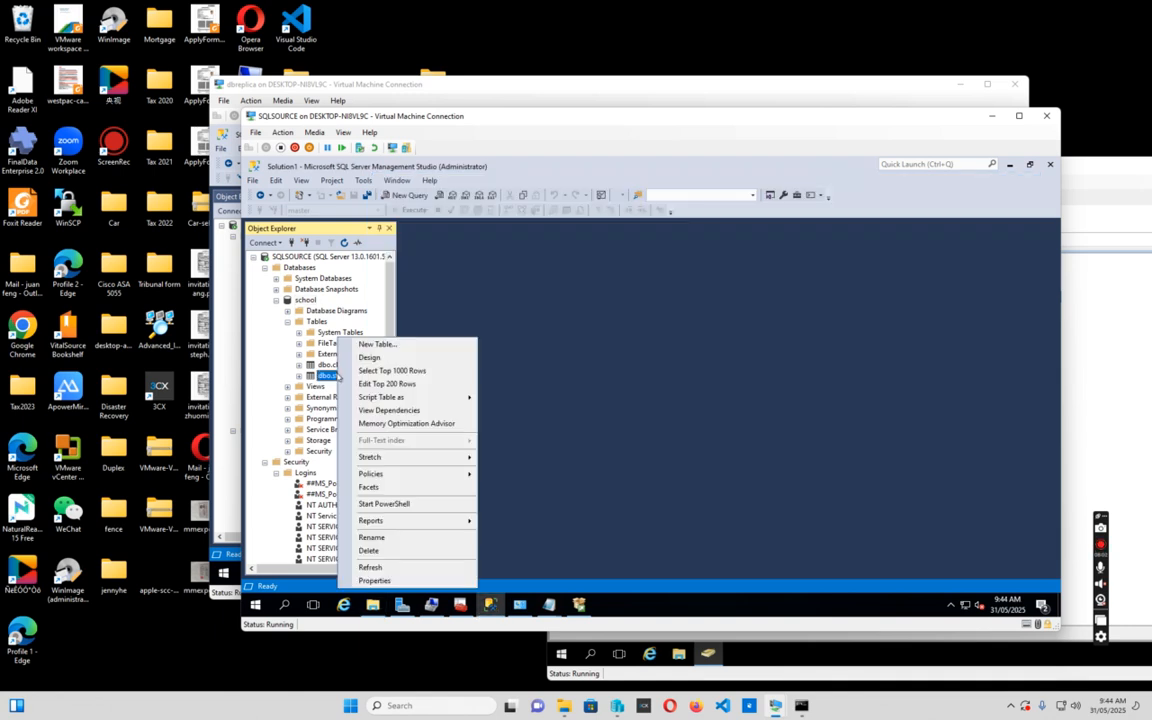
{"action": "left_click", "coordinate": [372, 372]}
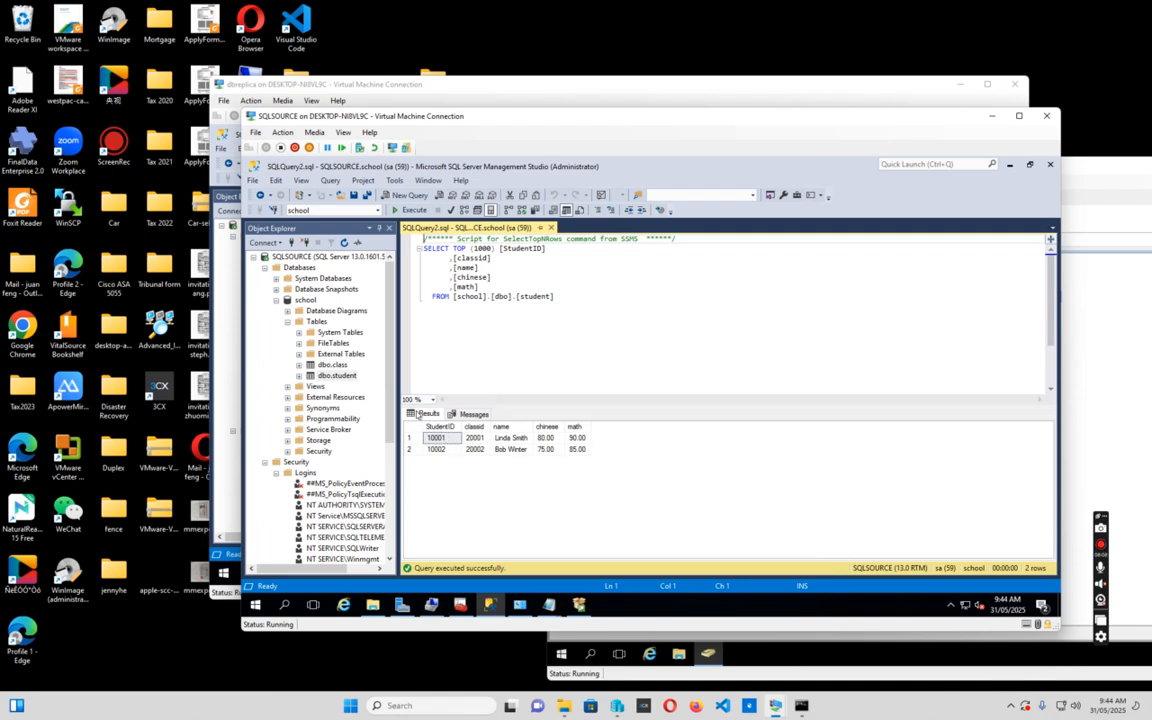
{"action": "left_click", "coordinate": [332, 365]}
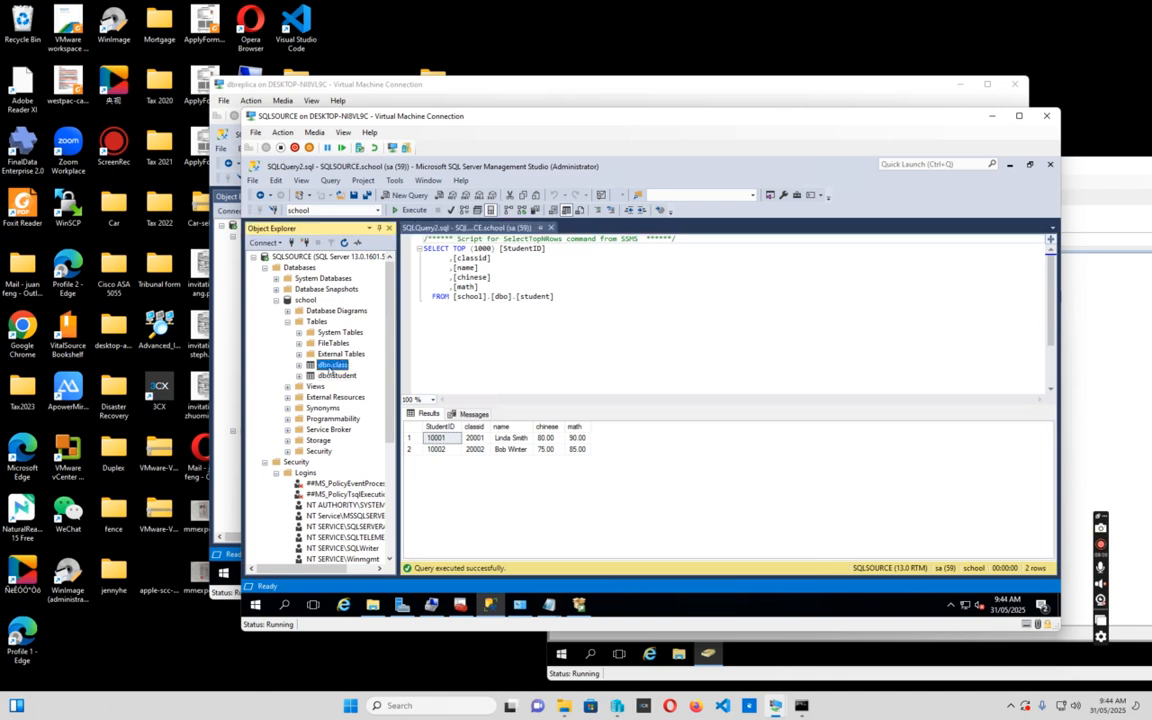
{"action": "right_click", "coordinate": [331, 368]}
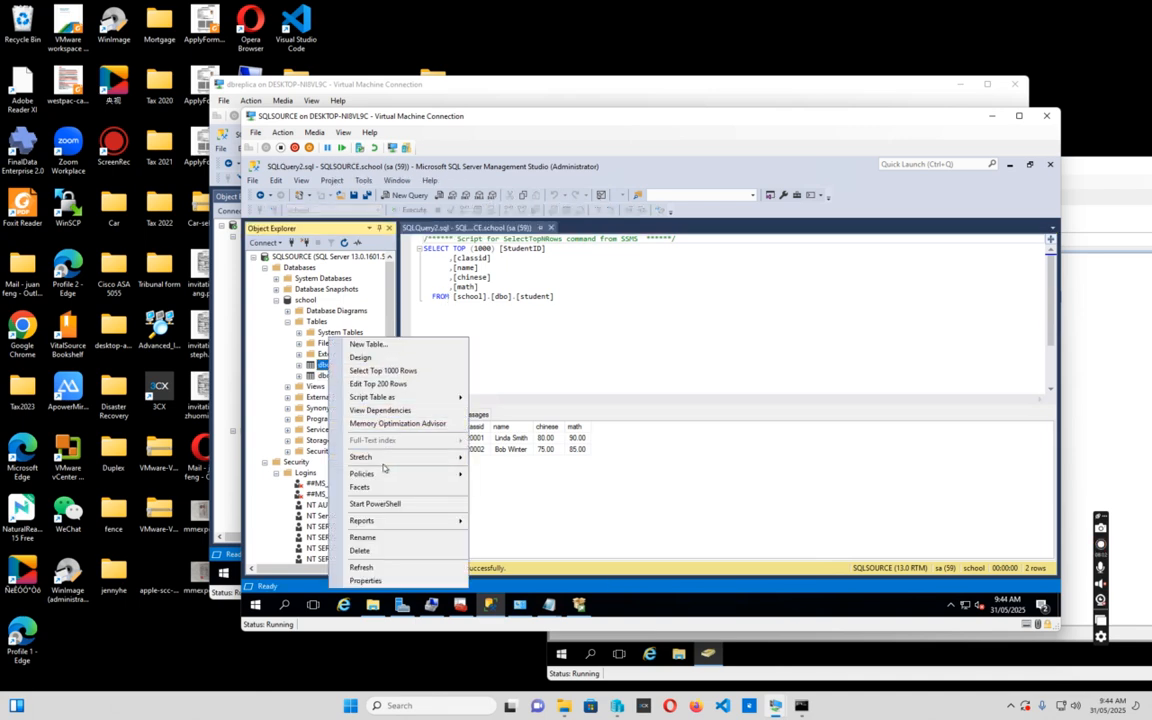
{"action": "mouse_move", "coordinate": [379, 462]}
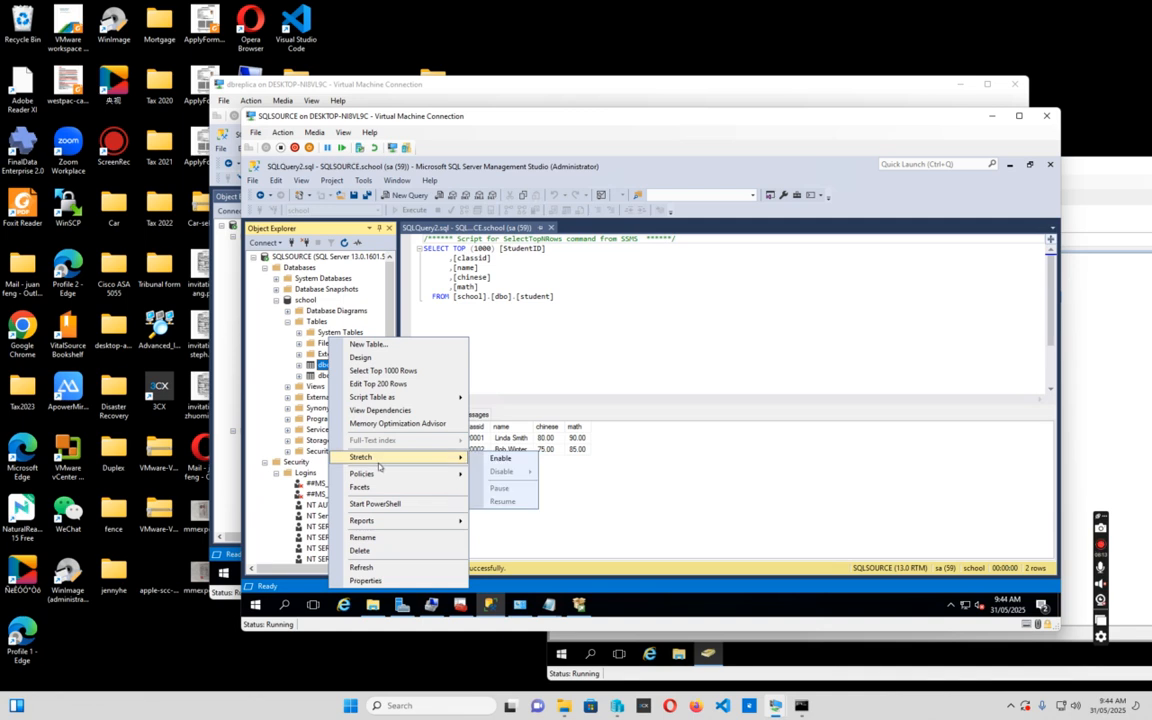
{"action": "left_click", "coordinate": [380, 370]}
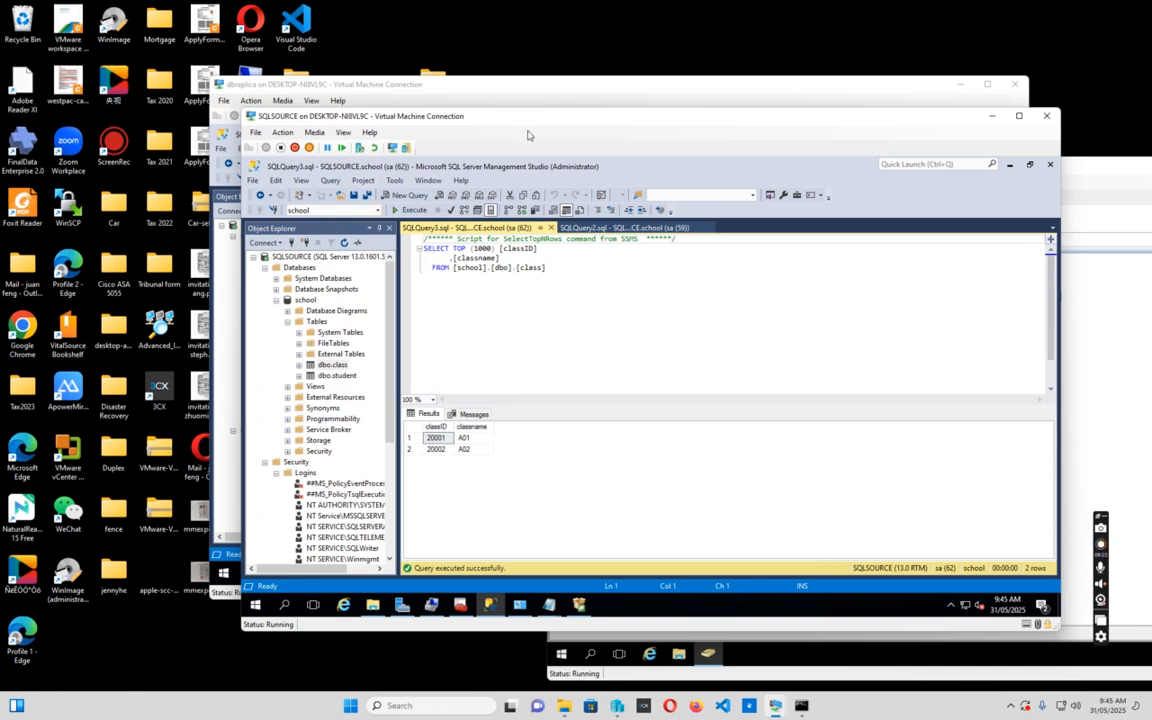
- Expand the Replication folder of the SQLSOURCE server and select Local Publications
{"action": "left_click_drag", "start_coordinate": [494, 114], "coordinate": [582, 141]}
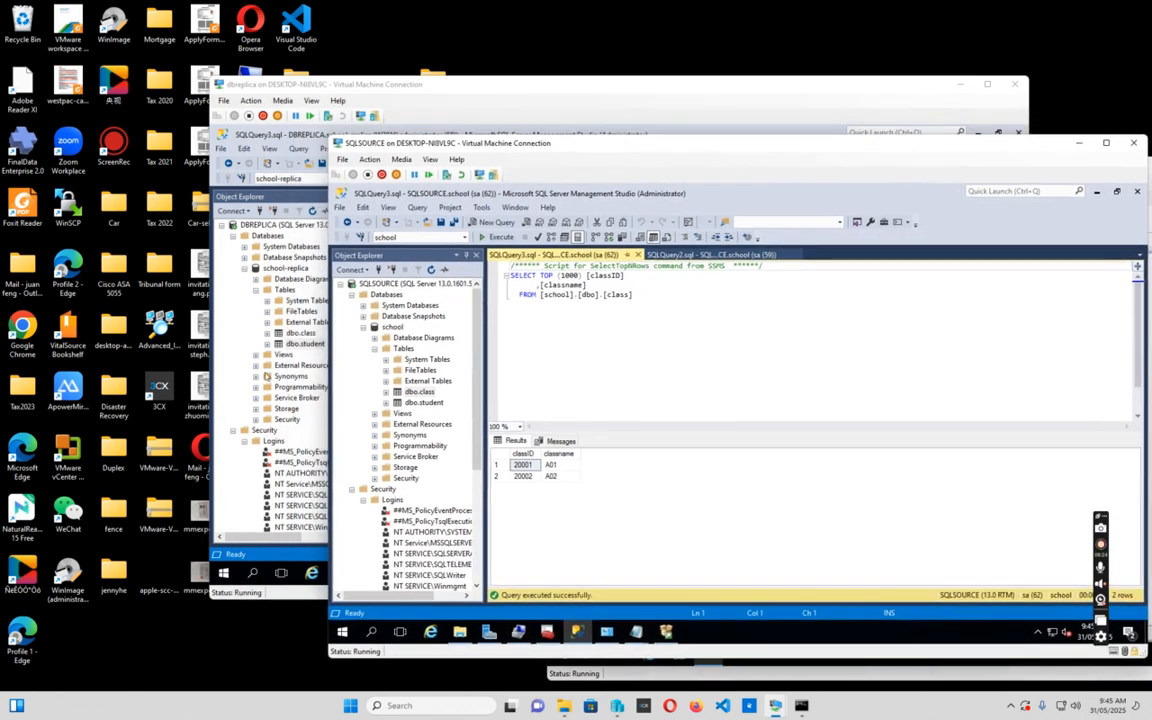
{"action": "left_click_drag", "start_coordinate": [715, 147], "coordinate": [685, 93]}
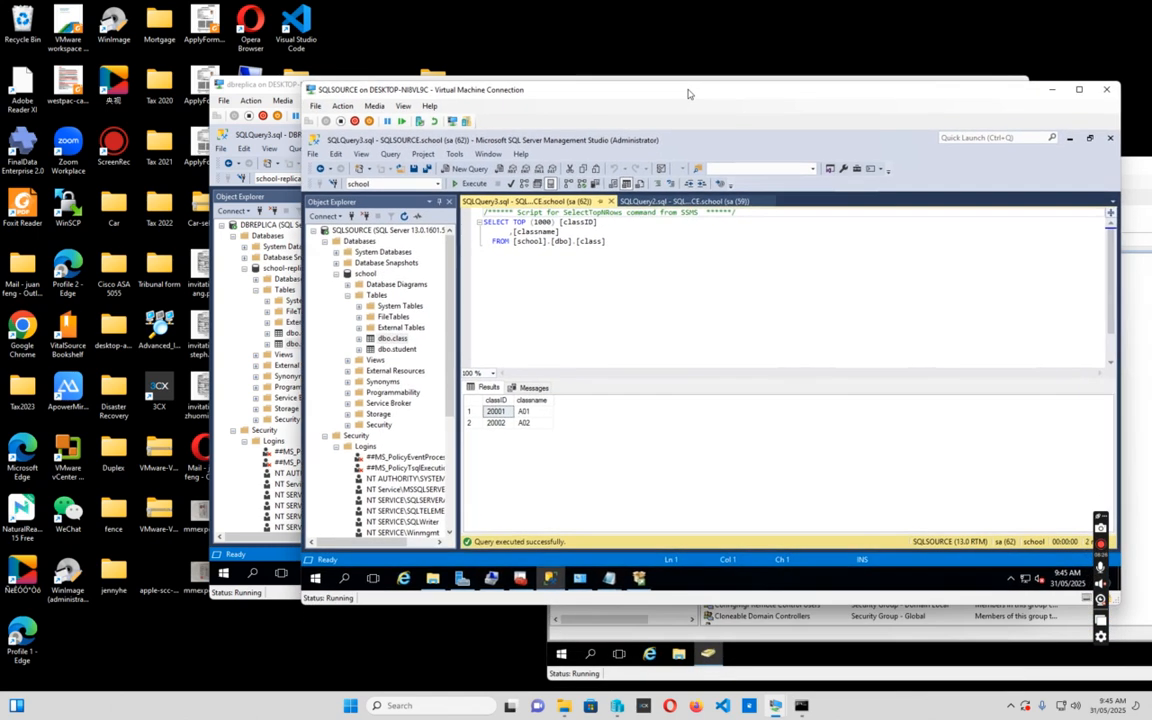
{"action": "left_click", "coordinate": [447, 316]}
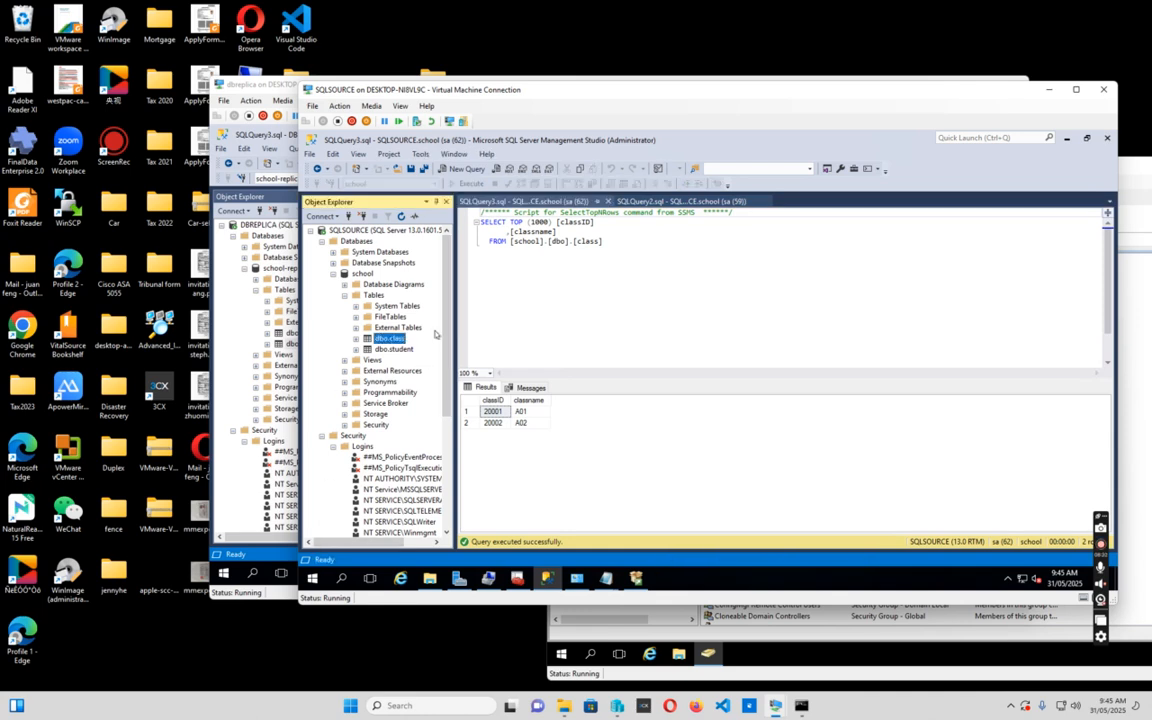
{"action": "left_click_drag", "start_coordinate": [448, 302], "coordinate": [448, 348]}
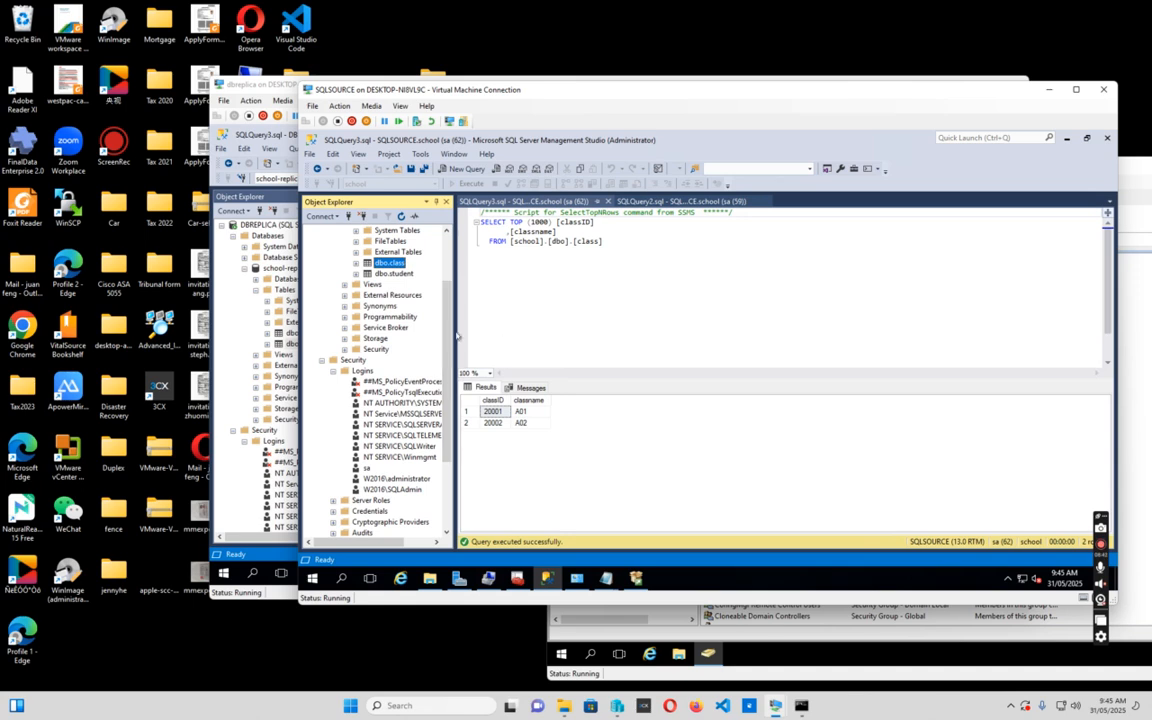
{"action": "left_click_drag", "start_coordinate": [593, 92], "coordinate": [546, 80]}
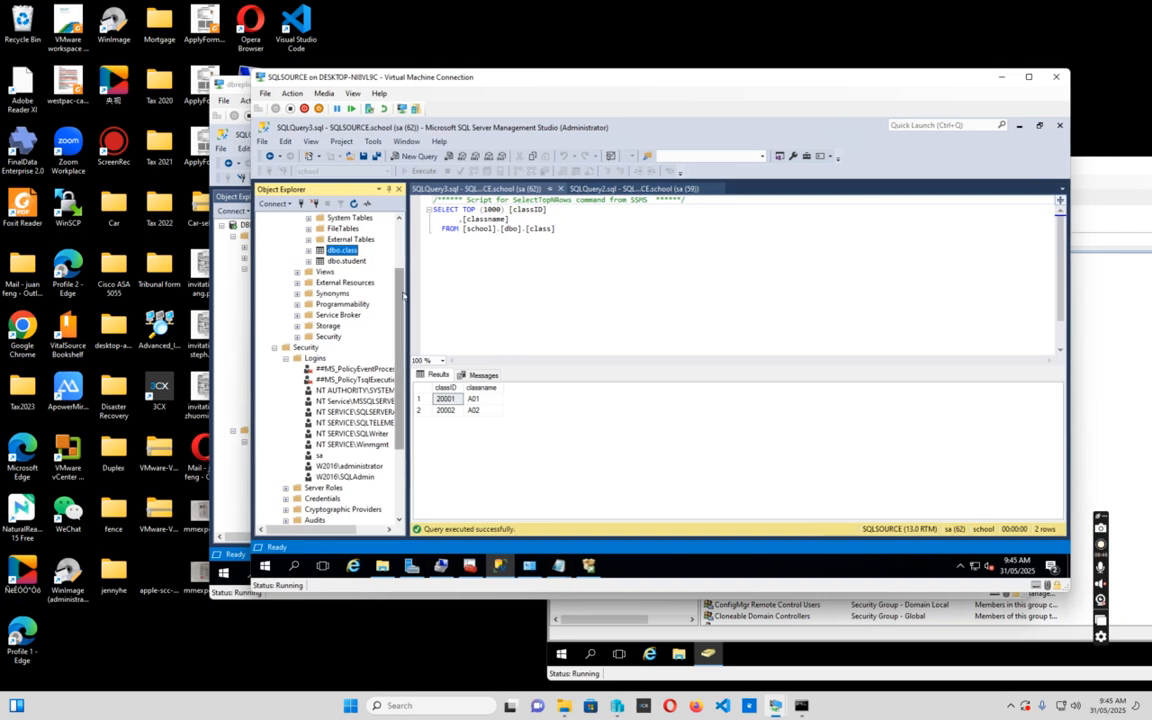
{"action": "left_click_drag", "start_coordinate": [403, 289], "coordinate": [406, 357]}
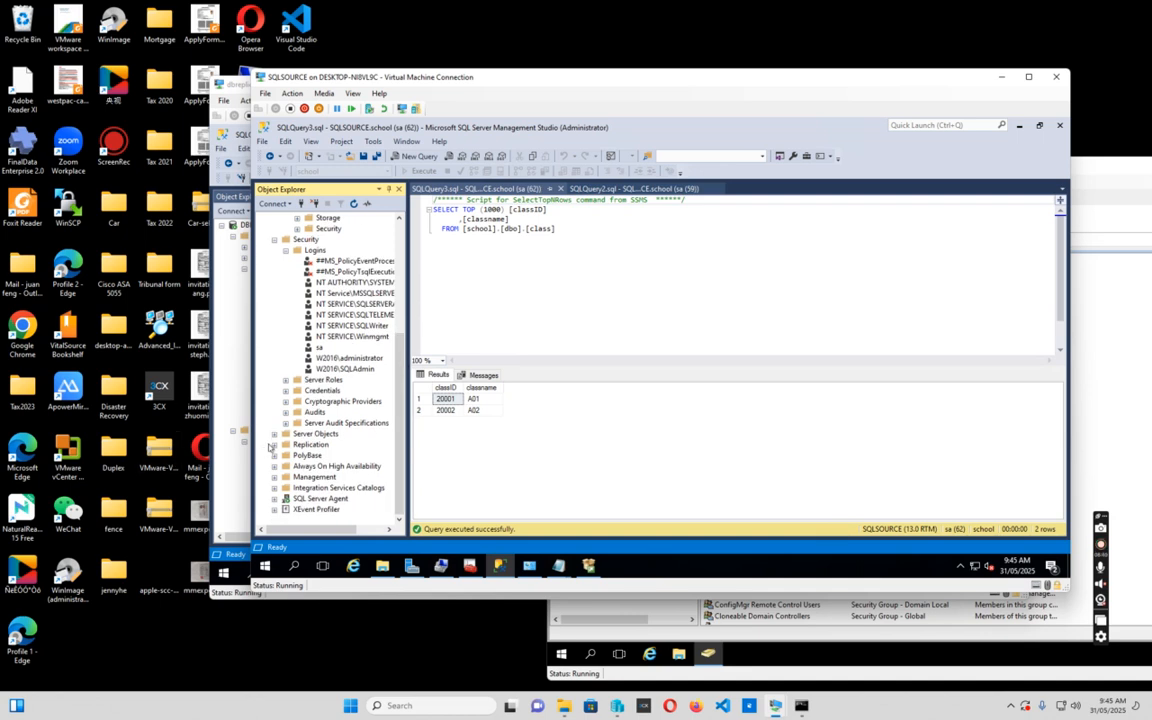
{"action": "left_click", "coordinate": [275, 445]}
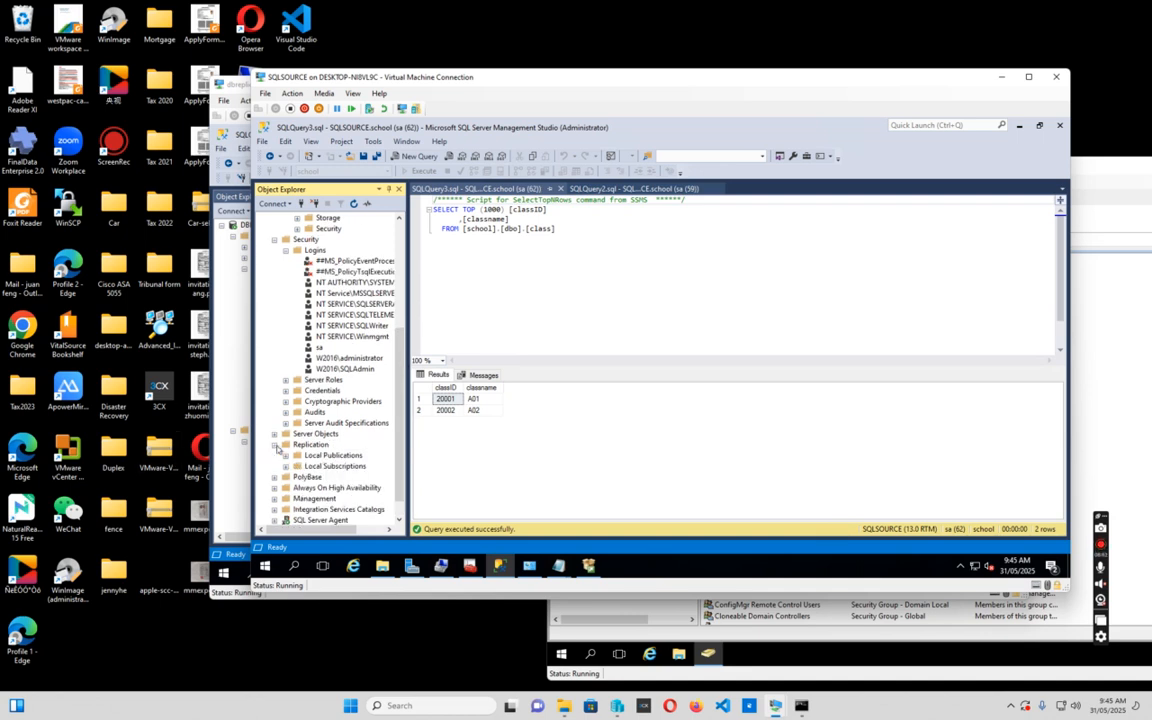
{"action": "left_click", "coordinate": [327, 457]}
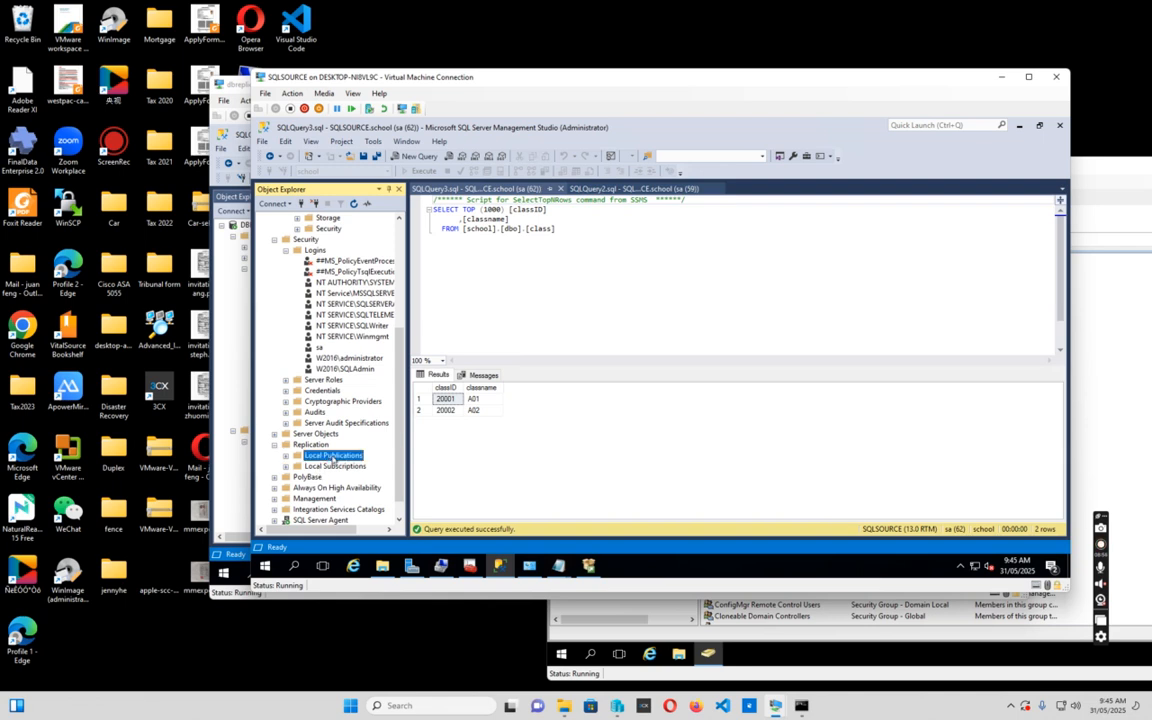
- Start a new publication on SQLSOURCE with SQLSOURCE acting as its own Distributor
{"action": "right_click", "coordinate": [333, 458]}
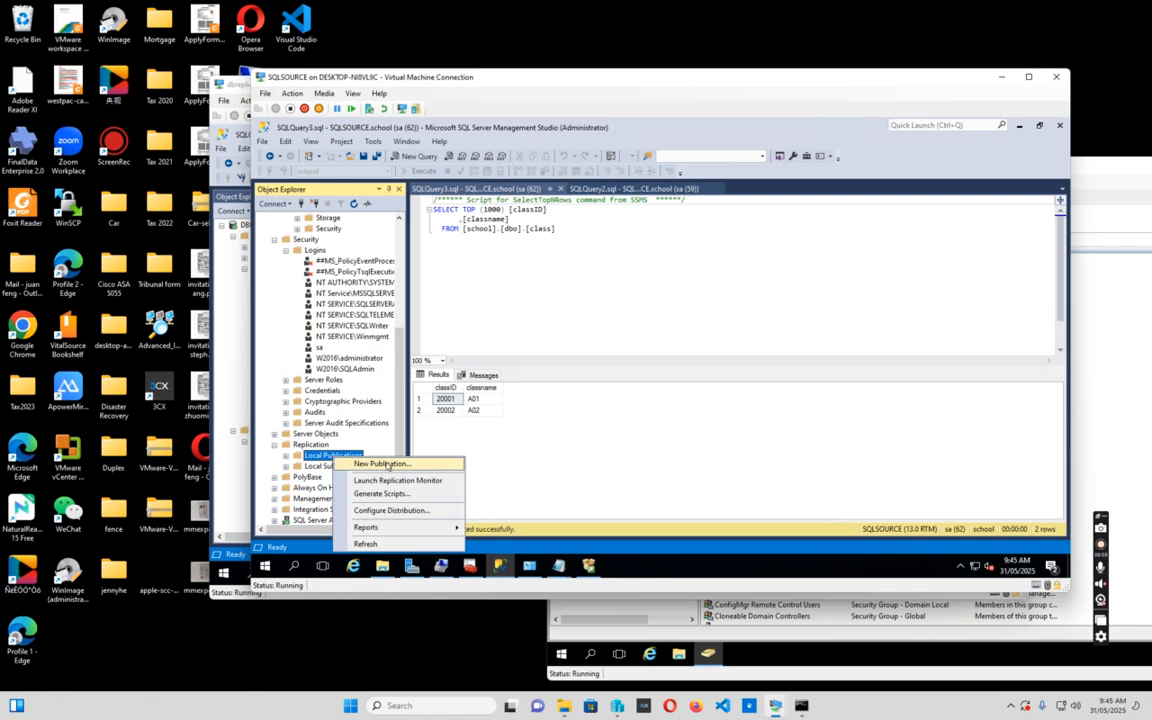
{"action": "left_click", "coordinate": [385, 464]}
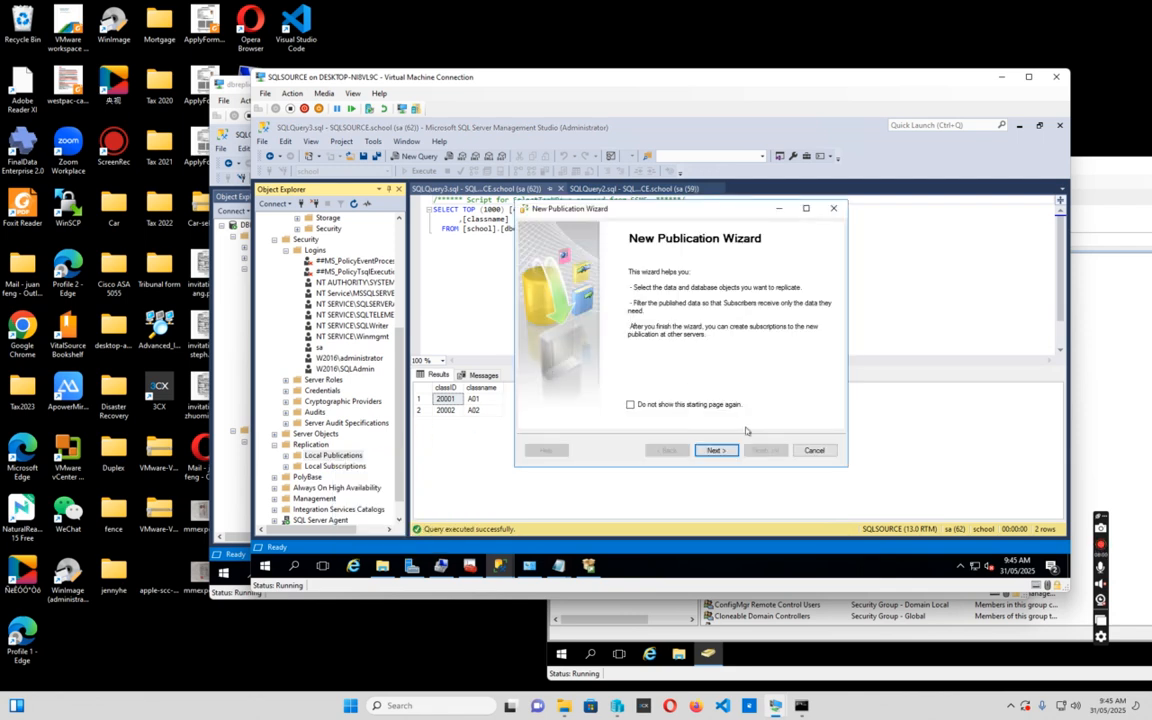
{"action": "left_click", "coordinate": [716, 451]}
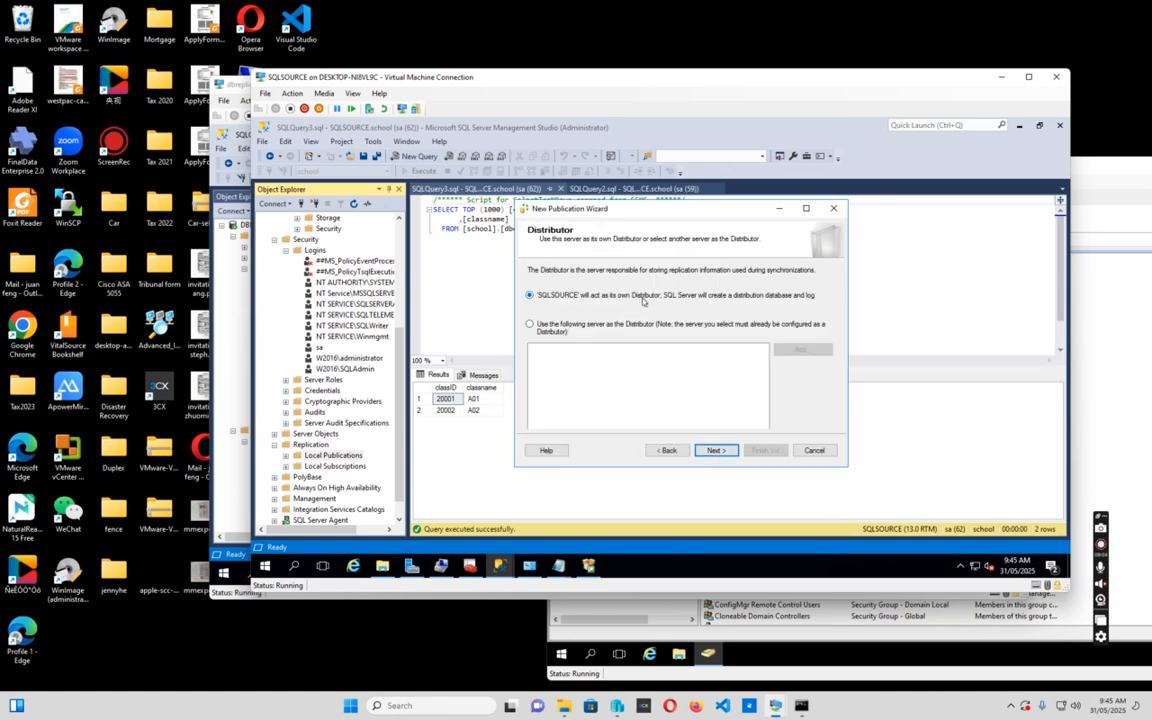
{"action": "left_click", "coordinate": [716, 451]}
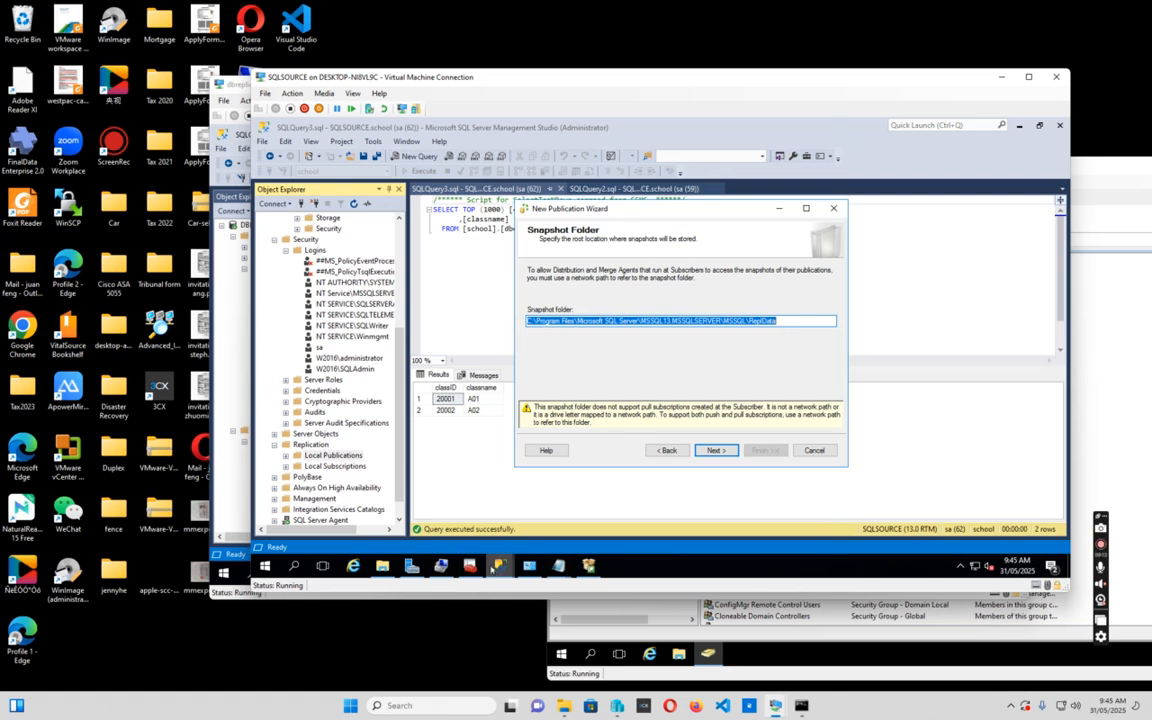
- Switch to File Explorer, open the network share \\sqlsource\SQLDBReplica and copy its path
{"action": "left_click", "coordinate": [382, 566]}
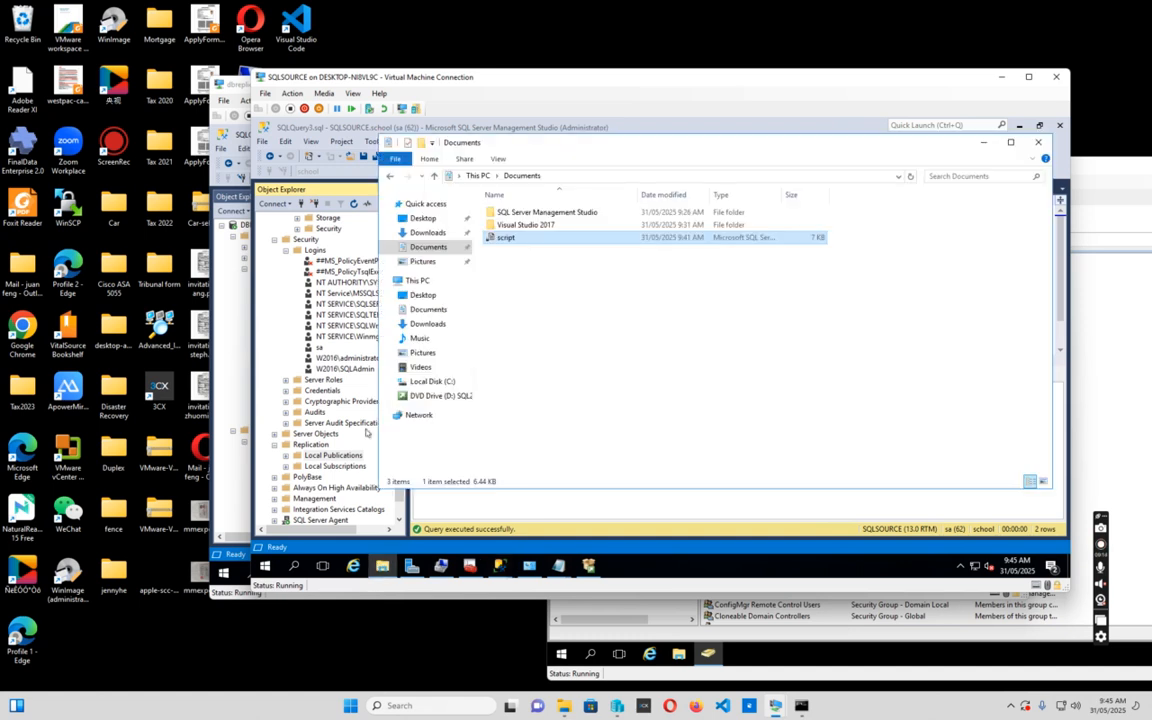
{"action": "left_click", "coordinate": [558, 177]}
{"action": "type", "text": "\\"}
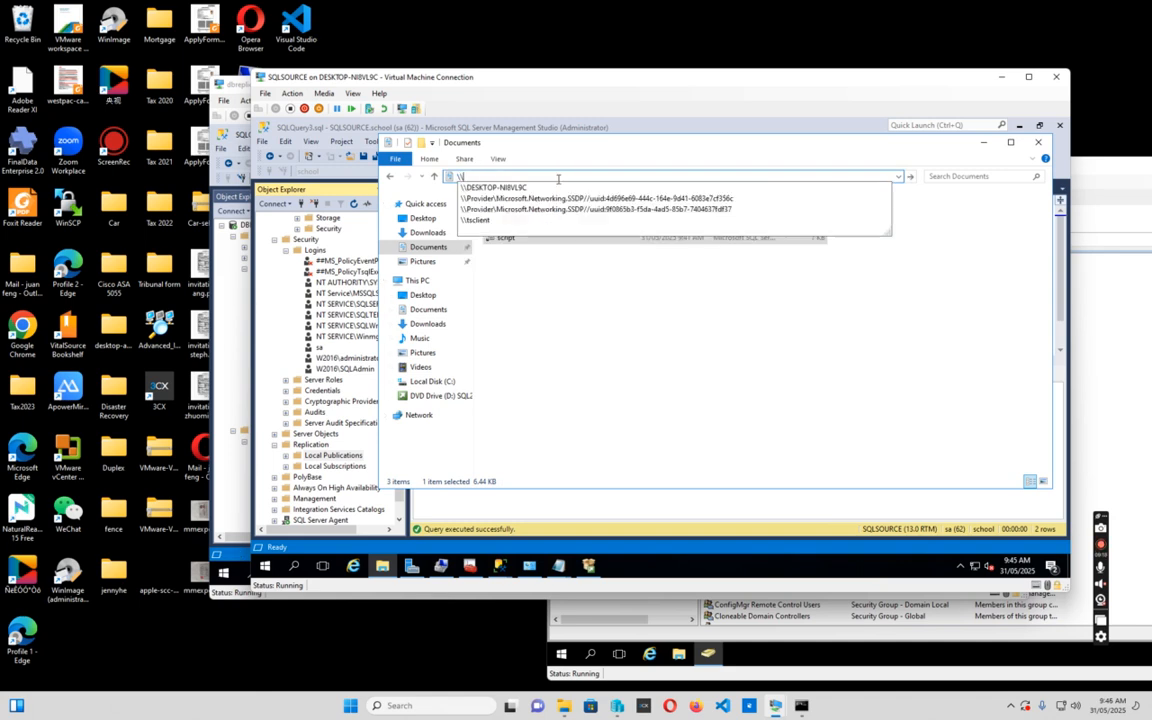
{"action": "type", "text": "sqlsource"}
{"action": "key", "text": "Return"}
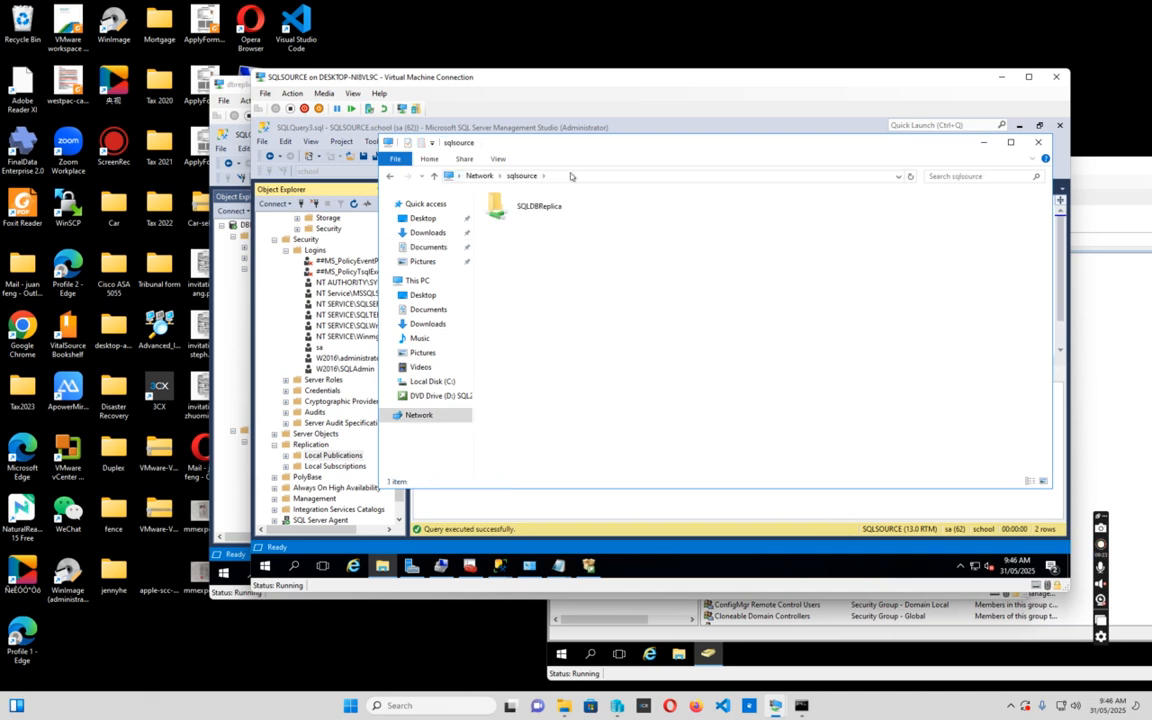
{"action": "double_click", "coordinate": [540, 206]}
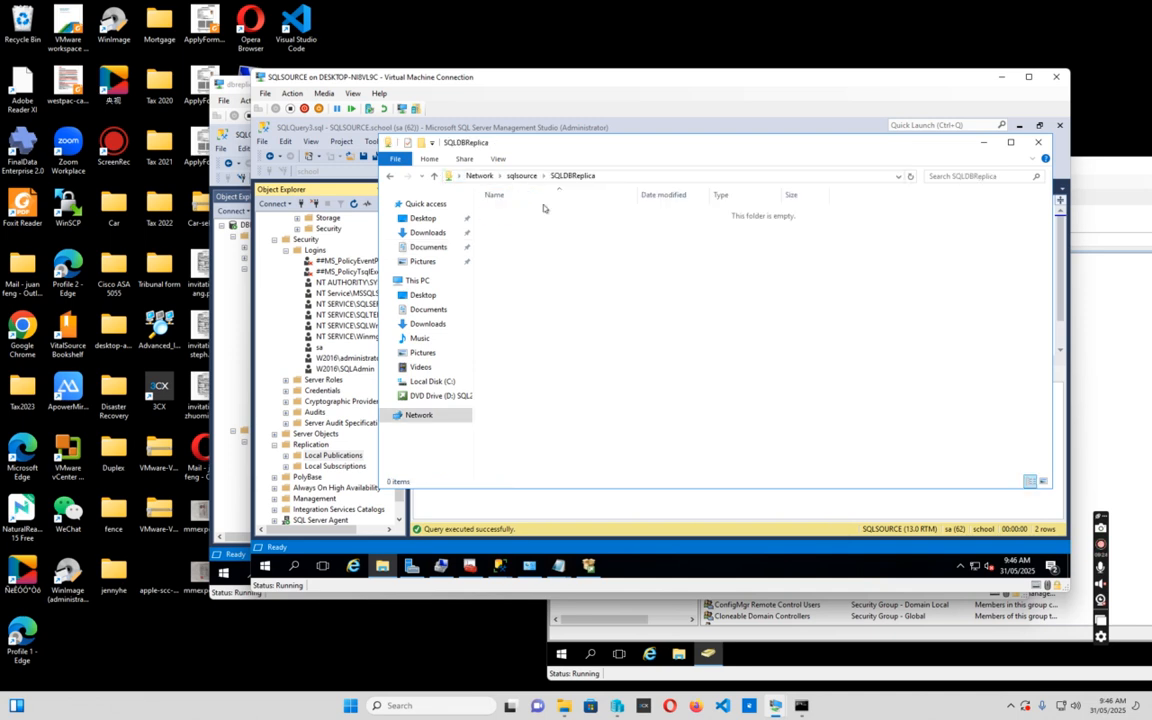
{"action": "left_click", "coordinate": [626, 176]}
{"action": "key", "text": "ctrl+c"}
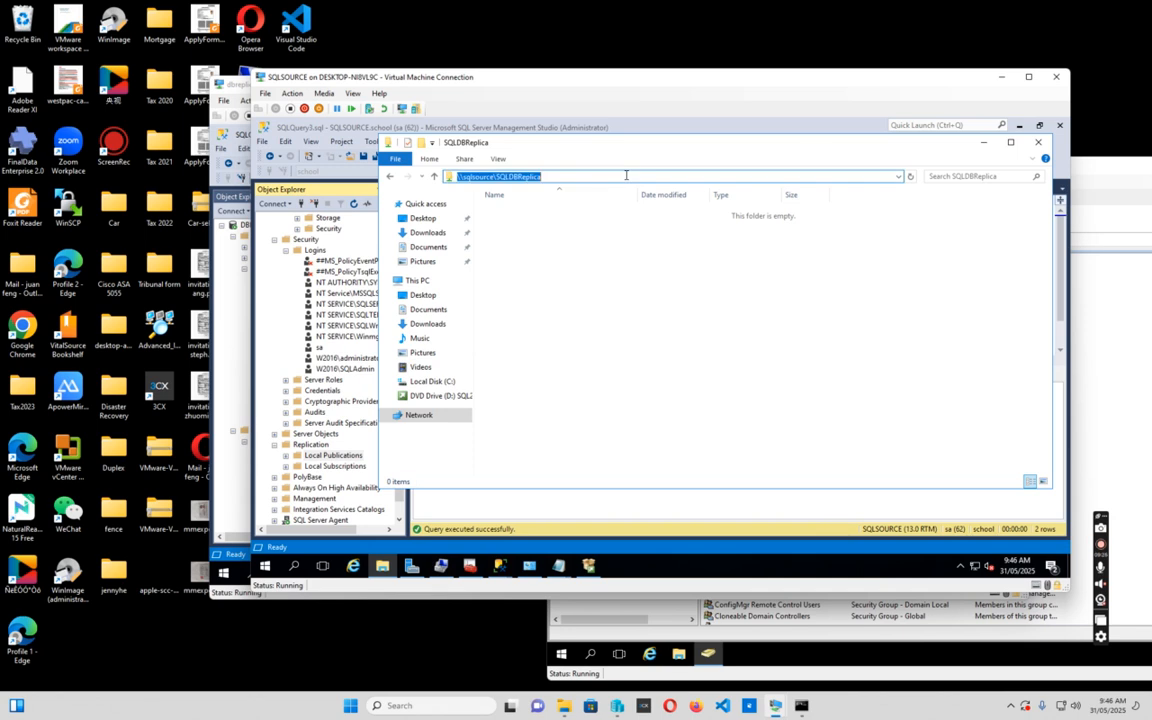
- Return to the New Publication Wizard and set the snapshot folder to \\sqlsource\SQLDBReplica
{"action": "left_click", "coordinate": [984, 143]}
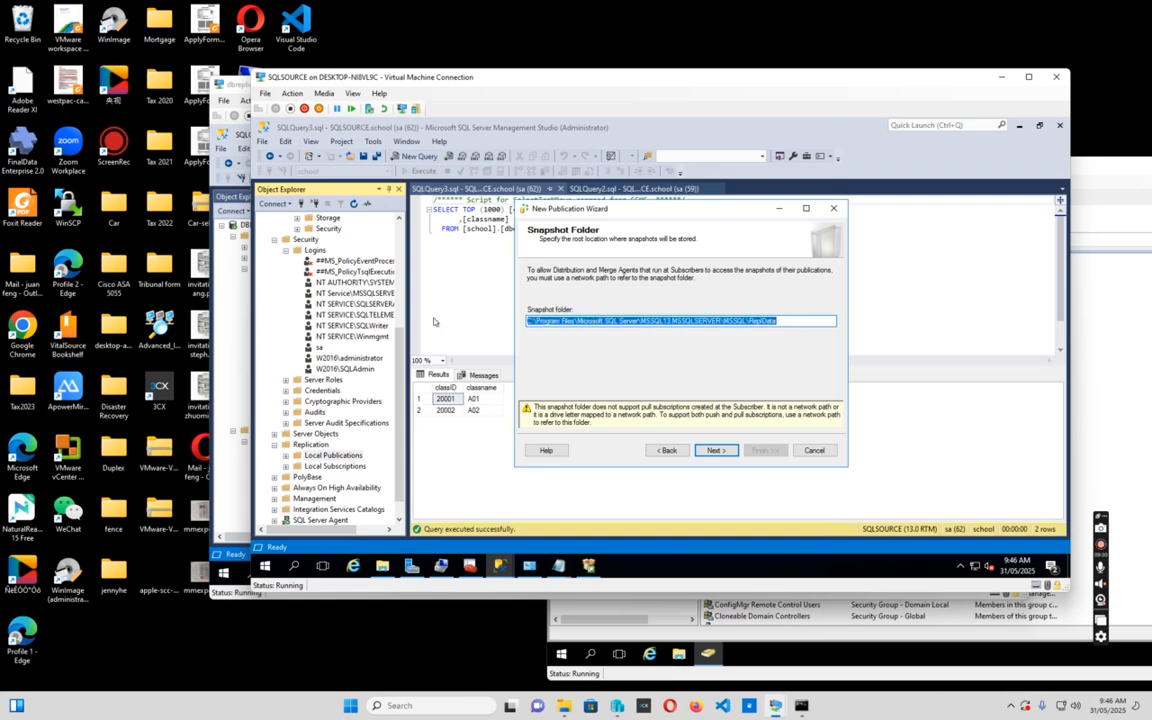
{"action": "key", "text": "ctrl+v"}
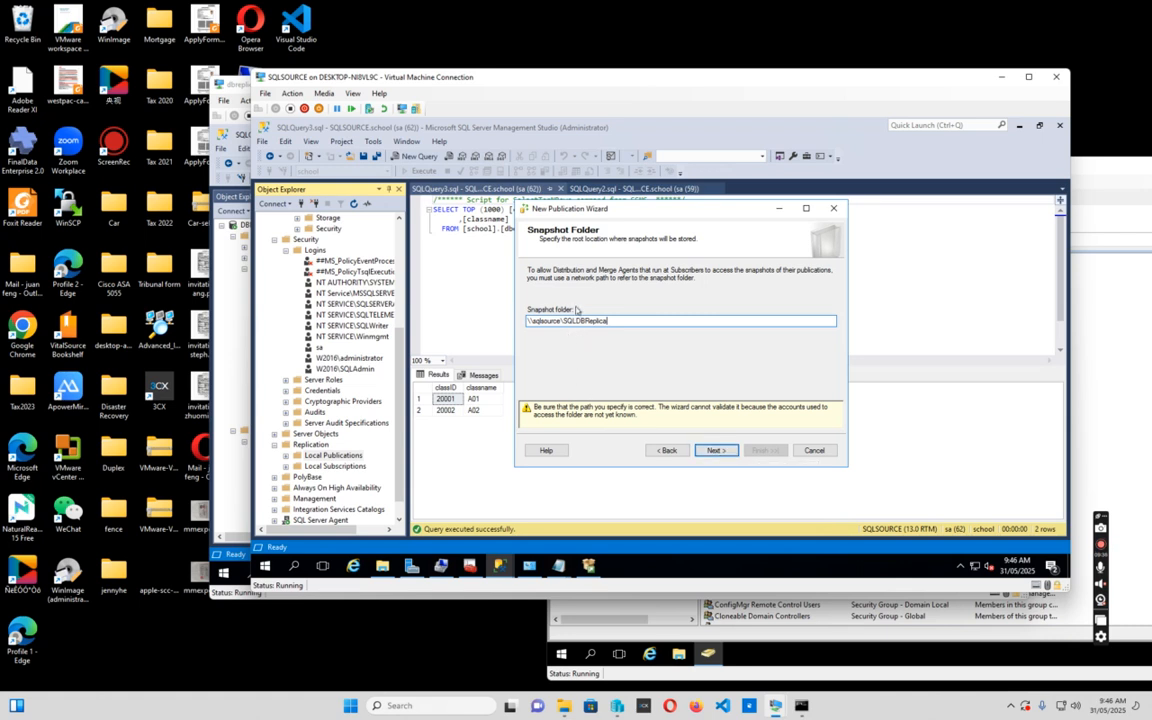
{"action": "left_click", "coordinate": [716, 451]}
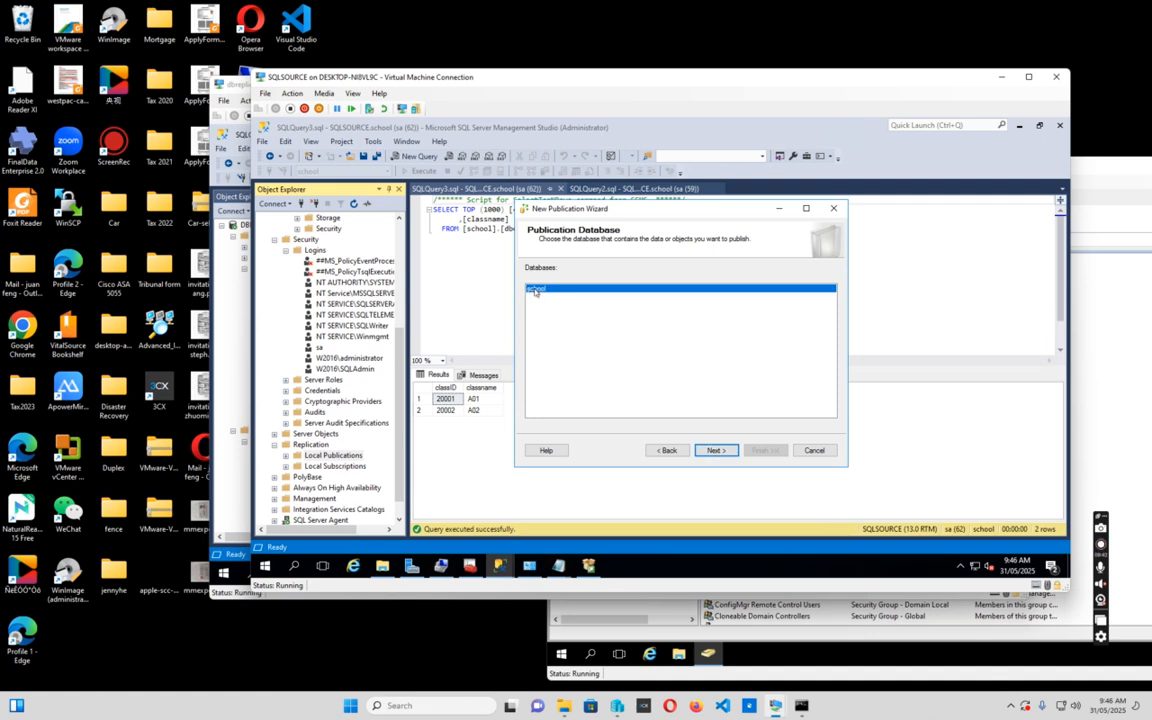
- Choose a snapshot publication of the school database with the class and student tables as articles, without row filters
{"action": "left_click", "coordinate": [717, 451]}
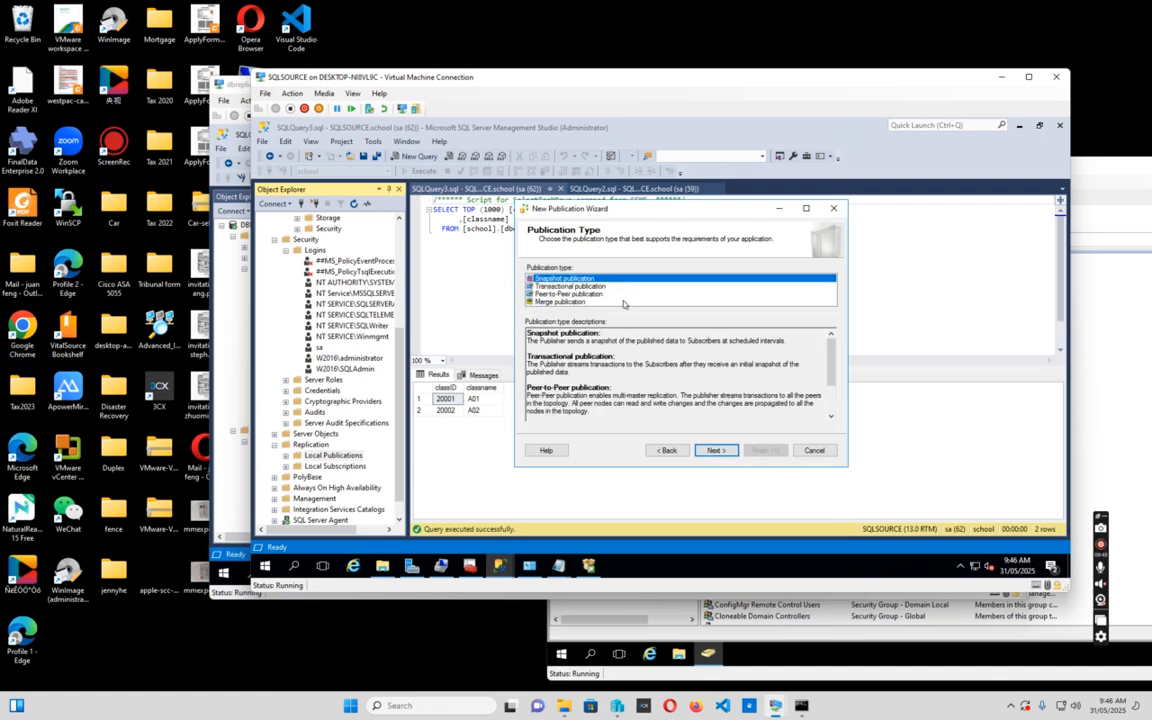
{"action": "left_click", "coordinate": [716, 451]}
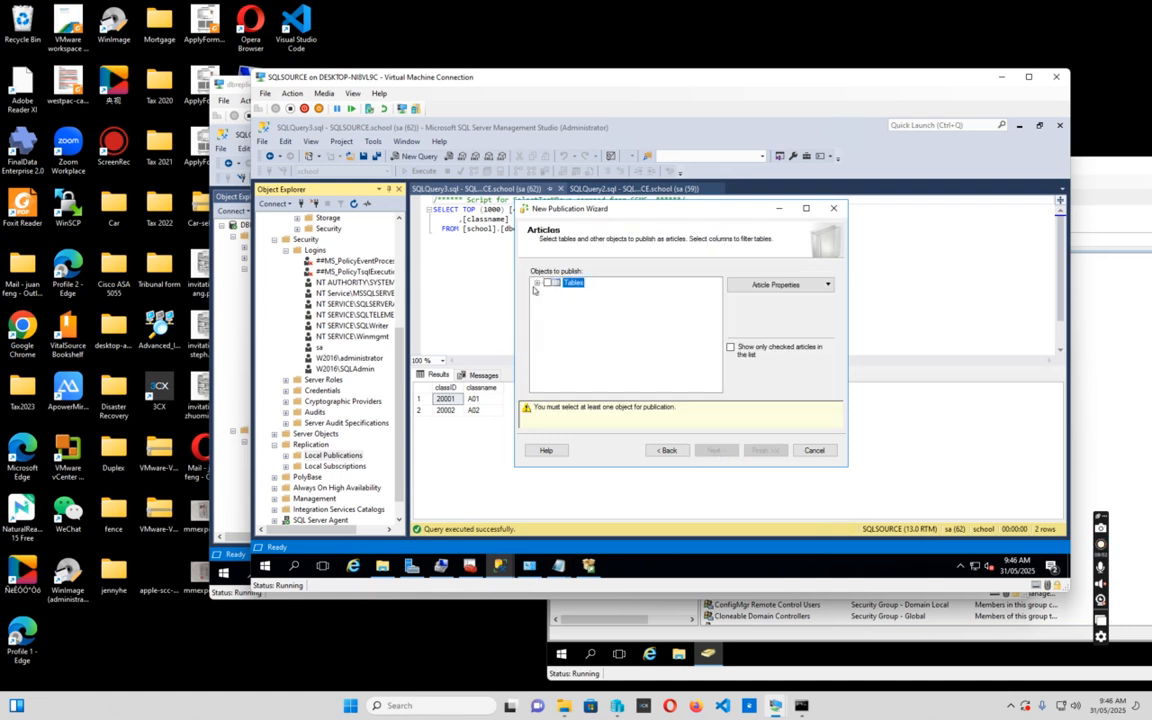
{"action": "left_click", "coordinate": [537, 283]}
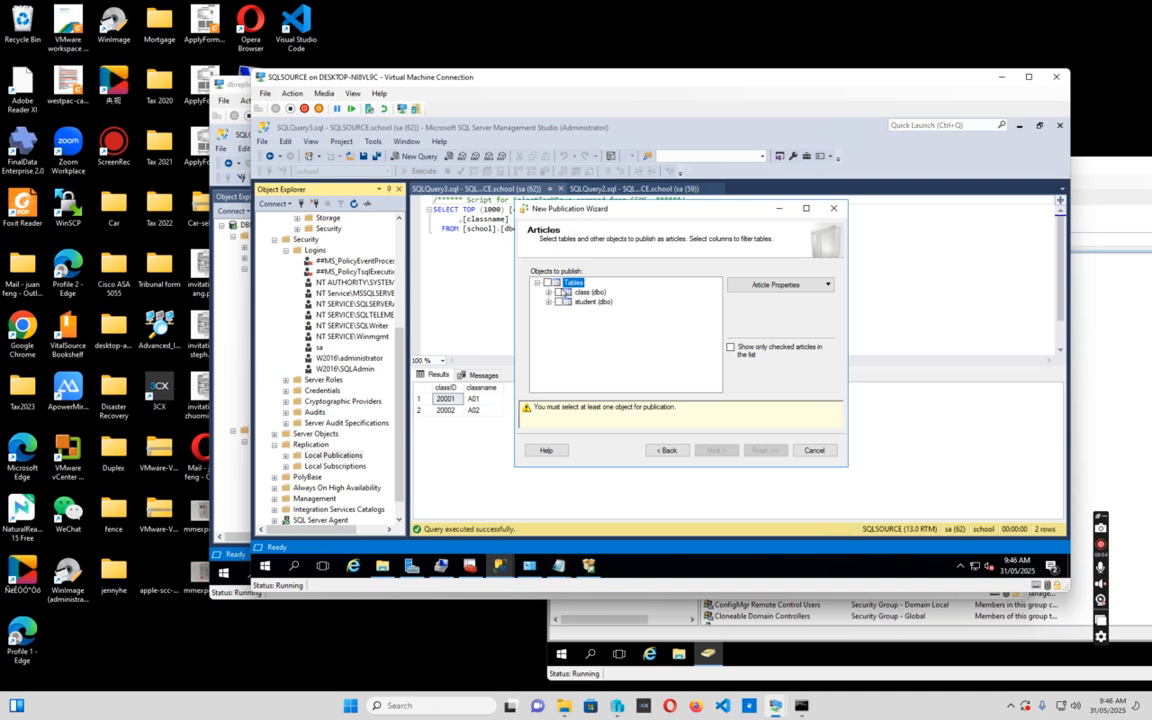
{"action": "left_click", "coordinate": [549, 283]}
{"action": "left_click", "coordinate": [595, 302]}
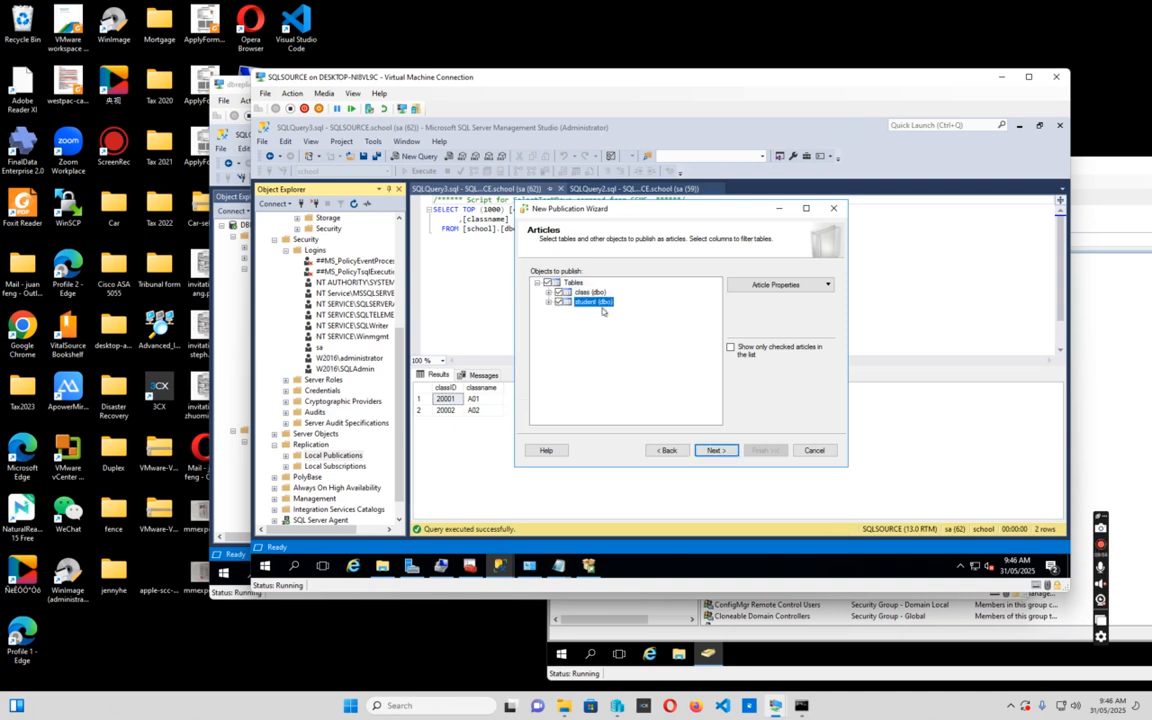
{"action": "left_click", "coordinate": [716, 451]}
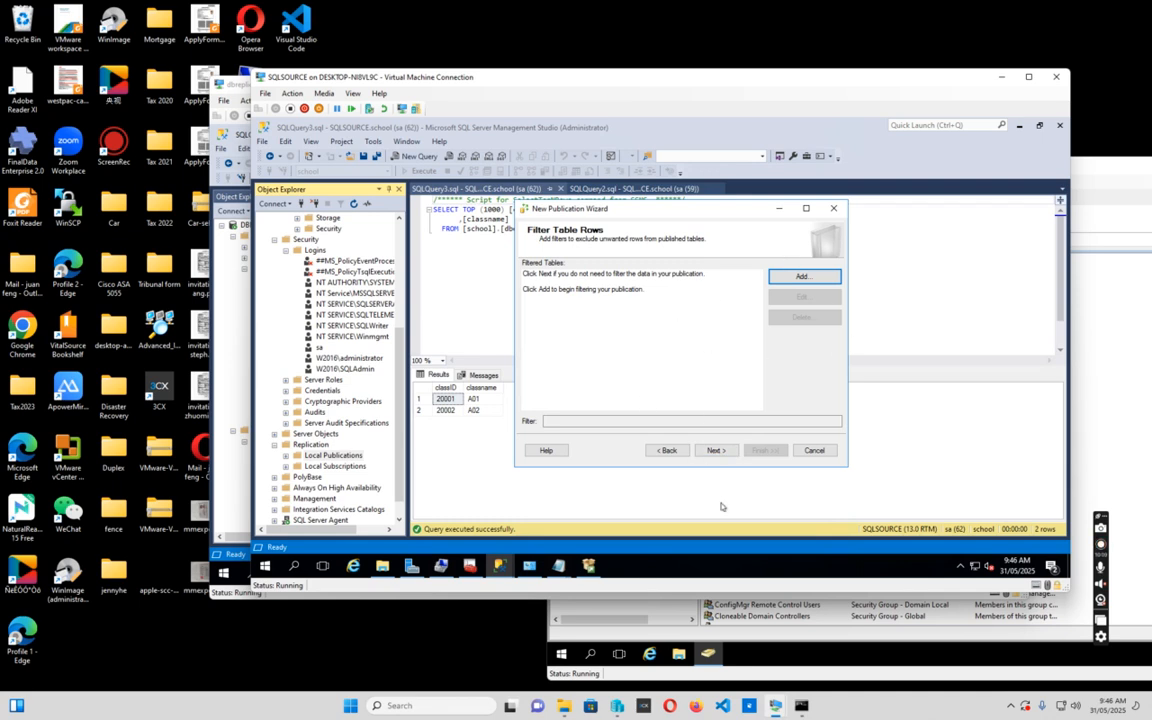
{"action": "left_click", "coordinate": [714, 450]}
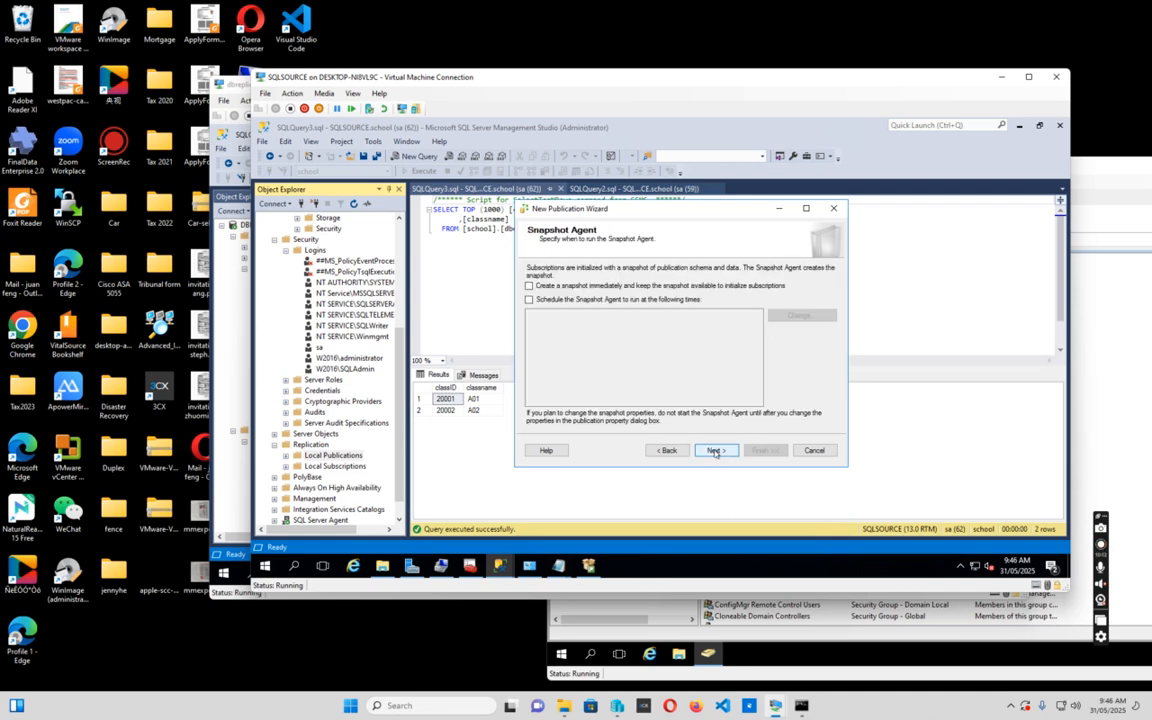
- Have the Snapshot Agent create a snapshot immediately and run on the default hourly schedule
{"action": "left_click", "coordinate": [529, 286]}
{"action": "left_click", "coordinate": [529, 300]}
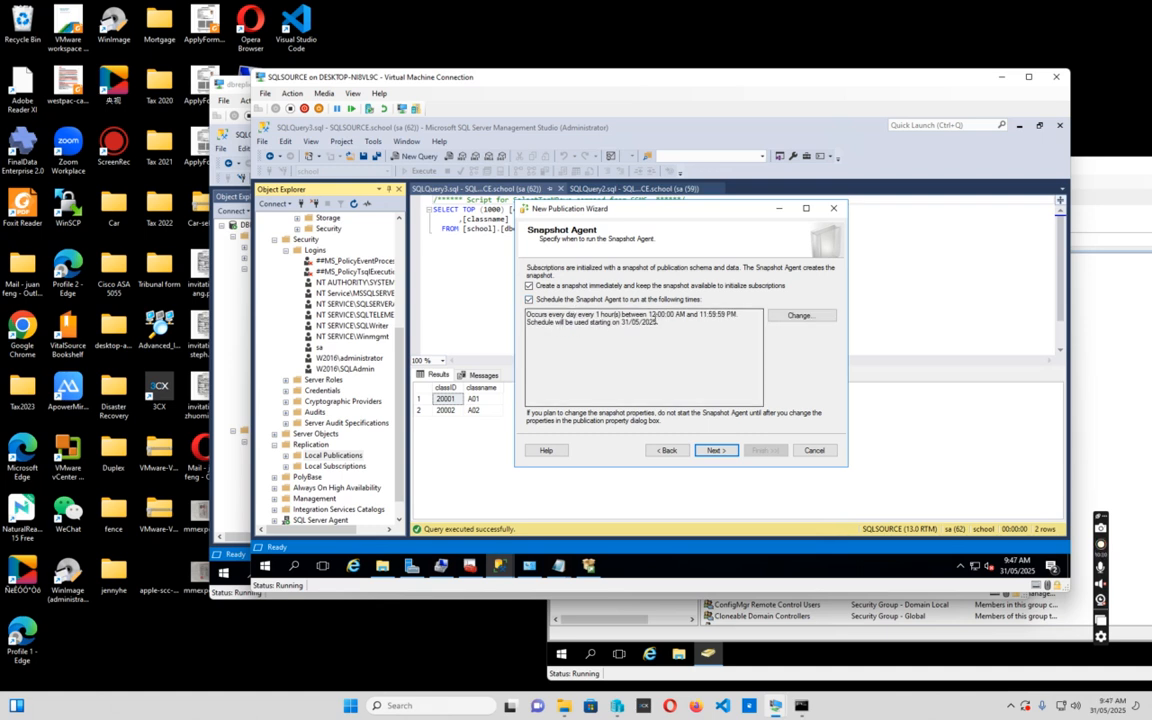
{"action": "left_click", "coordinate": [722, 450]}
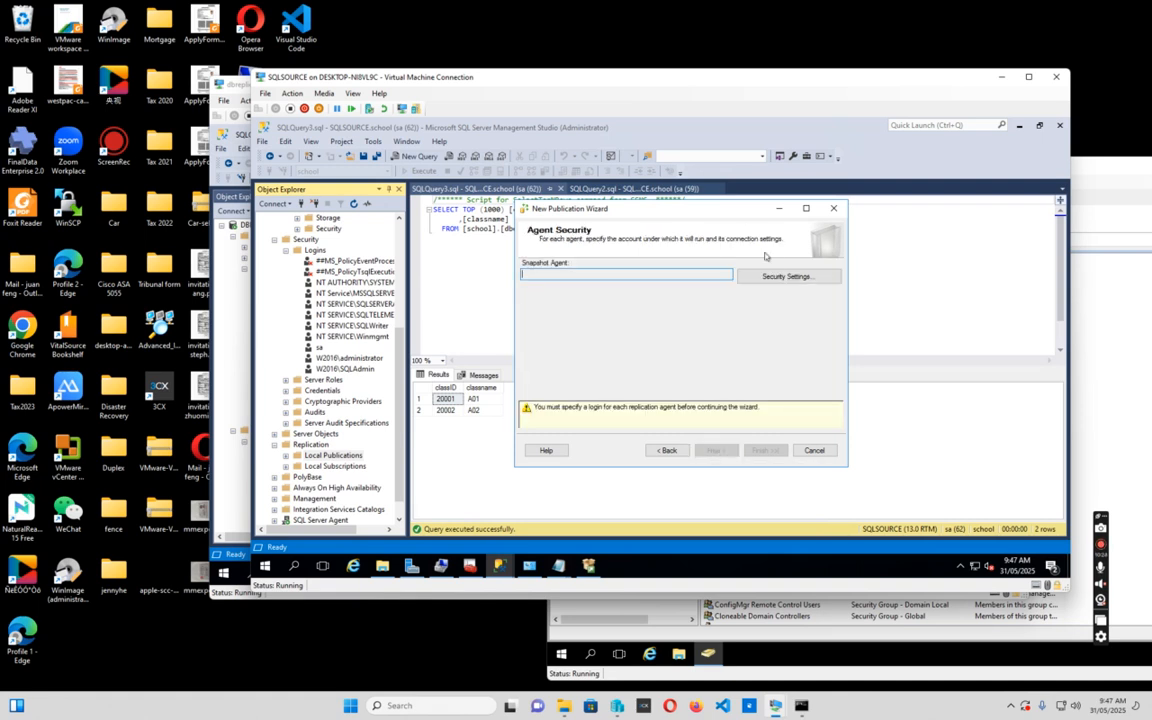
- Set the Snapshot Agent to run under the Windows account w2016\sqladmin, entering and confirming the account password
{"action": "left_click", "coordinate": [789, 278]}
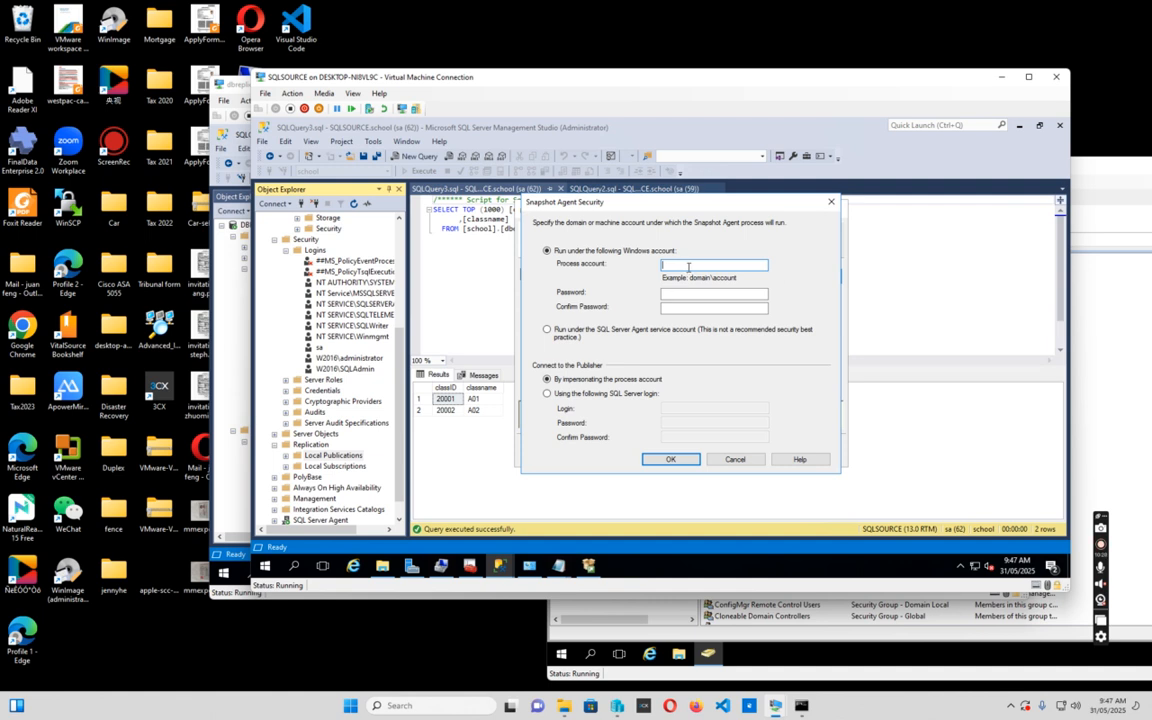
{"action": "type", "text": "w2016\\sqladmin"}
{"action": "left_click", "coordinate": [675, 294]}
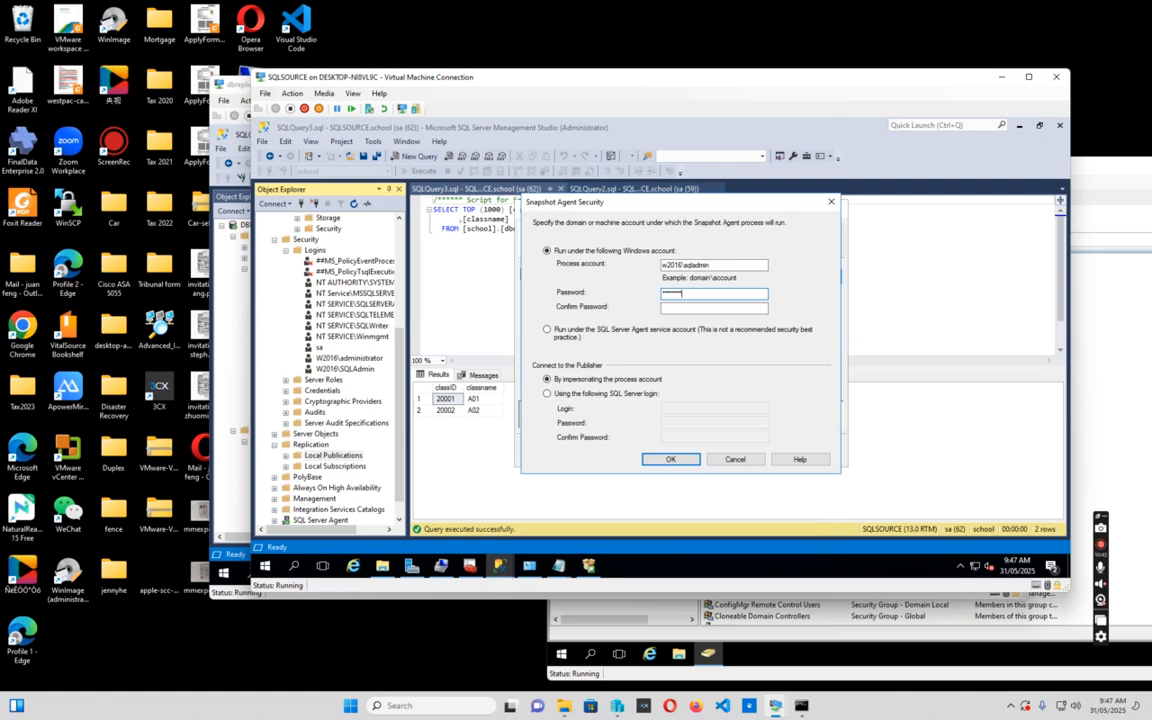
{"action": "key", "text": "Tab"}
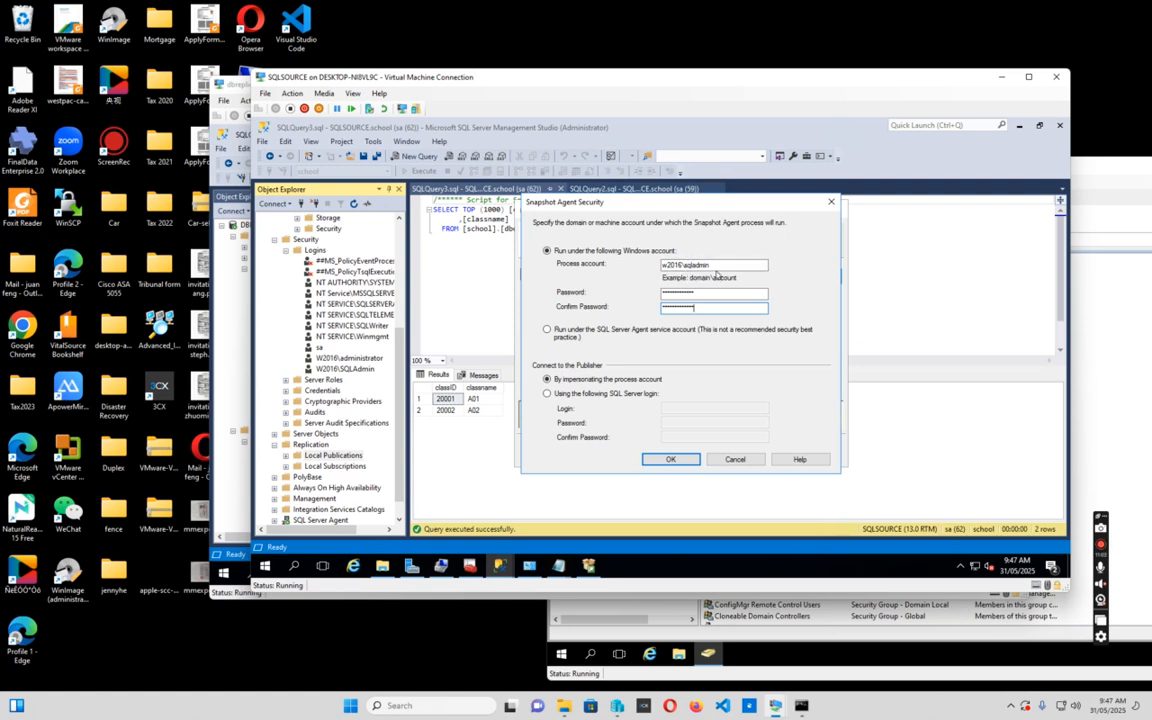
{"action": "left_click", "coordinate": [669, 460]}
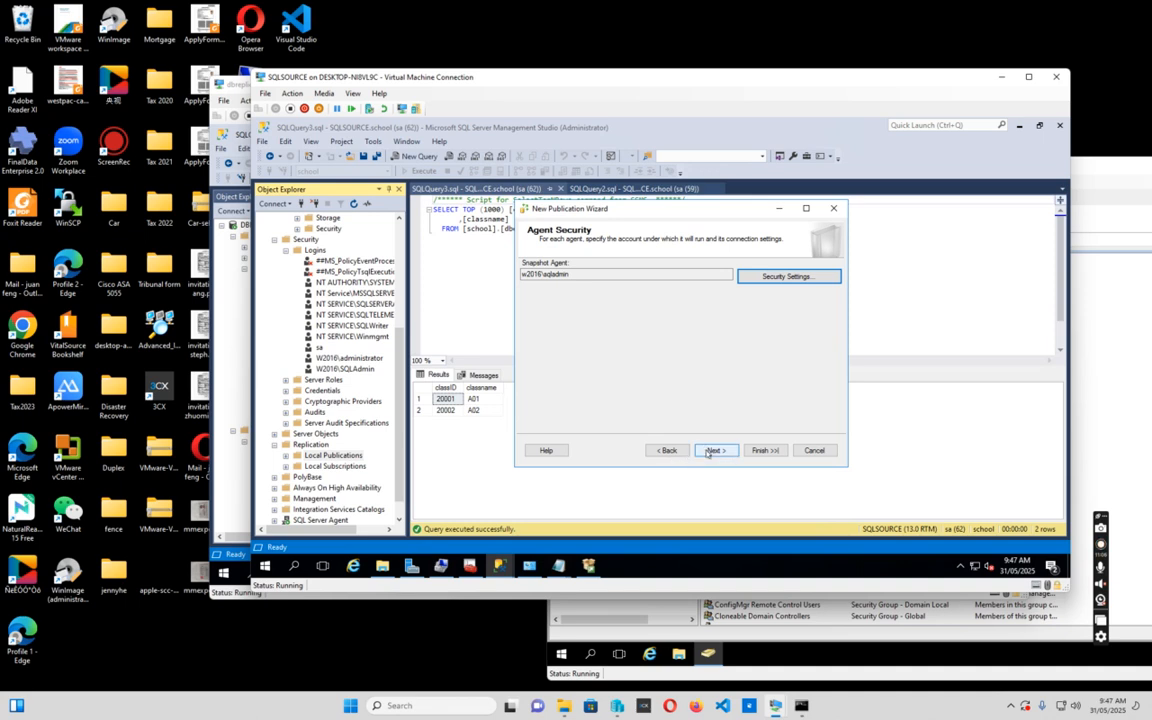
{"action": "left_click", "coordinate": [711, 451]}
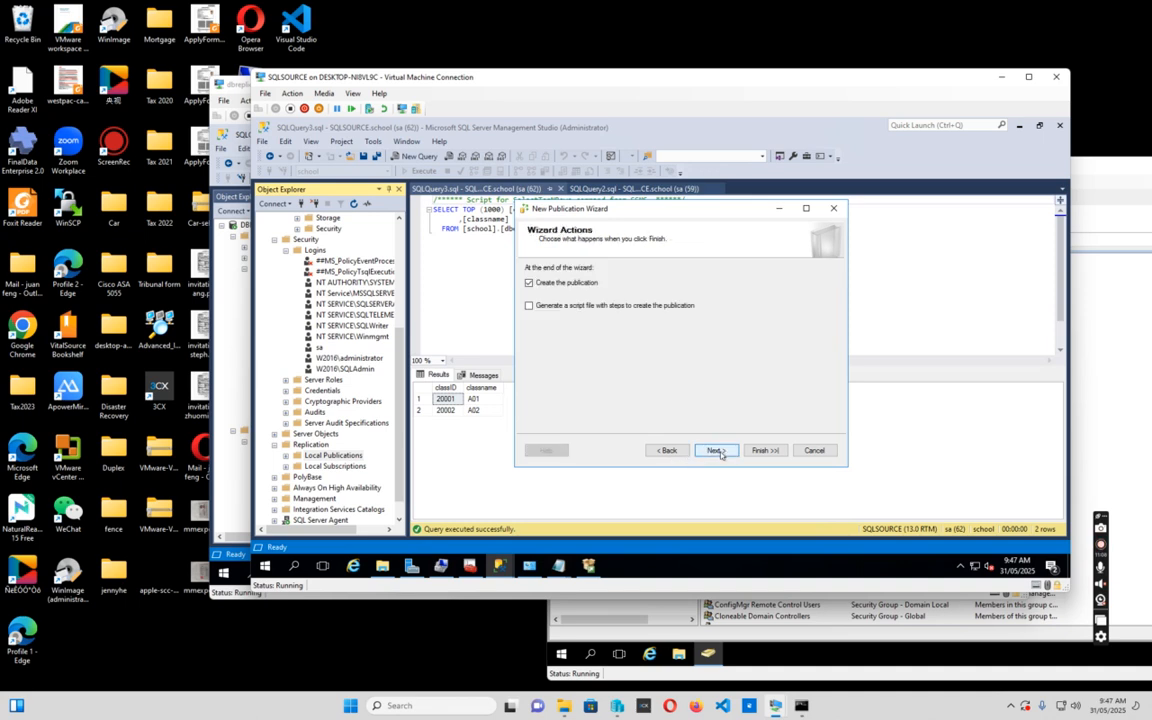
- Create the publication with the name "publish school database" and select it under Local Publications
{"action": "left_click", "coordinate": [722, 452]}
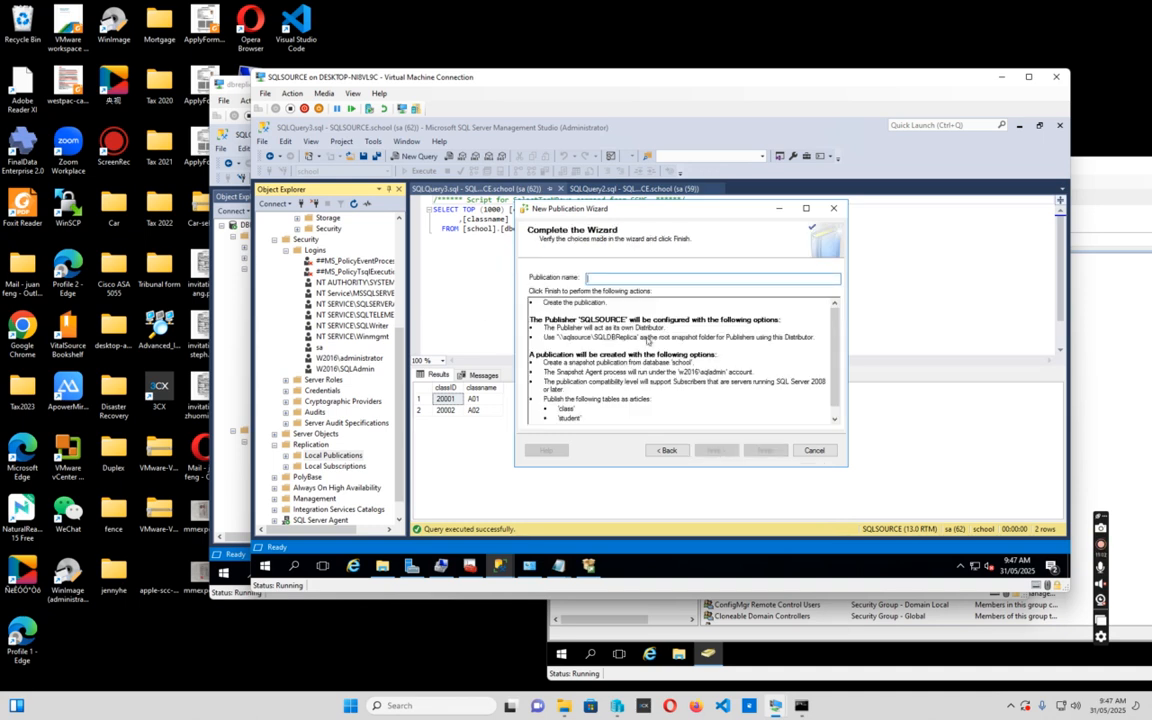
{"action": "type", "text": "publish school database"}
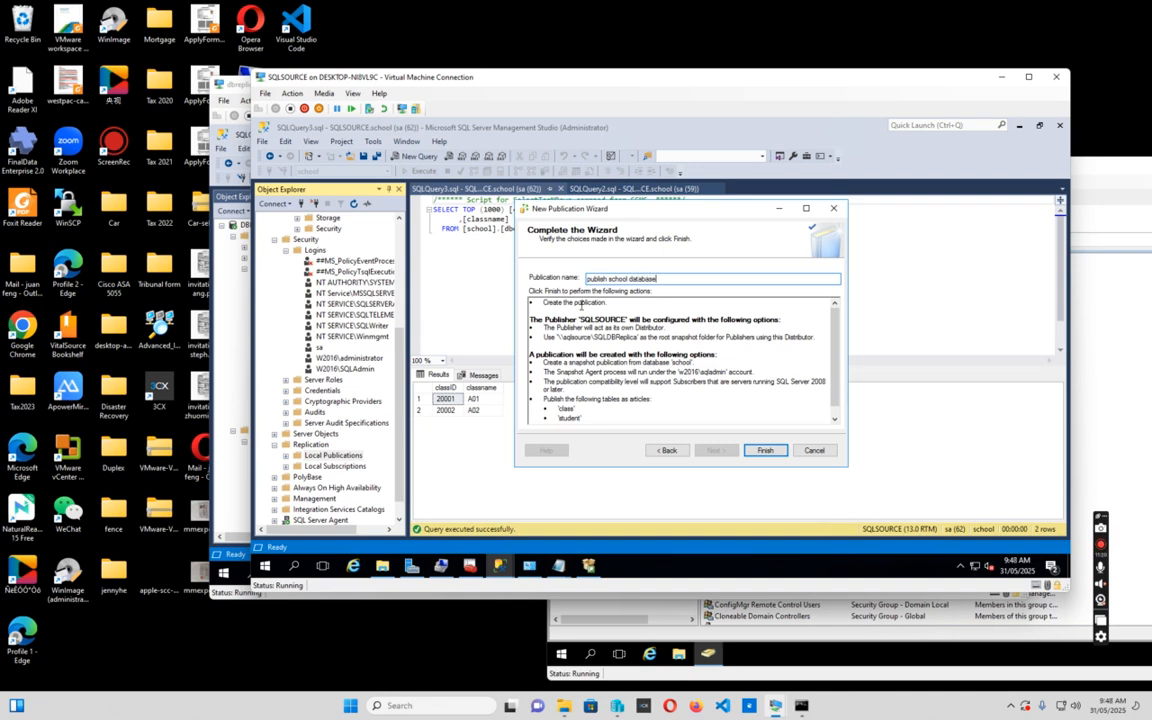
{"action": "left_click", "coordinate": [763, 450]}
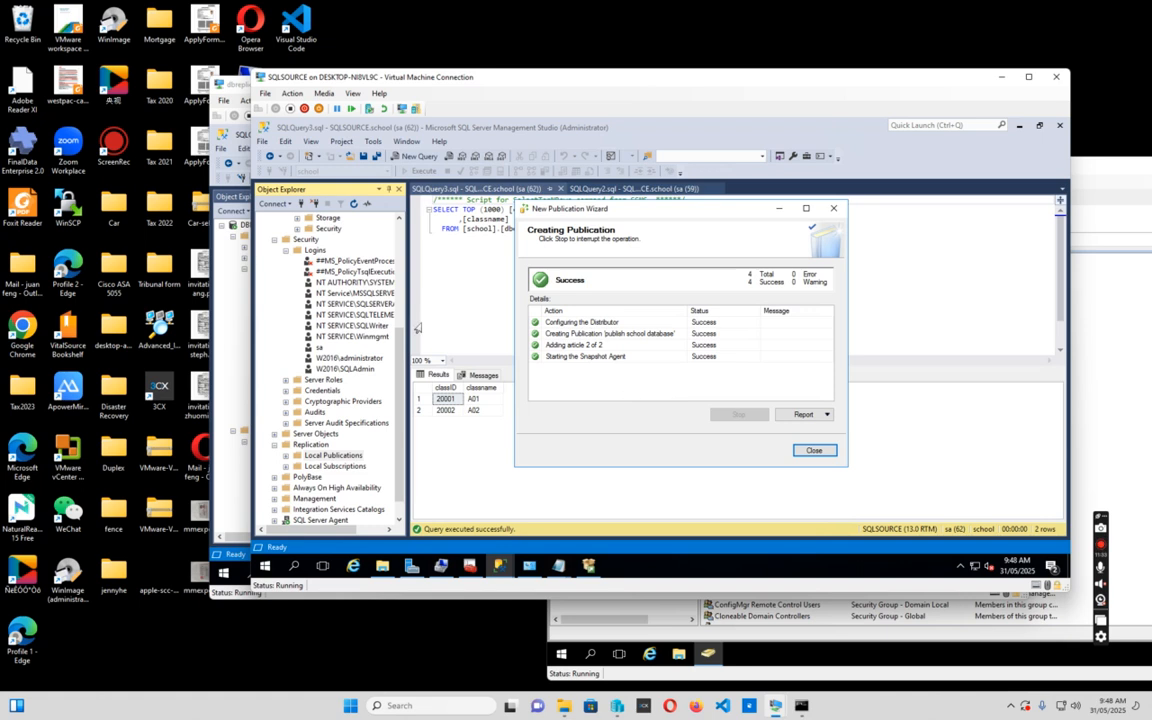
{"action": "left_click", "coordinate": [814, 451]}
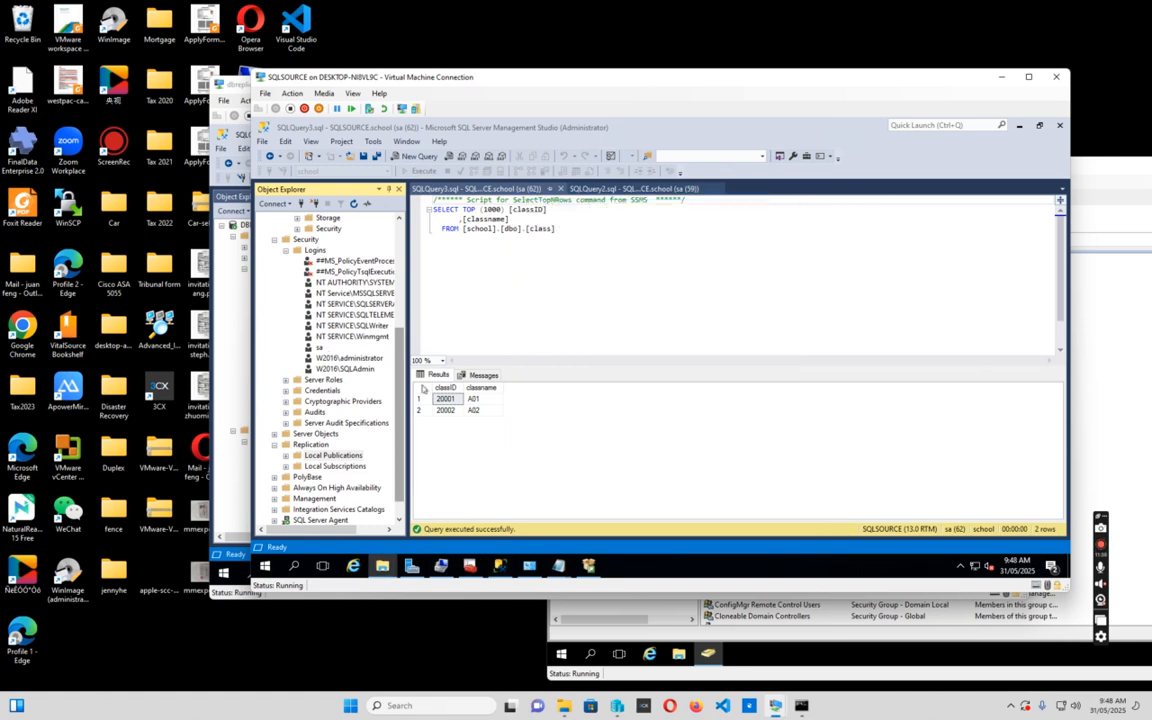
{"action": "left_click", "coordinate": [286, 456]}
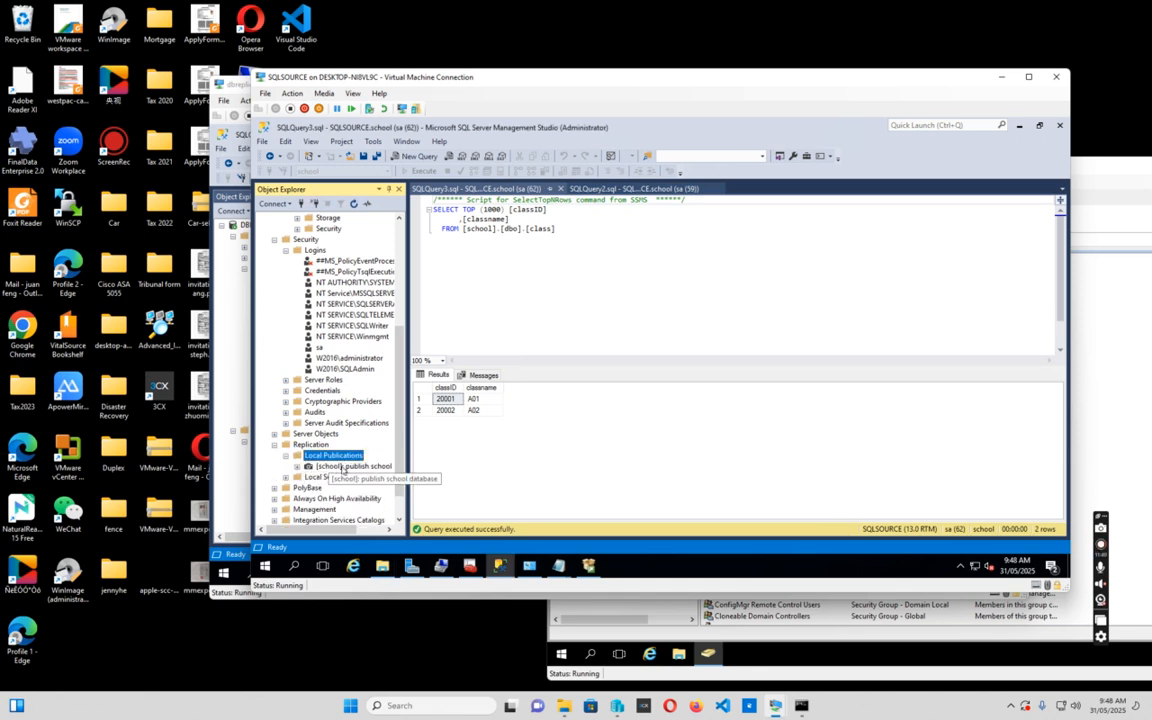
{"action": "left_click", "coordinate": [335, 466]}
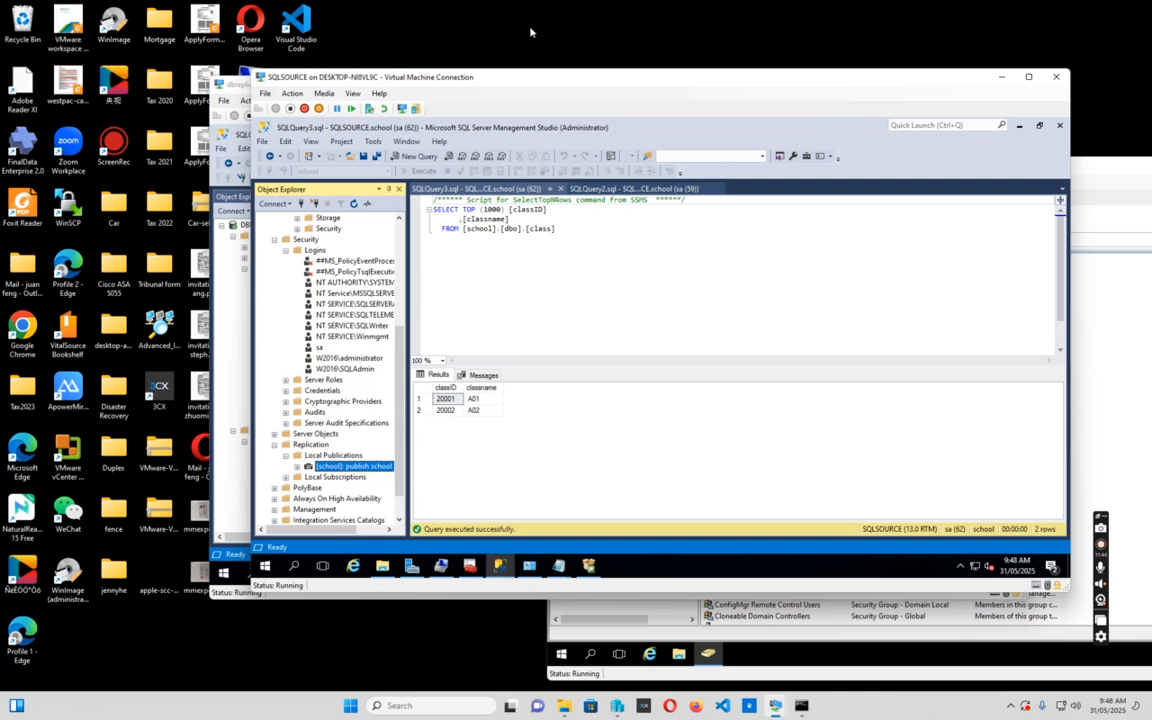
- Move the SQLSOURCE window aside and switch to the dbreplica virtual machine, returning to the school-replica database in Object Explorer
{"action": "left_click_drag", "start_coordinate": [502, 78], "coordinate": [685, 176]}
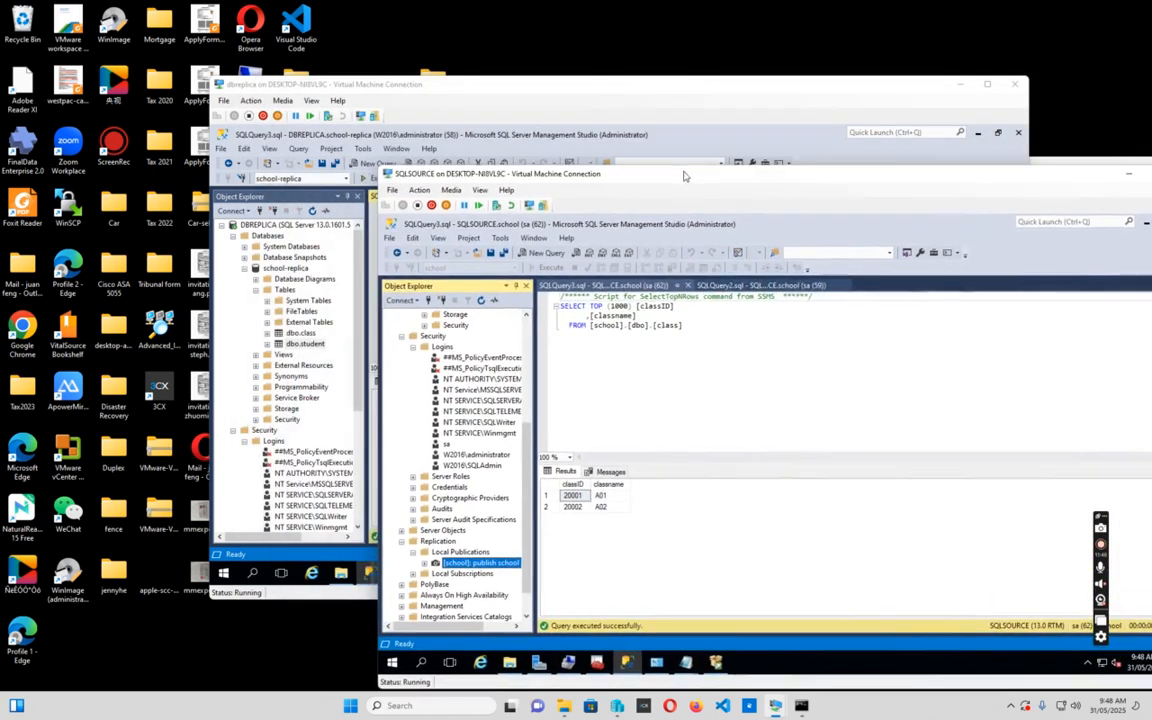
{"action": "left_click", "coordinate": [475, 87]}
{"action": "left_click_drag", "start_coordinate": [360, 287], "coordinate": [364, 392]}
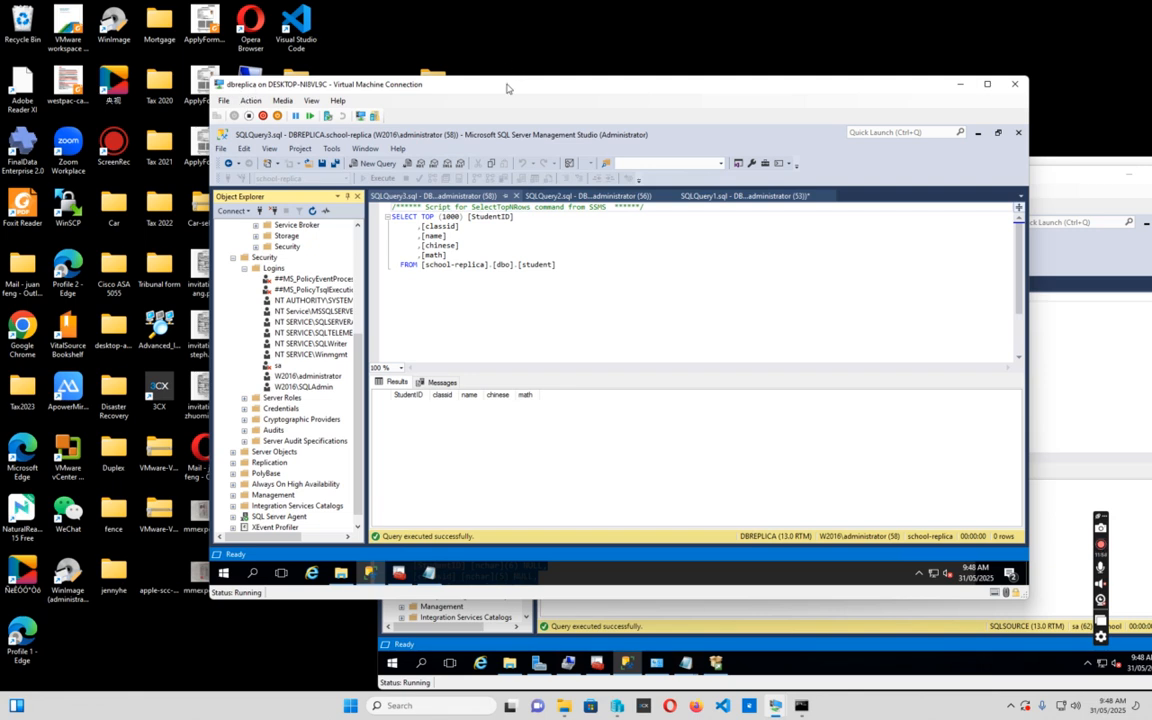
{"action": "left_click_drag", "start_coordinate": [459, 80], "coordinate": [455, 46]}
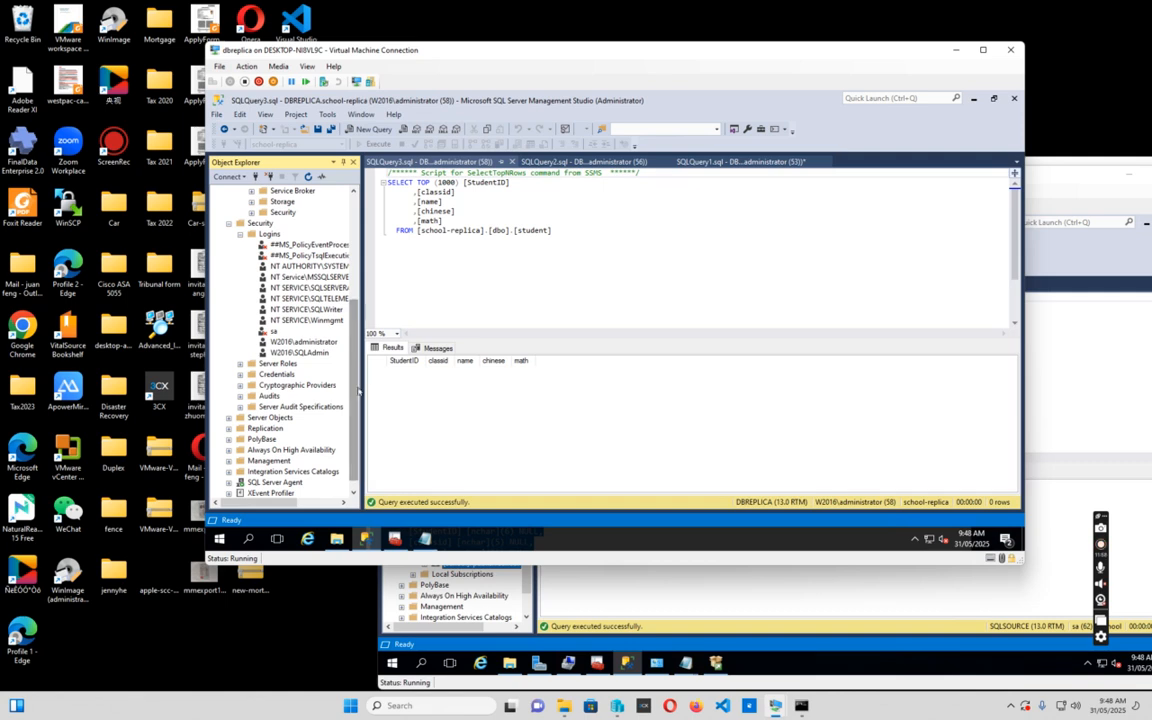
{"action": "scroll", "coordinate": [358, 385], "scroll_direction": "up", "scroll_amount": 5}
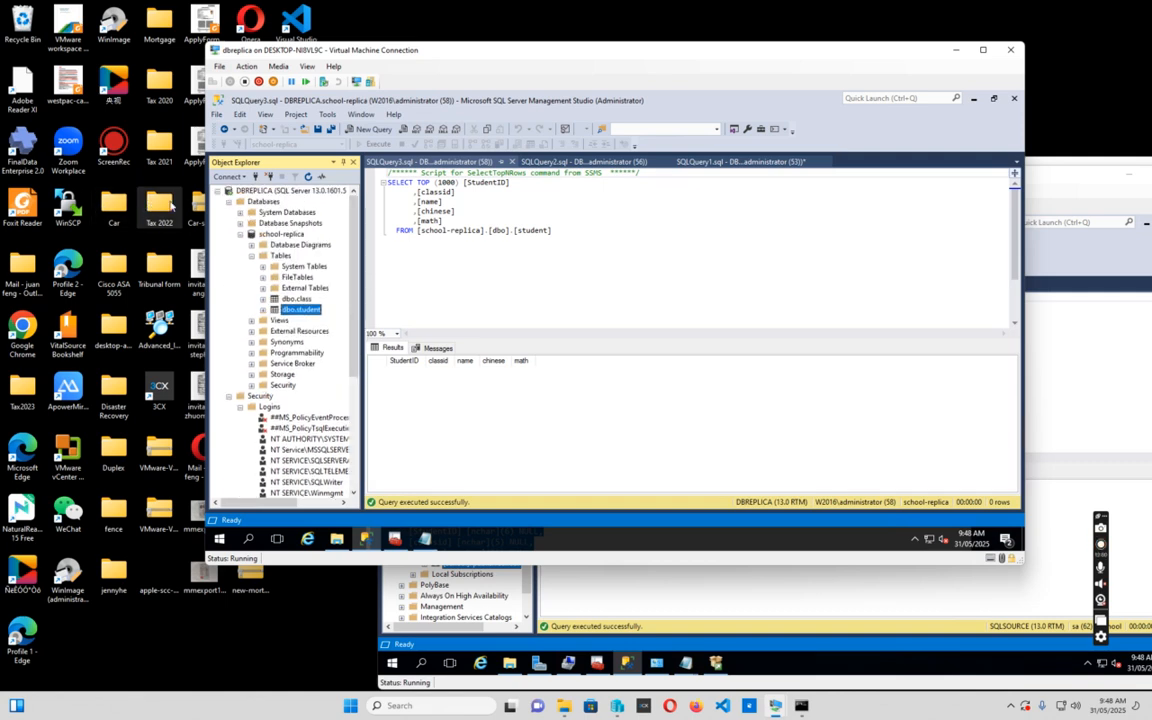
- Start a new subscription from Local Subscriptions under Replication on DBREPLICA, proceeding to the publication choice
{"action": "left_click", "coordinate": [229, 202]}
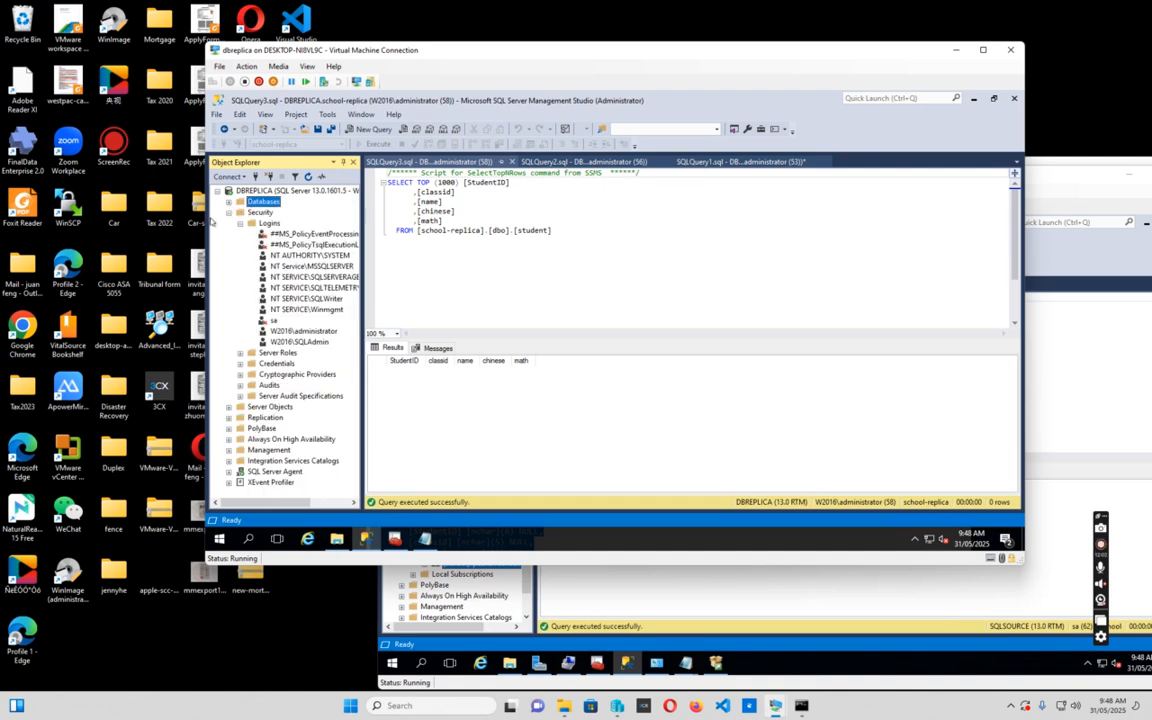
{"action": "left_click", "coordinate": [229, 213]}
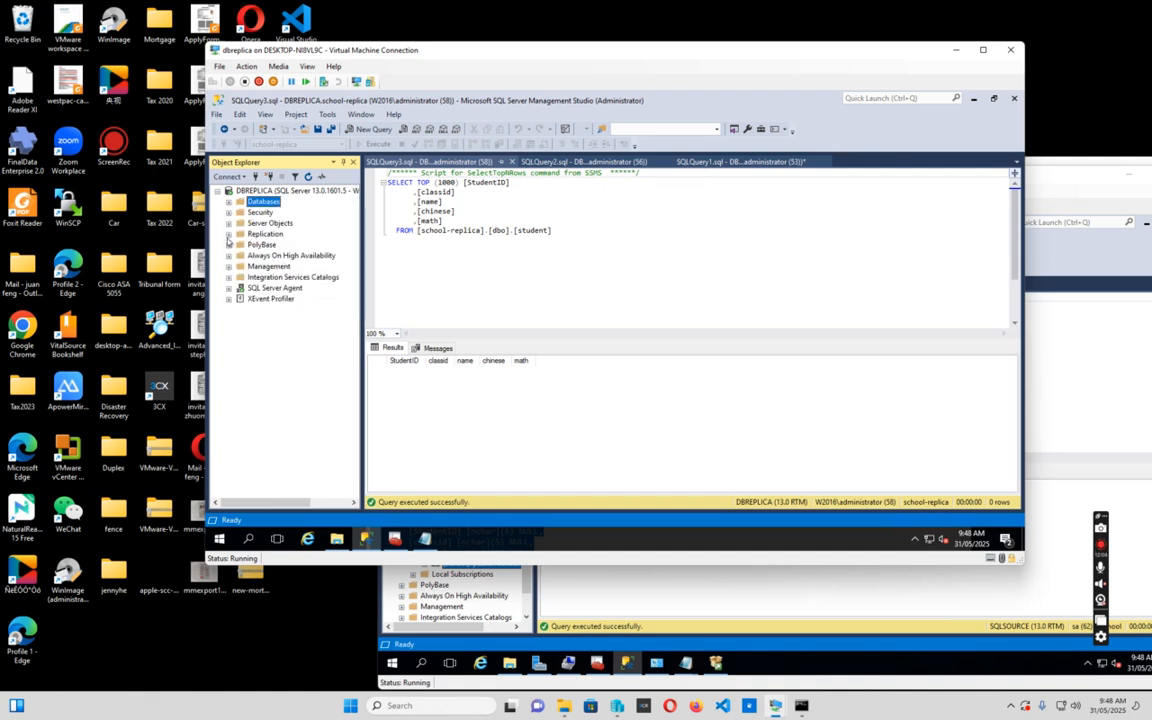
{"action": "left_click", "coordinate": [229, 234]}
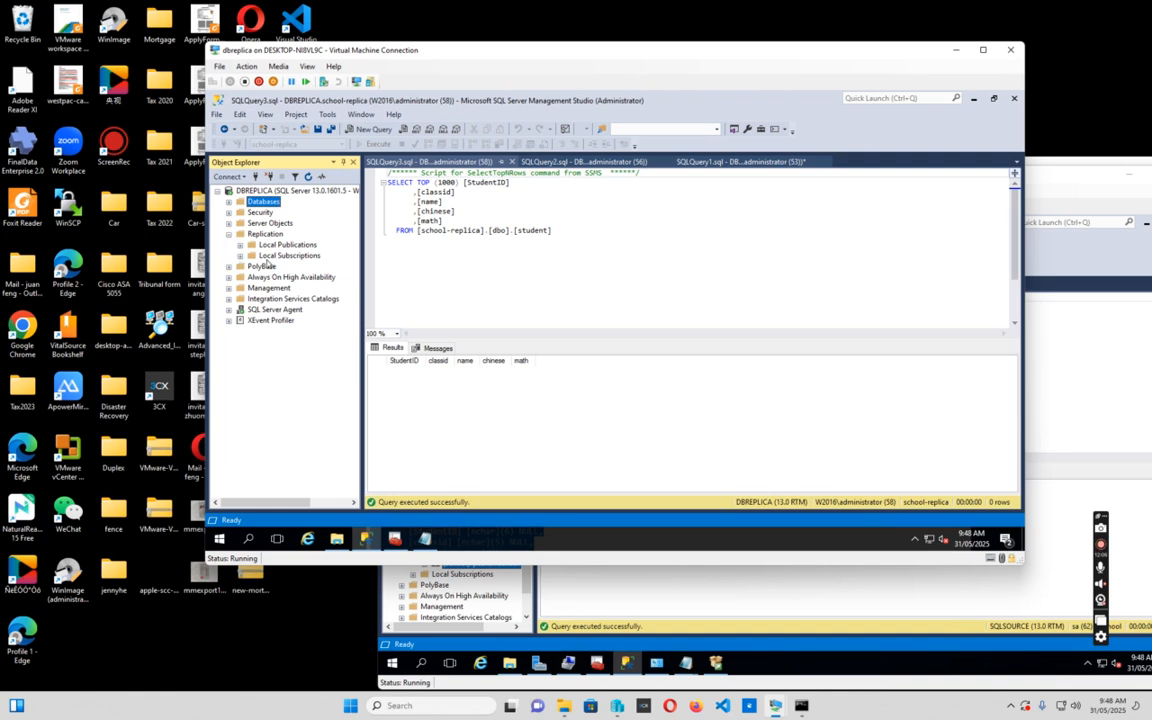
{"action": "left_click", "coordinate": [264, 259]}
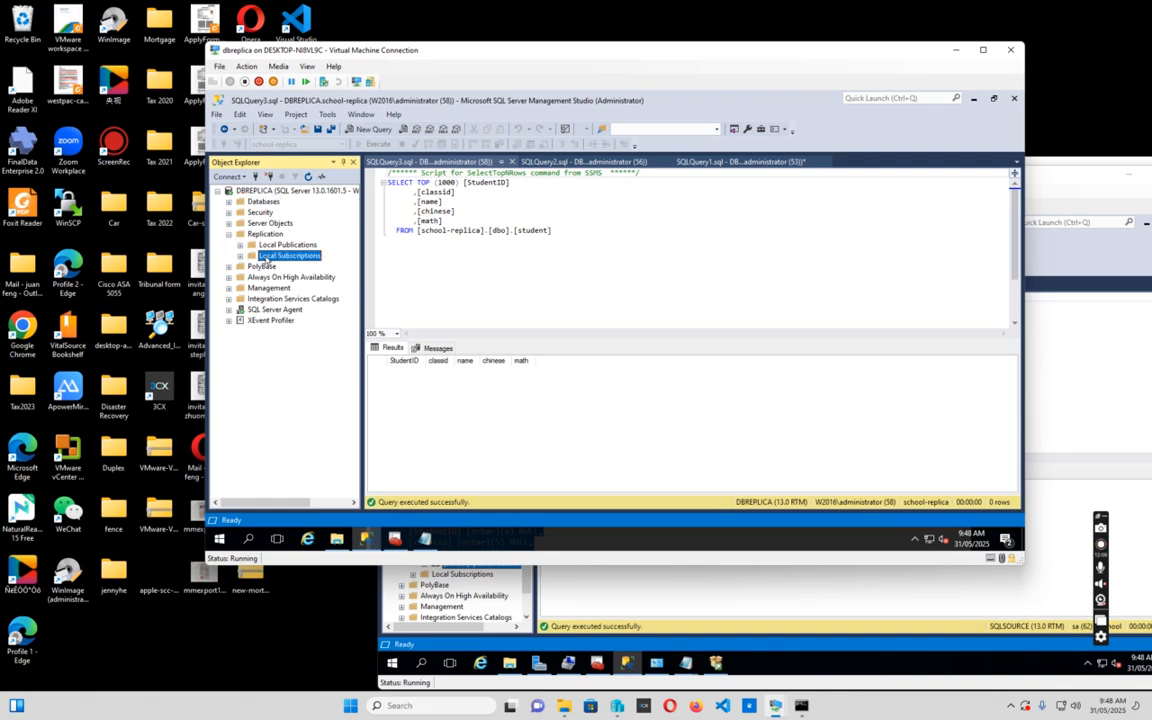
{"action": "right_click", "coordinate": [291, 256]}
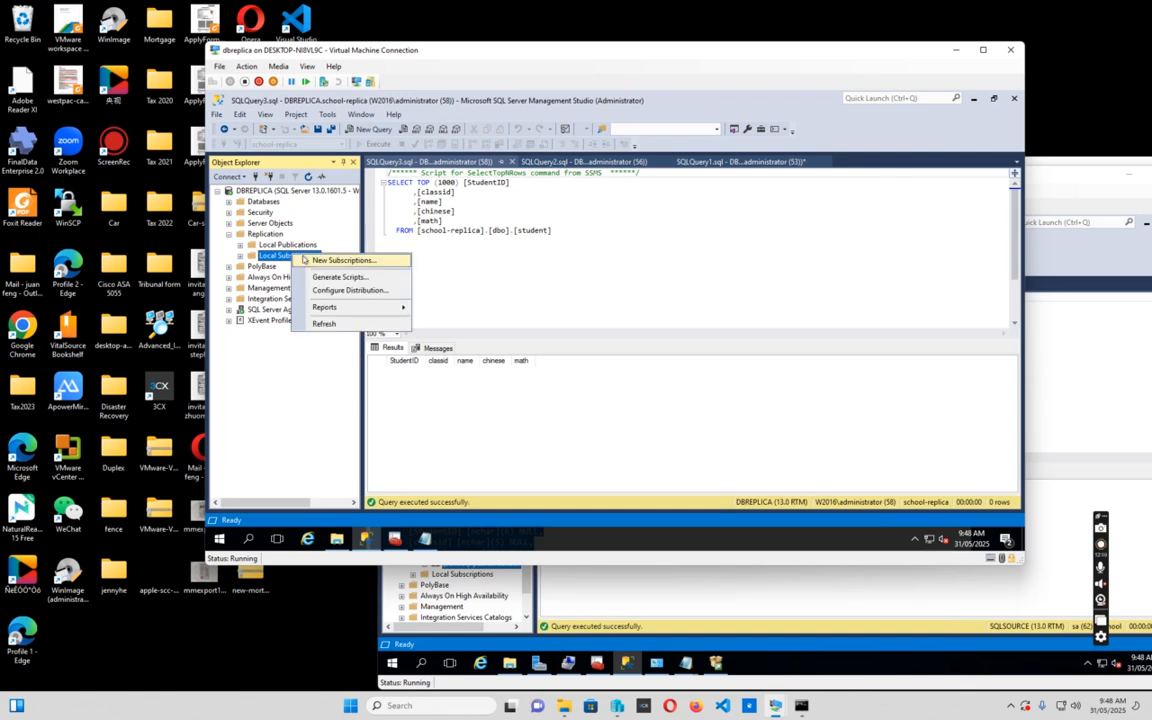
{"action": "left_click", "coordinate": [312, 261]}
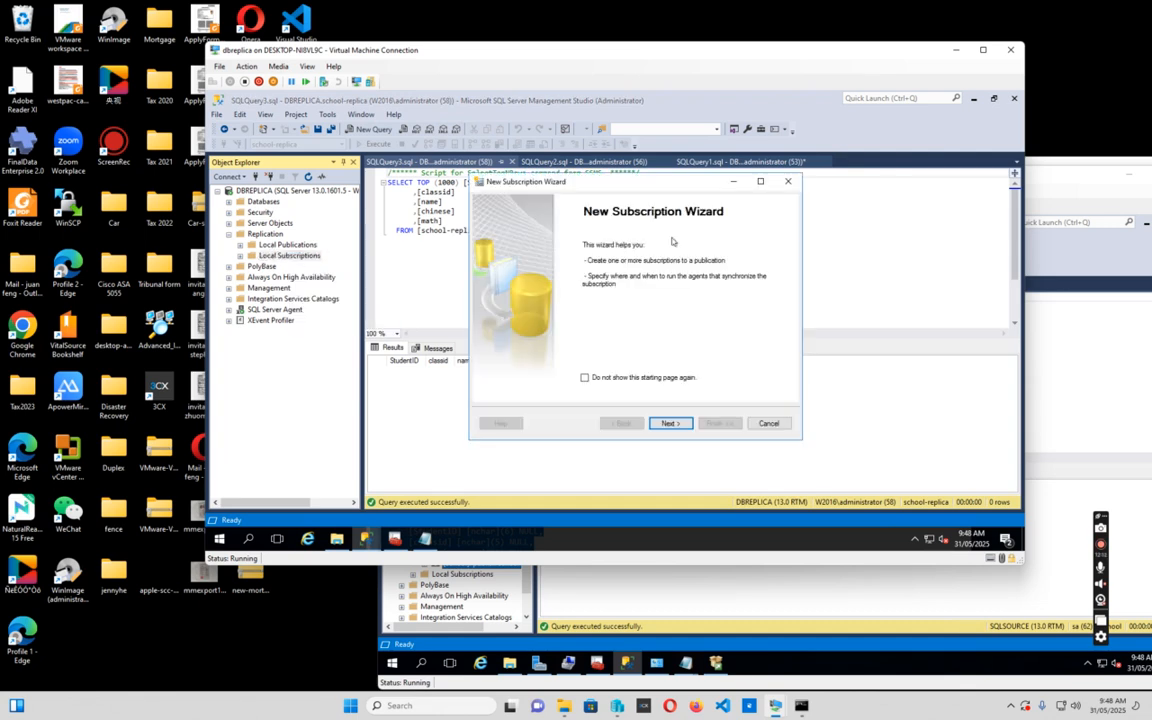
{"action": "left_click", "coordinate": [670, 423]}
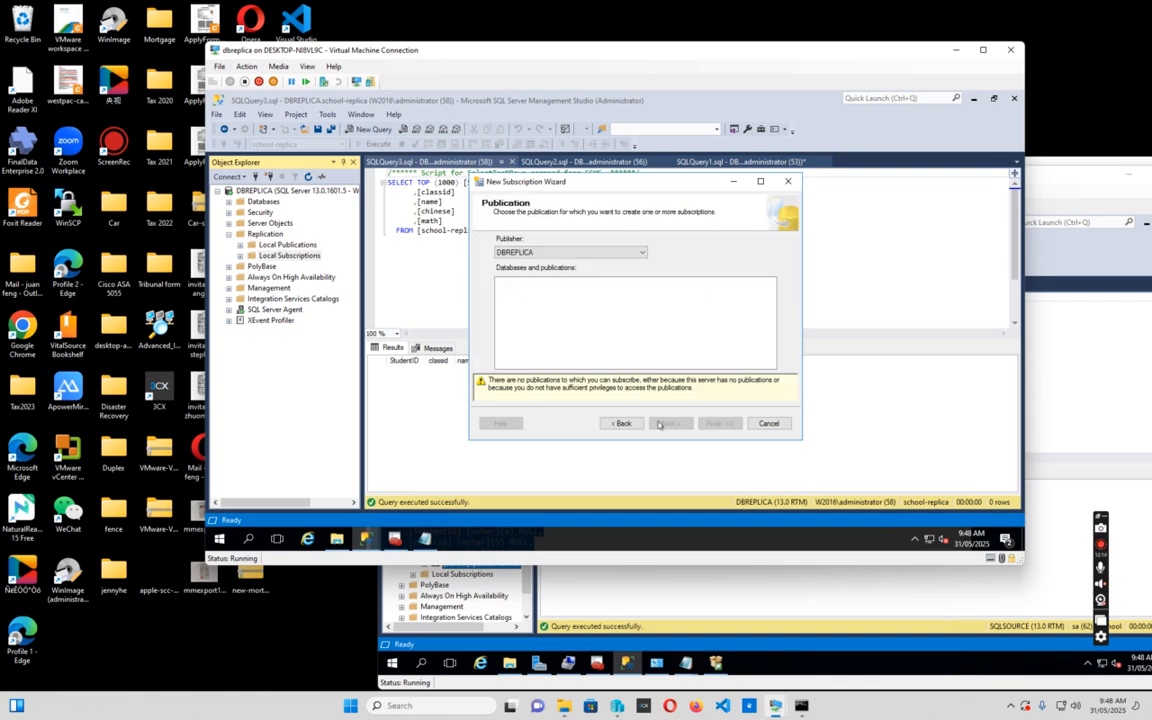
- Find the SQL Server publisher SQLSource, connecting with SQL Server Authentication as login sa and entering the account password
{"action": "left_click", "coordinate": [643, 252]}
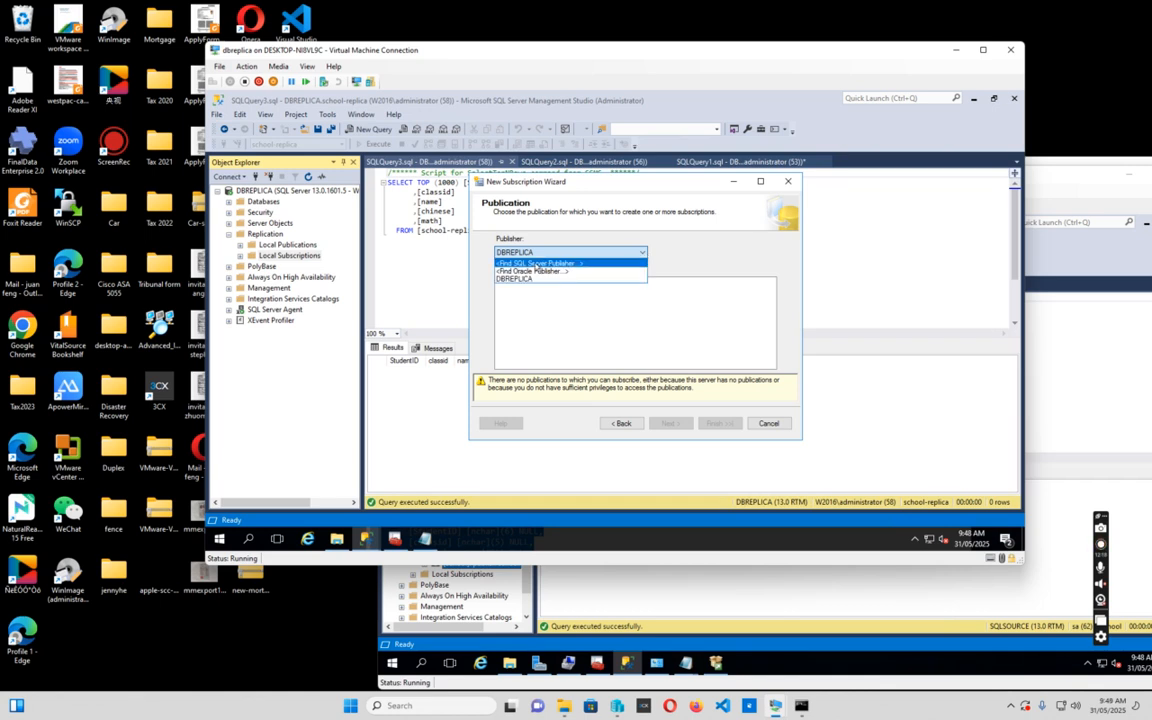
{"action": "left_click", "coordinate": [537, 265]}
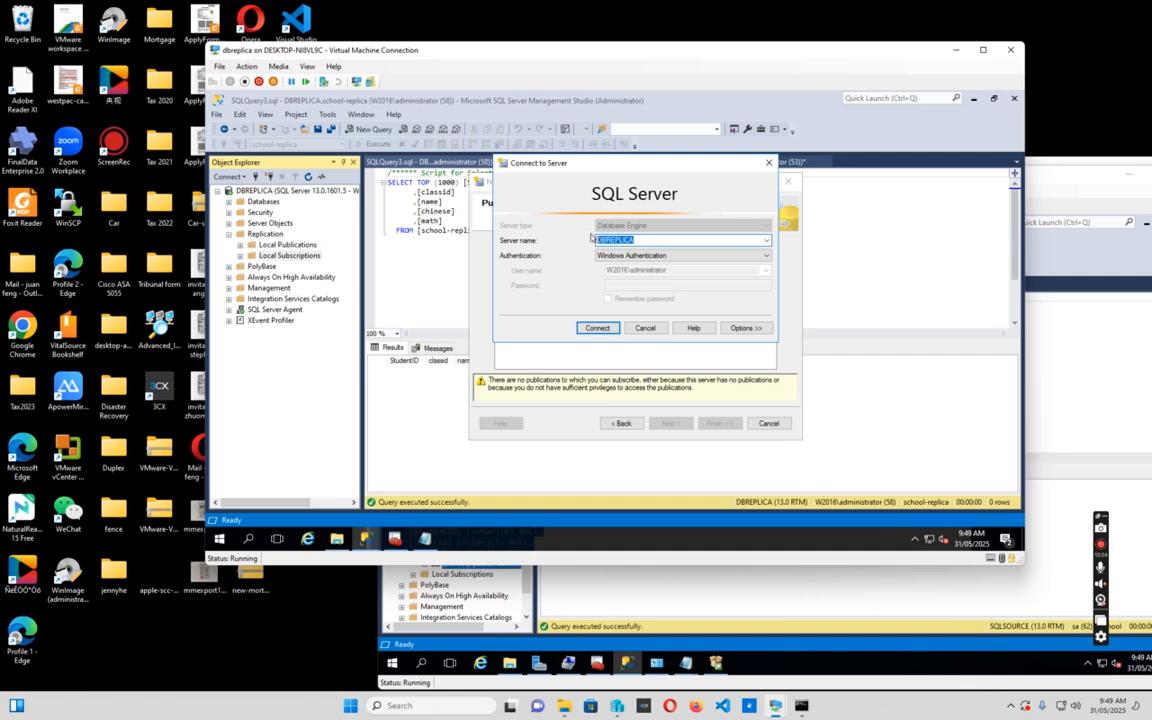
{"action": "type", "text": "SQLSource"}
{"action": "left_click", "coordinate": [672, 256]}
{"action": "left_click", "coordinate": [646, 276]}
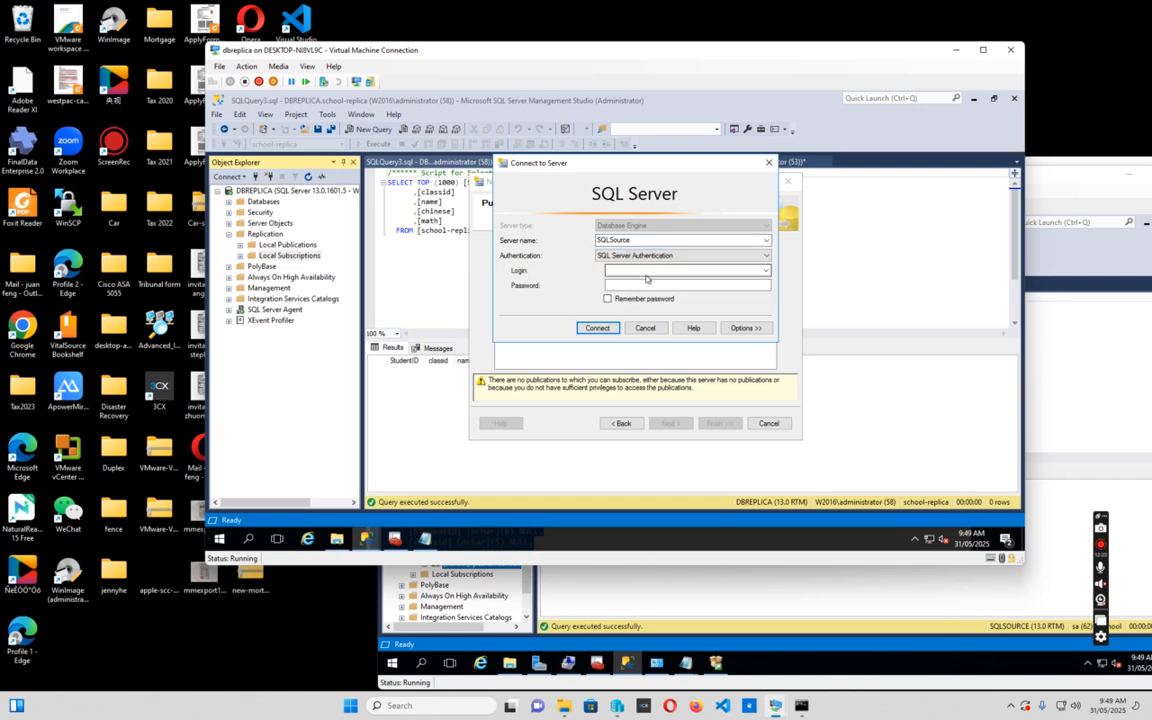
{"action": "left_click", "coordinate": [632, 271]}
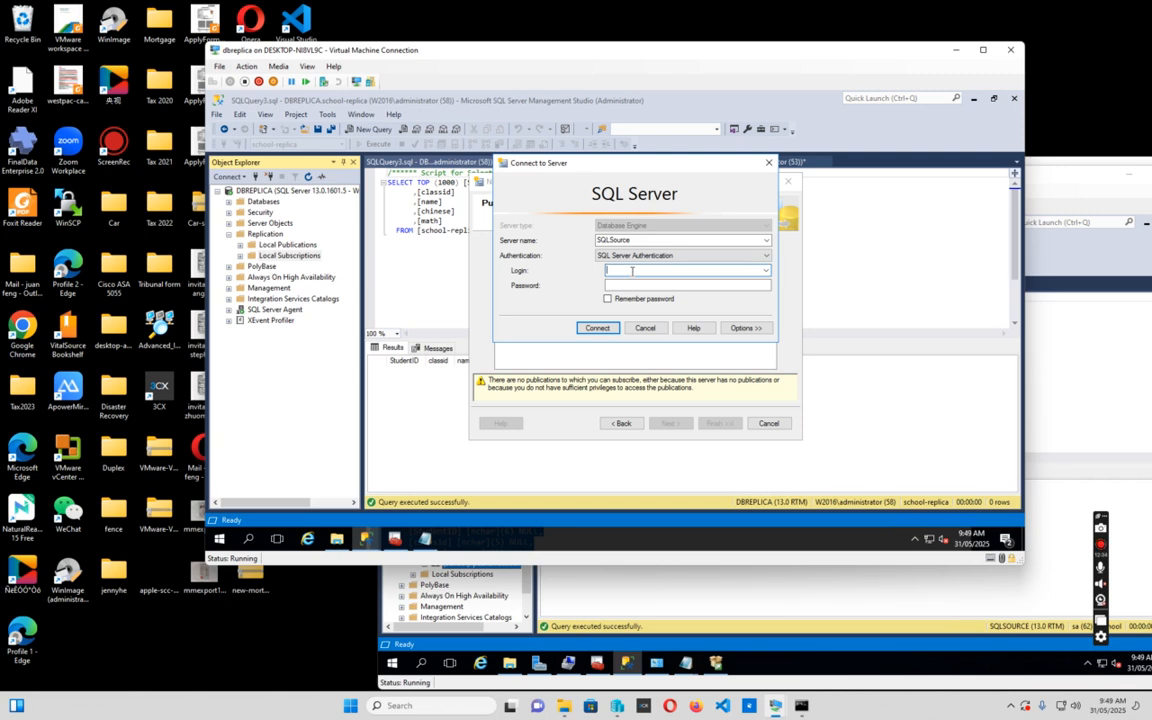
{"action": "type", "text": "sa"}
{"action": "left_click", "coordinate": [631, 285]}
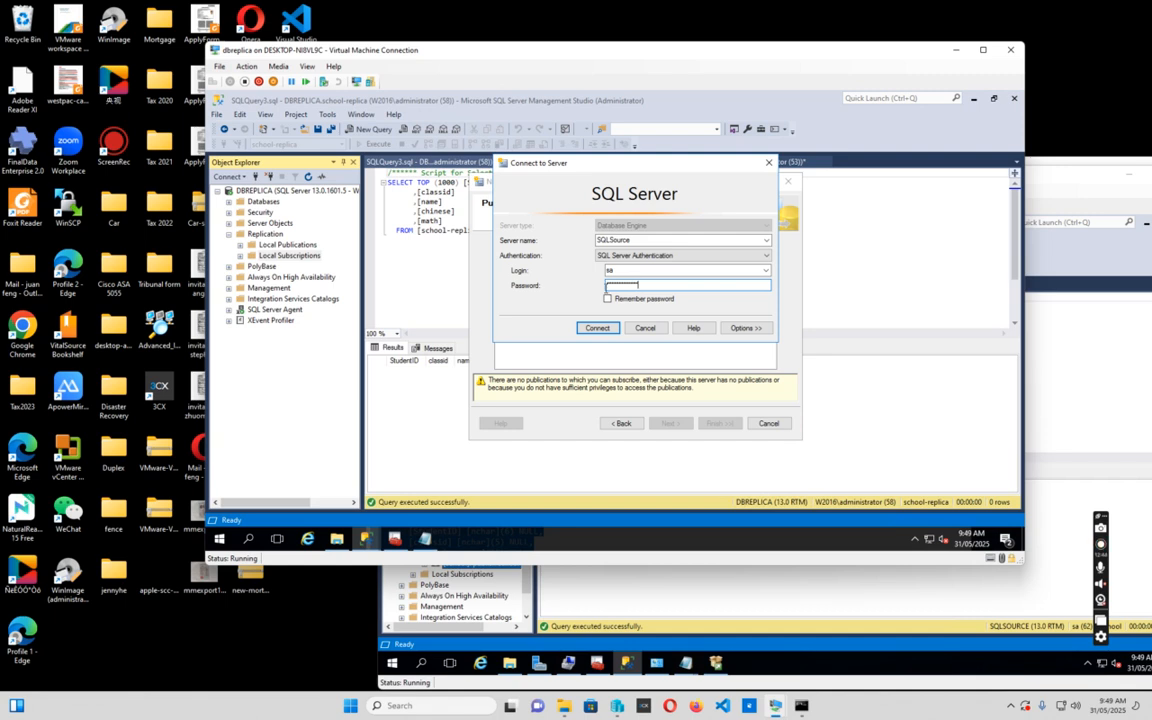
{"action": "left_click", "coordinate": [597, 328]}
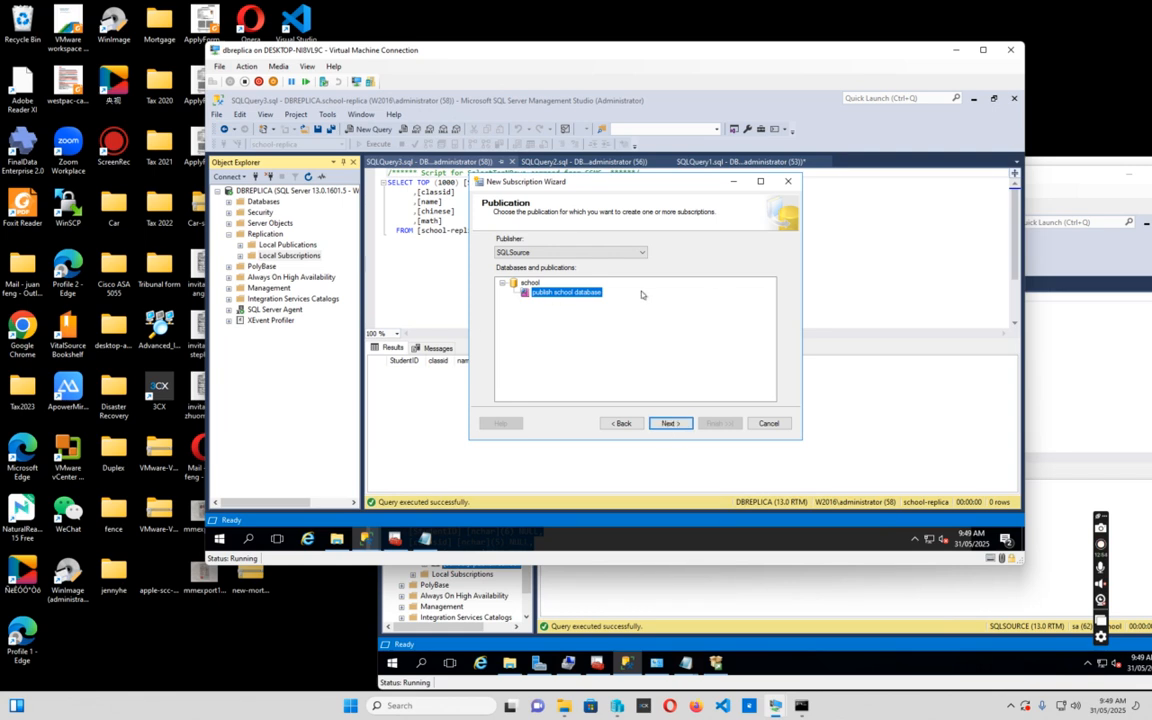
- Subscribe to "publish school database" as a pull subscription, with school-replica as the subscription database for DBREPLICA
{"action": "left_click", "coordinate": [670, 424]}
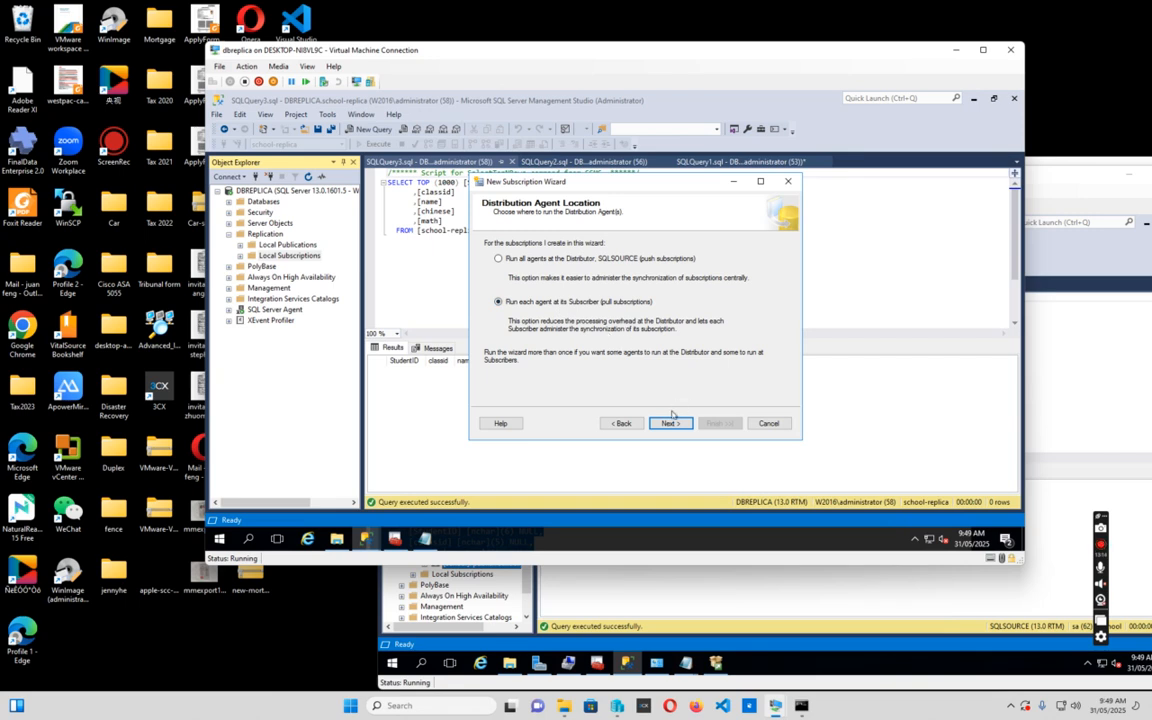
{"action": "left_click", "coordinate": [672, 423]}
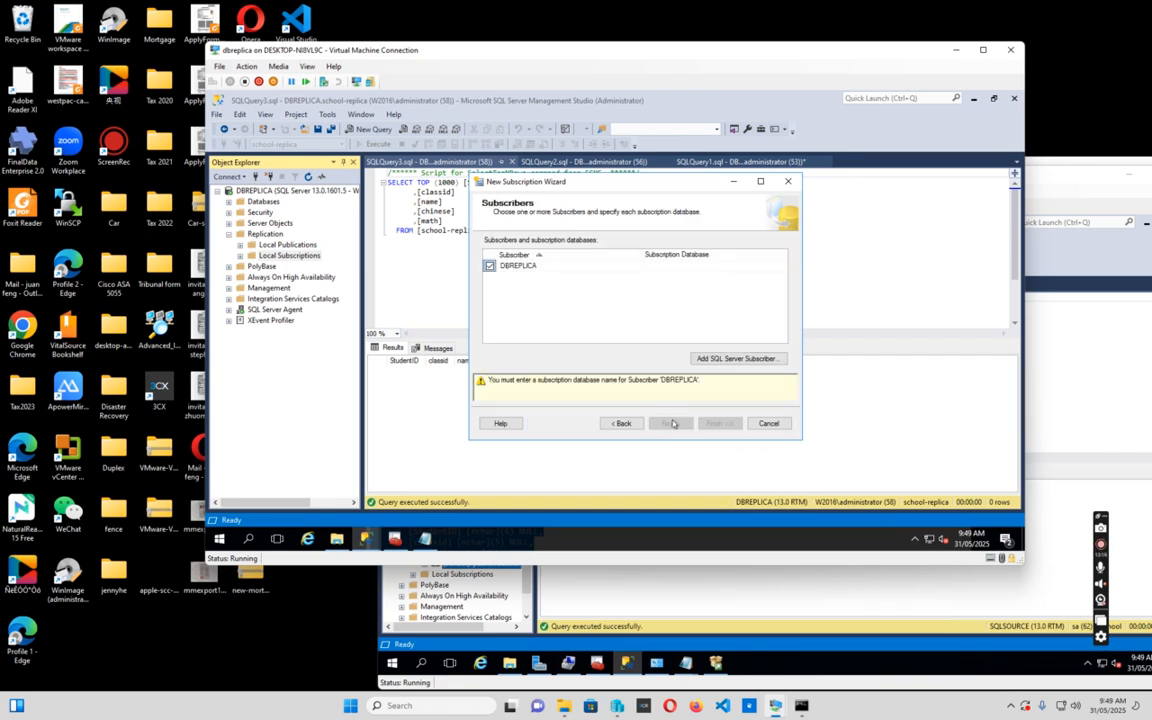
{"action": "left_click", "coordinate": [678, 265]}
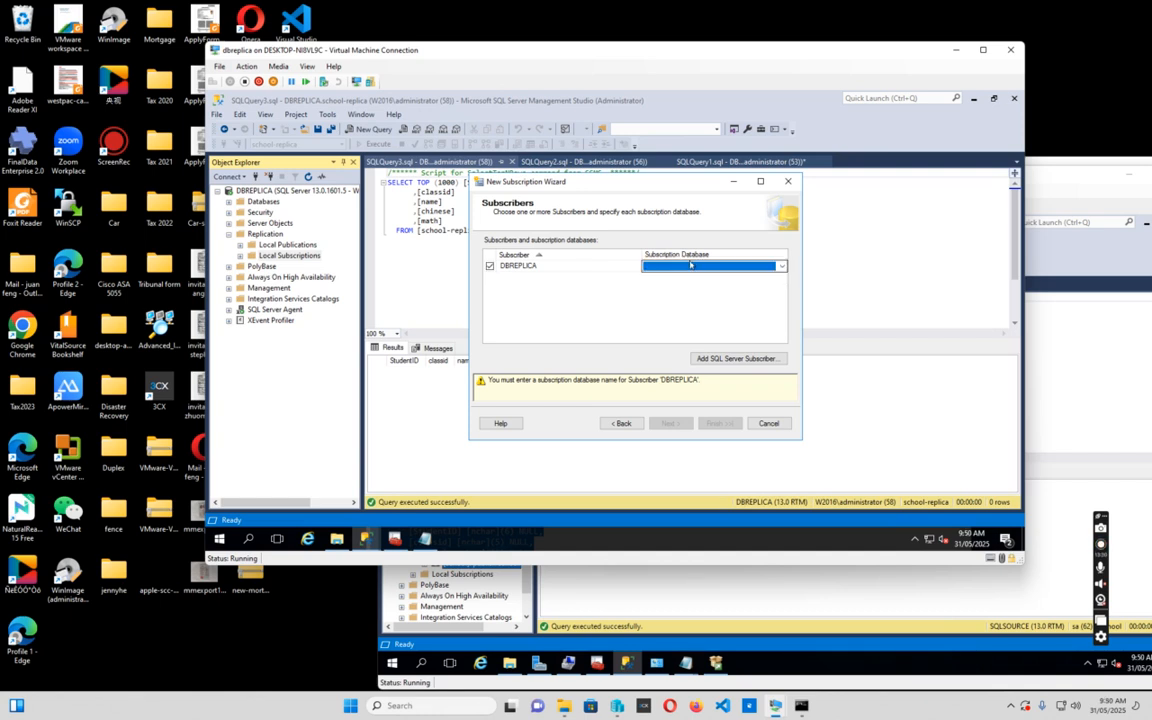
{"action": "left_click", "coordinate": [783, 266]}
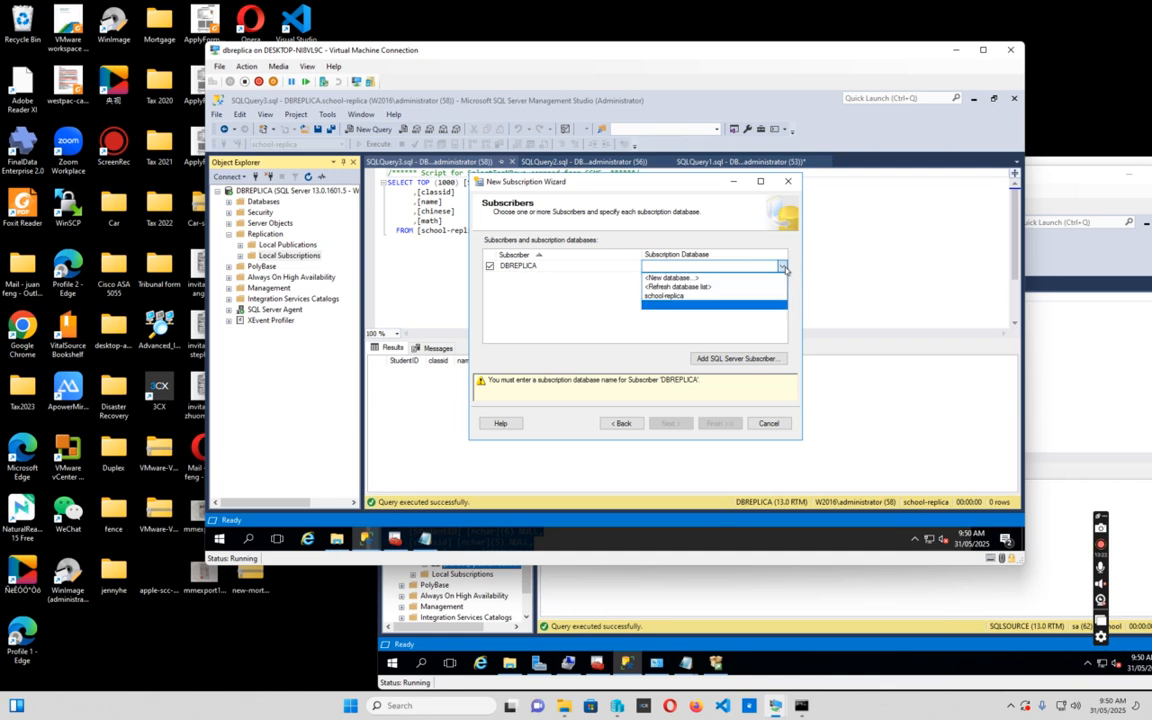
{"action": "left_click", "coordinate": [661, 297]}
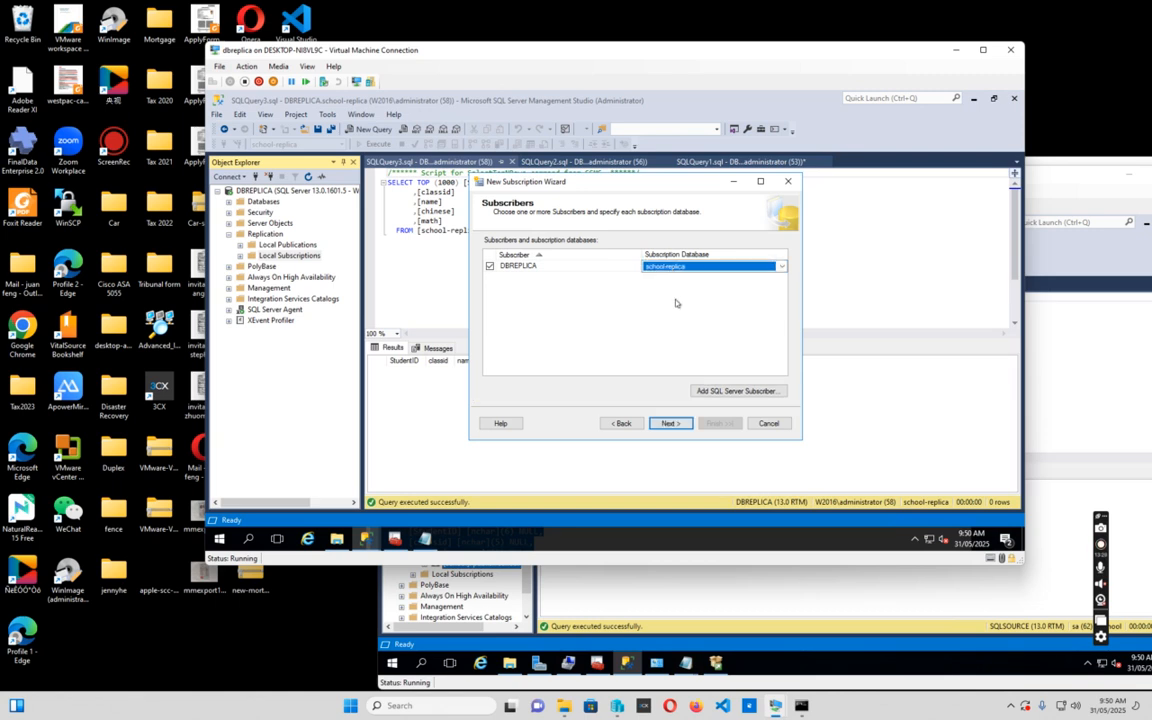
{"action": "left_click", "coordinate": [670, 423]}
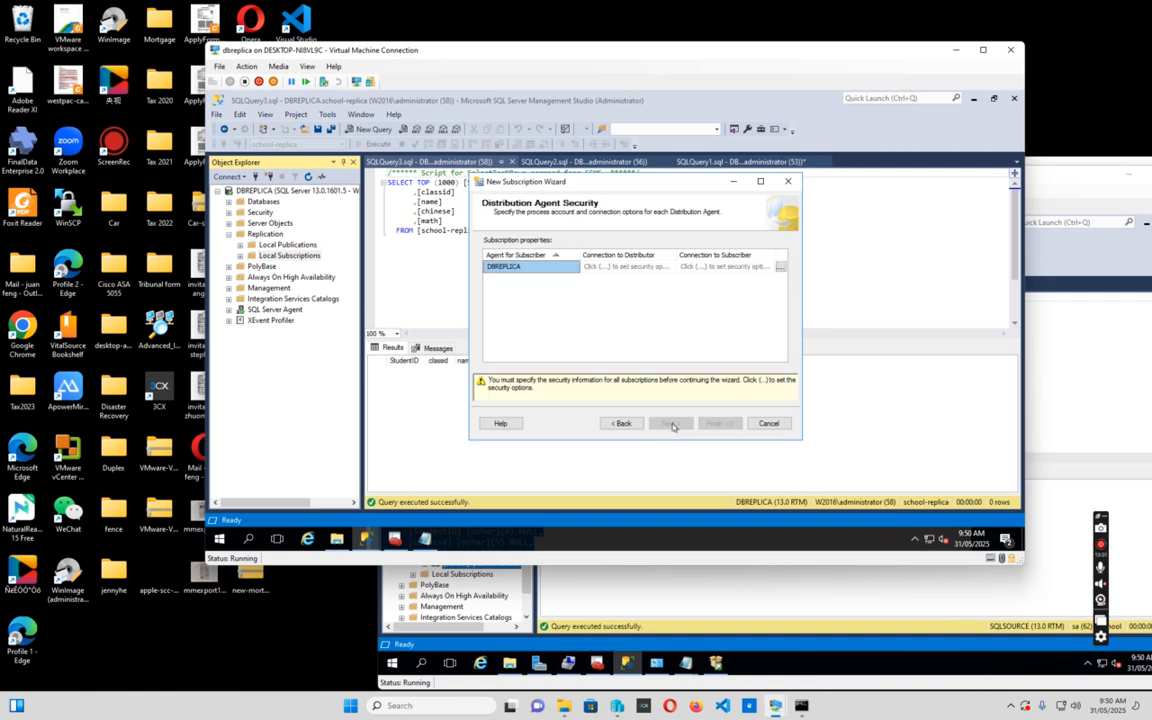
- Set the Distribution Agent to run under the Windows account w2016\sqladmin, entering and confirming the account password
{"action": "left_click", "coordinate": [781, 268]}
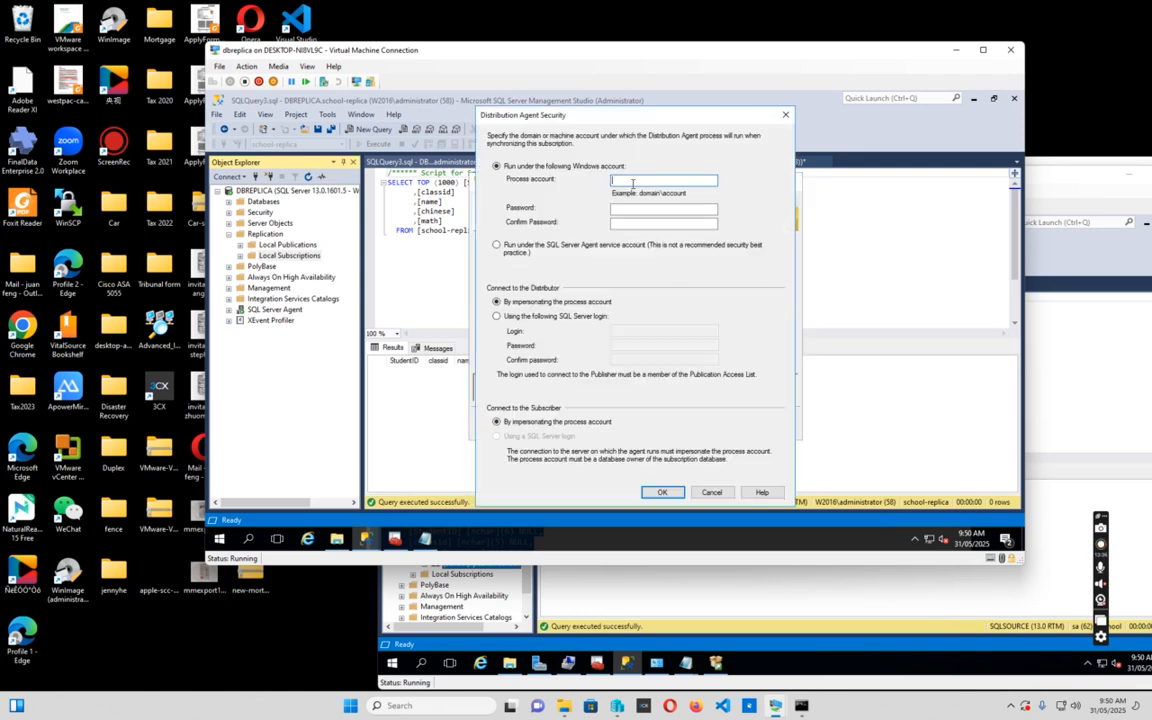
{"action": "type", "text": "w2016\\sqladmin"}
{"action": "left_click", "coordinate": [634, 207]}
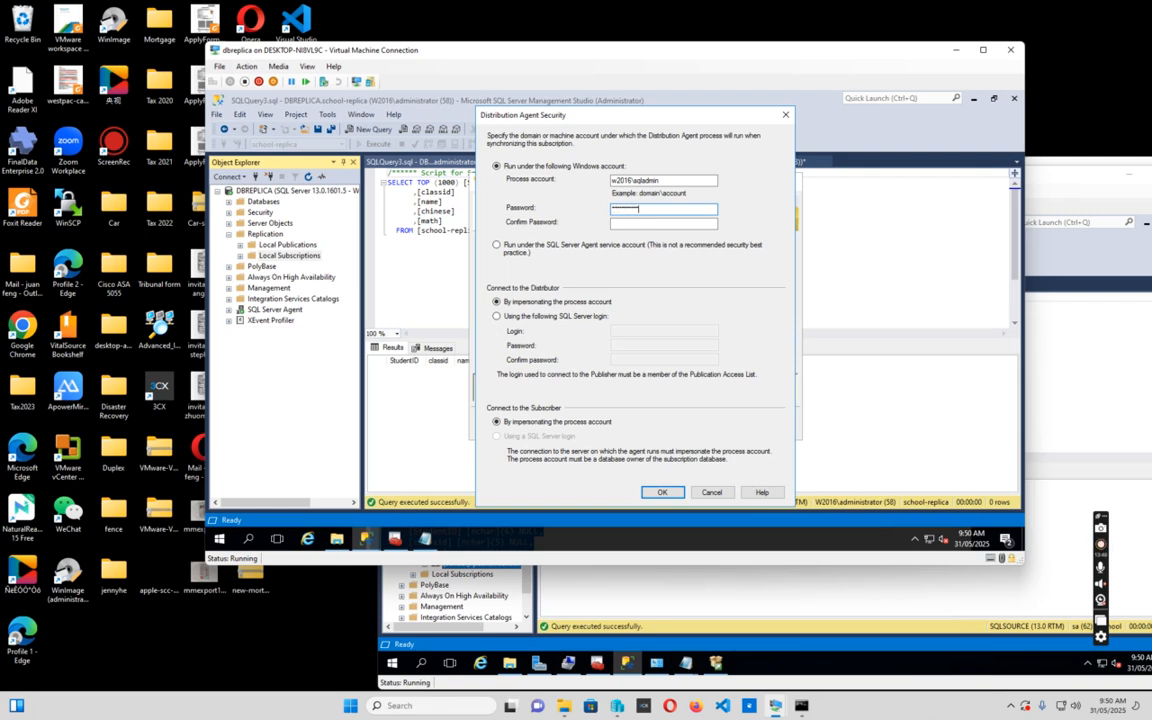
{"action": "key", "text": "Tab"}
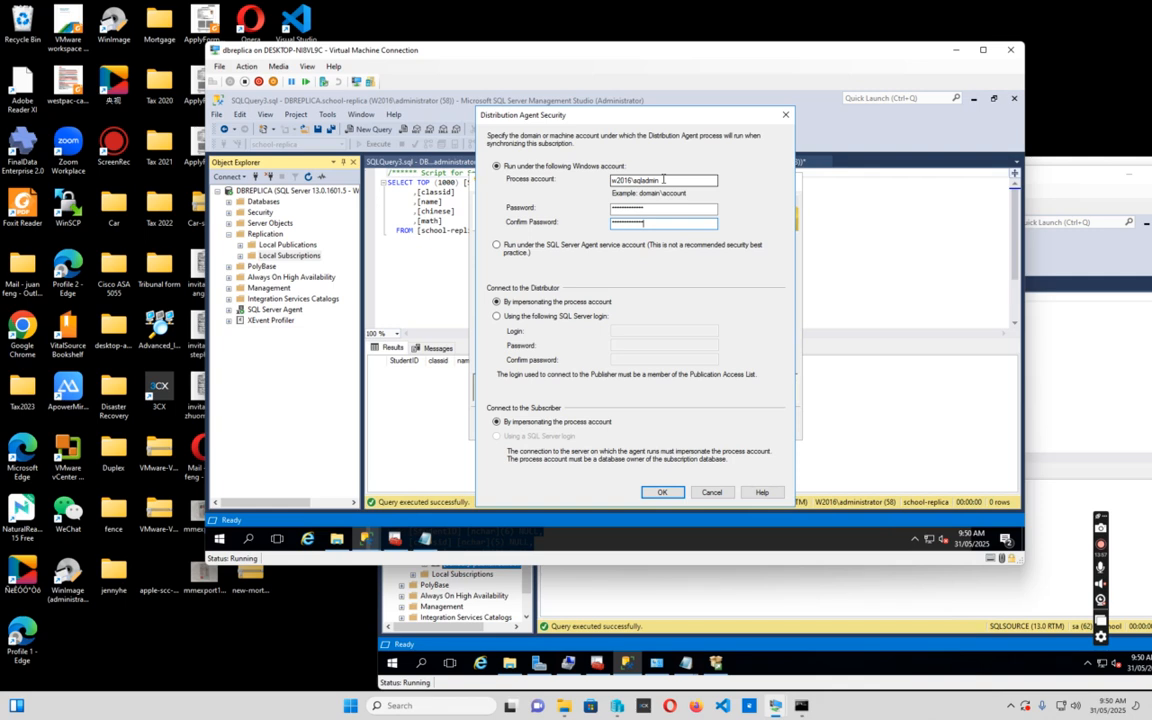
{"action": "left_click_drag", "start_coordinate": [663, 179], "coordinate": [635, 176]}
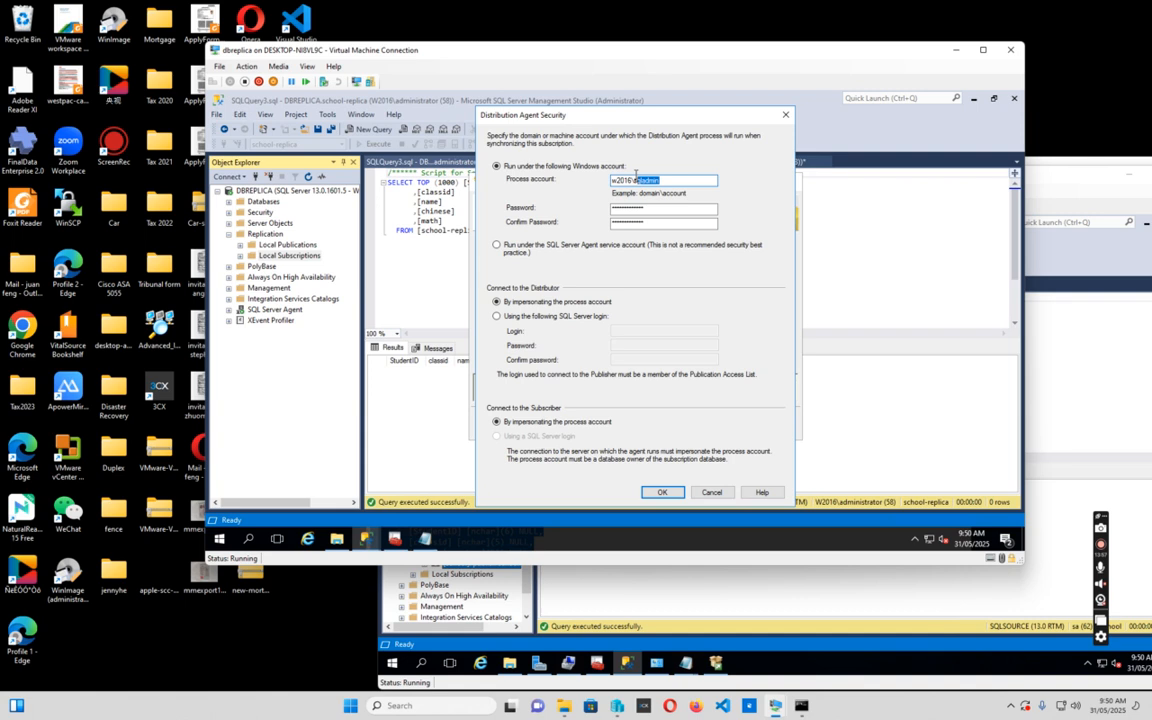
{"action": "left_click_drag", "start_coordinate": [636, 175], "coordinate": [607, 180]}
{"action": "left_click", "coordinate": [662, 491]}
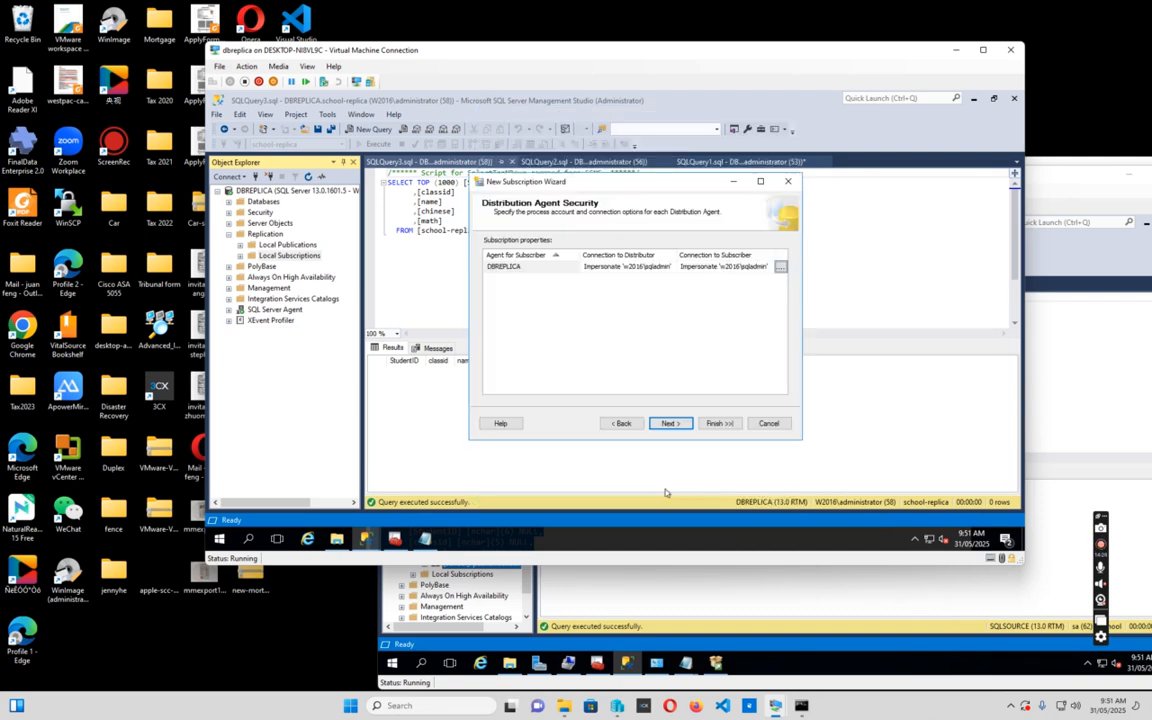
- Create the subscription with the agent running continuously and initialization set to Immediately, closing the wizard when done
{"action": "left_click", "coordinate": [676, 424]}
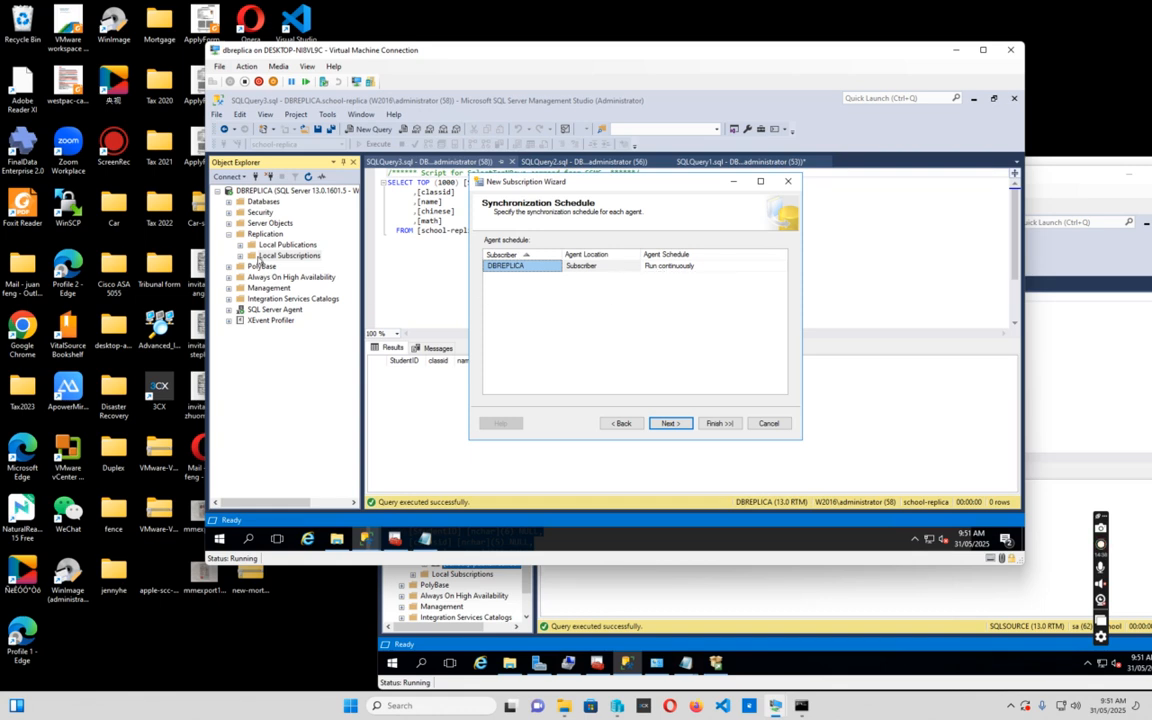
{"action": "left_click", "coordinate": [671, 424]}
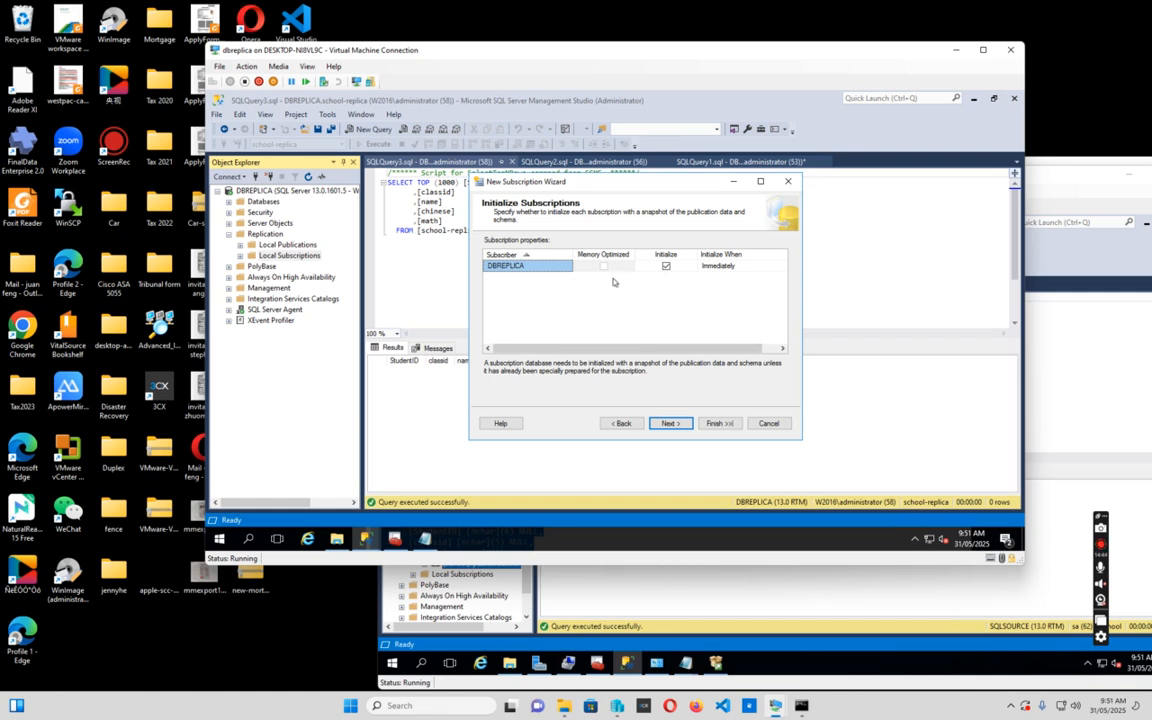
{"action": "left_click", "coordinate": [671, 424]}
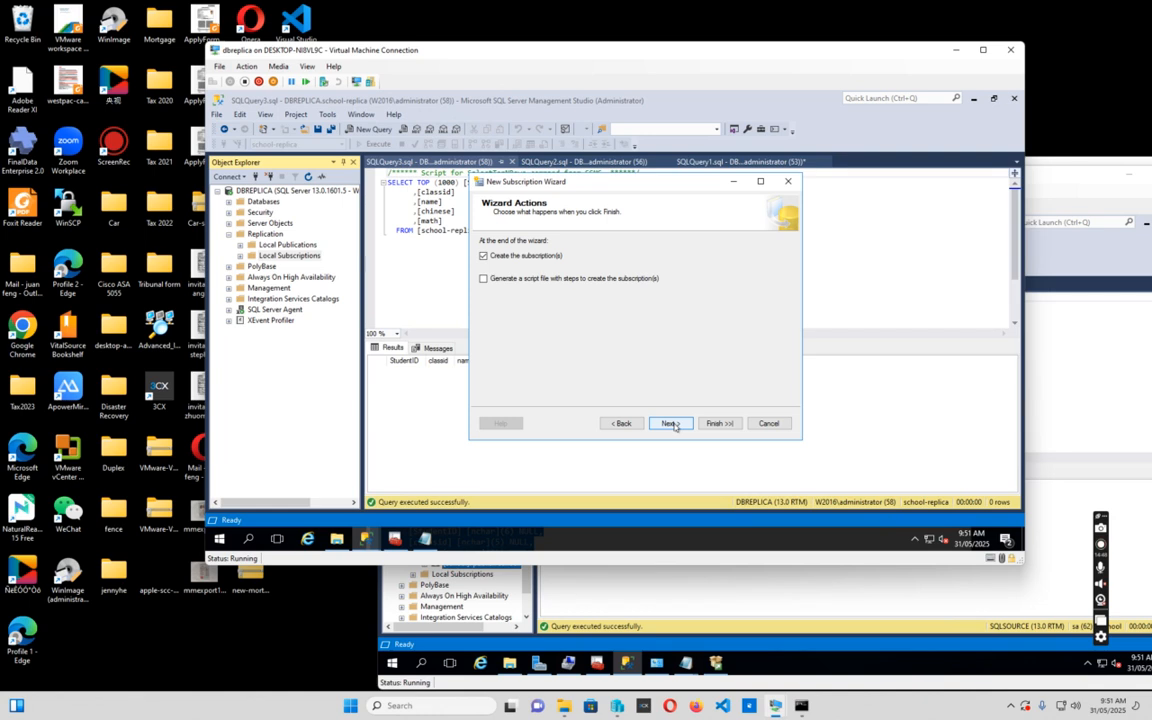
{"action": "left_click", "coordinate": [671, 424]}
{"action": "left_click", "coordinate": [718, 424]}
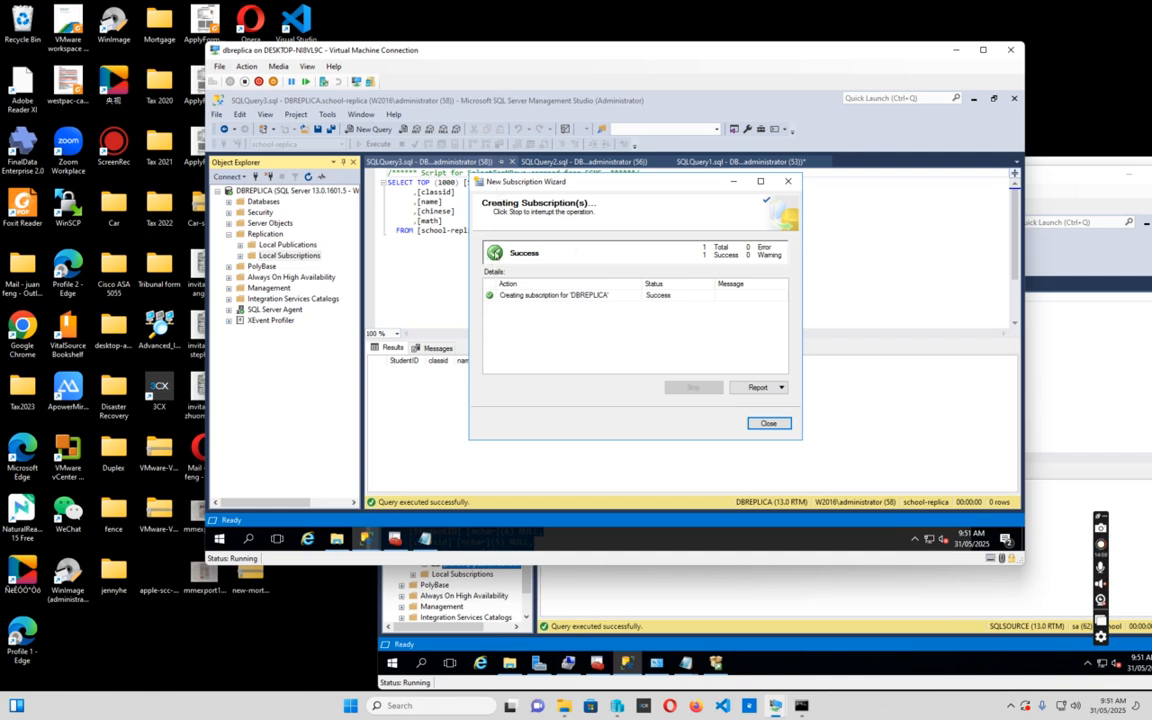
{"action": "left_click", "coordinate": [768, 424]}
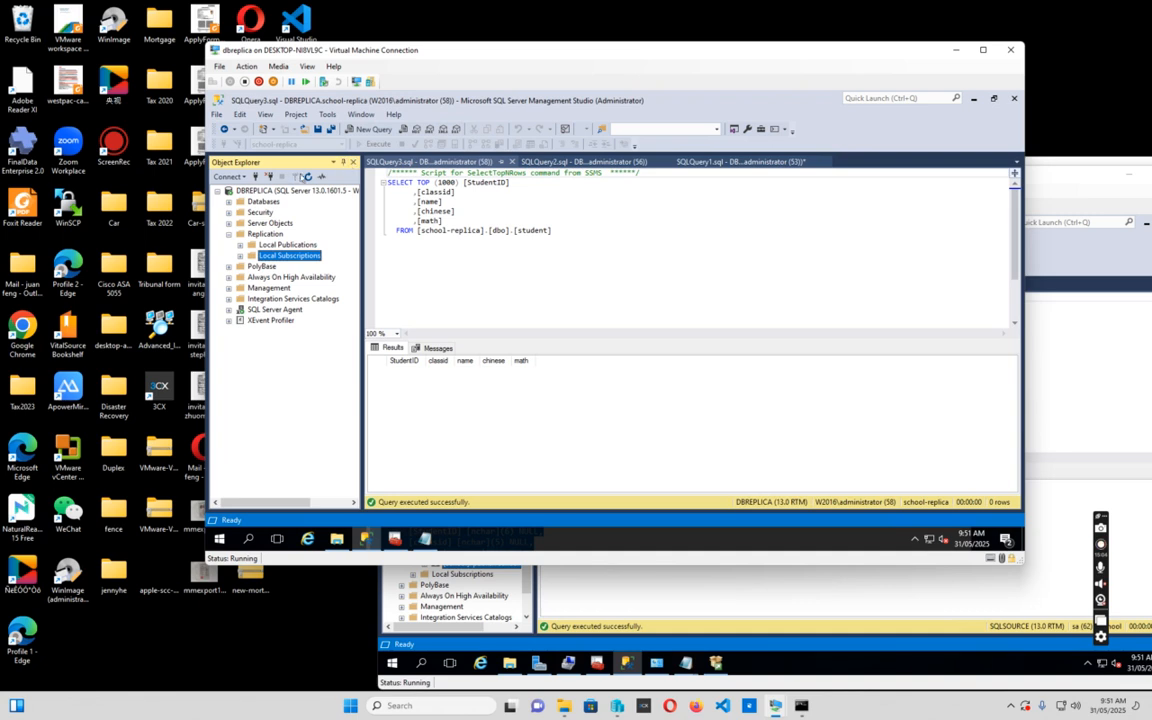
- Refresh Local Subscriptions and query the top 1000 rows of dbo.student in the school-replica database
{"action": "left_click", "coordinate": [308, 178]}
{"action": "left_click", "coordinate": [229, 202]}
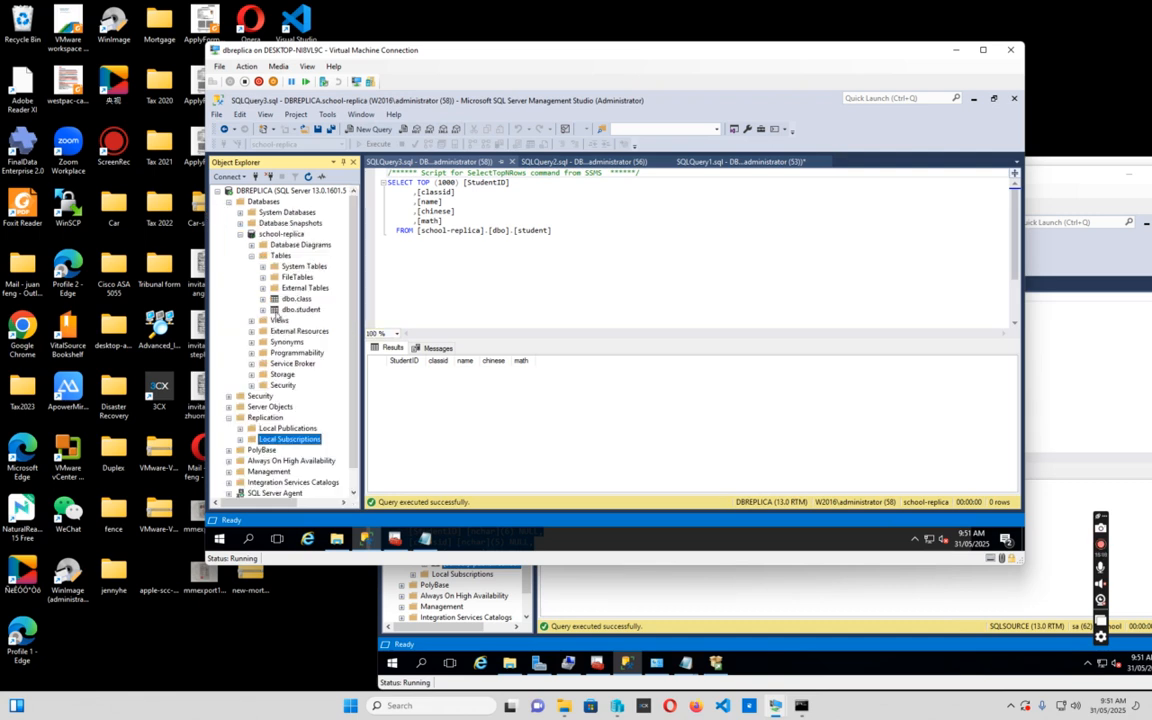
{"action": "left_click", "coordinate": [300, 310]}
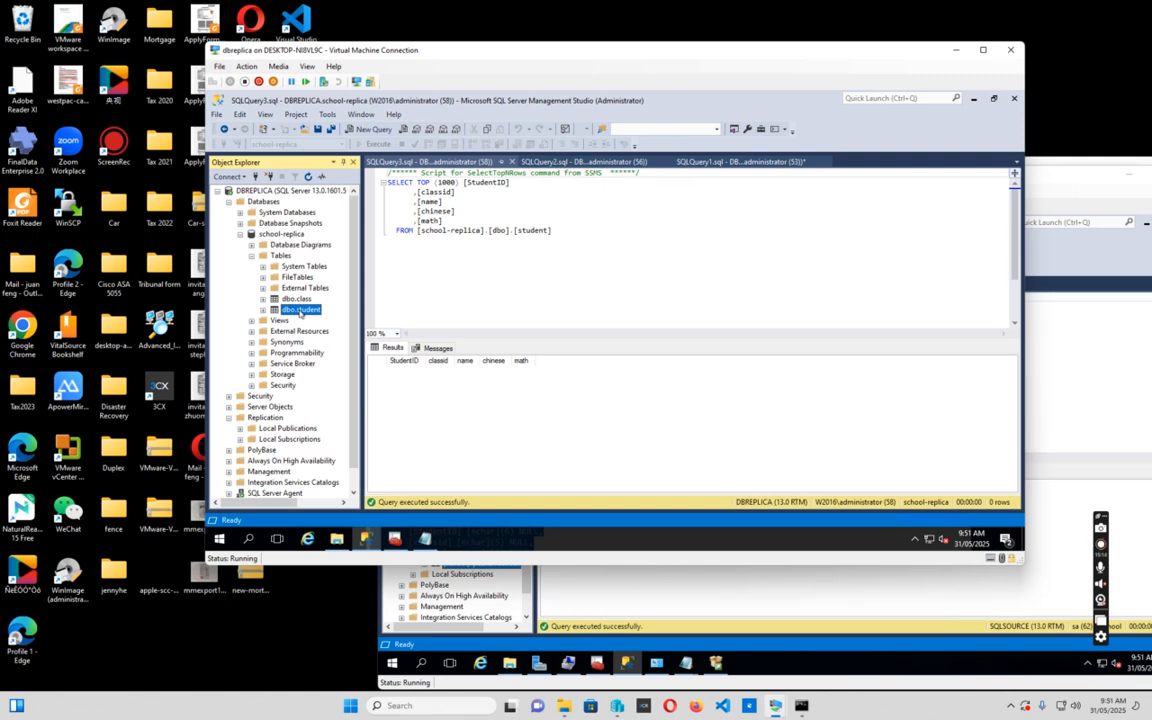
{"action": "right_click", "coordinate": [300, 312]}
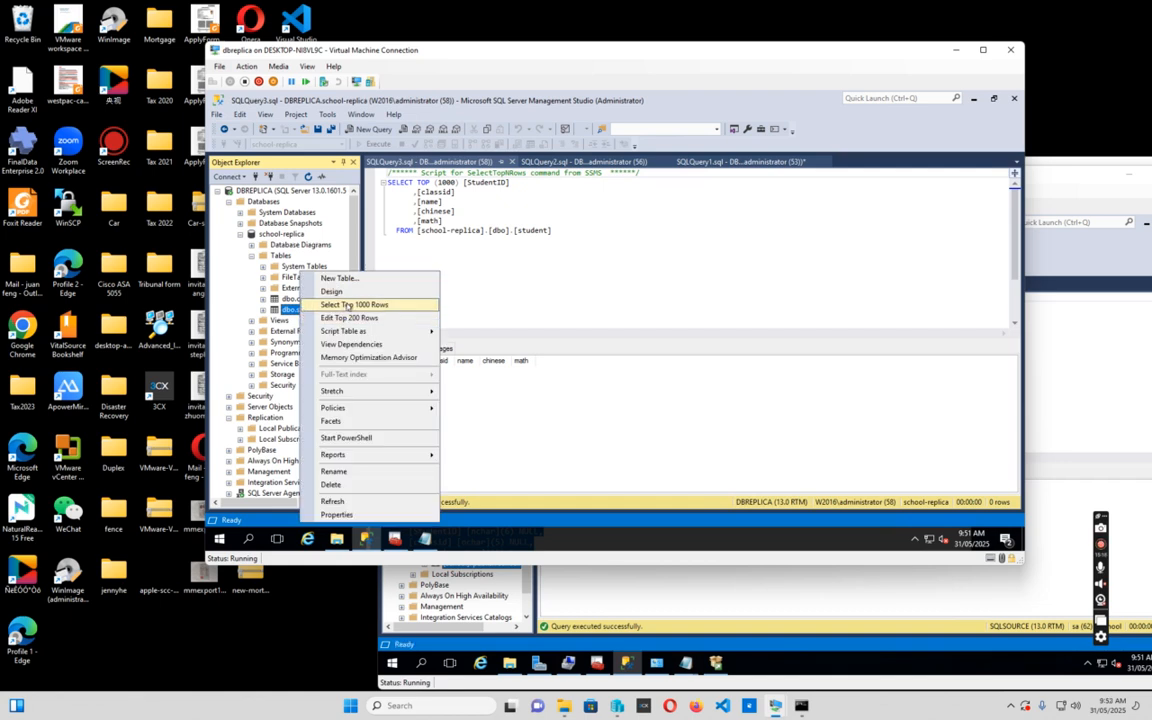
{"action": "left_click", "coordinate": [348, 305]}
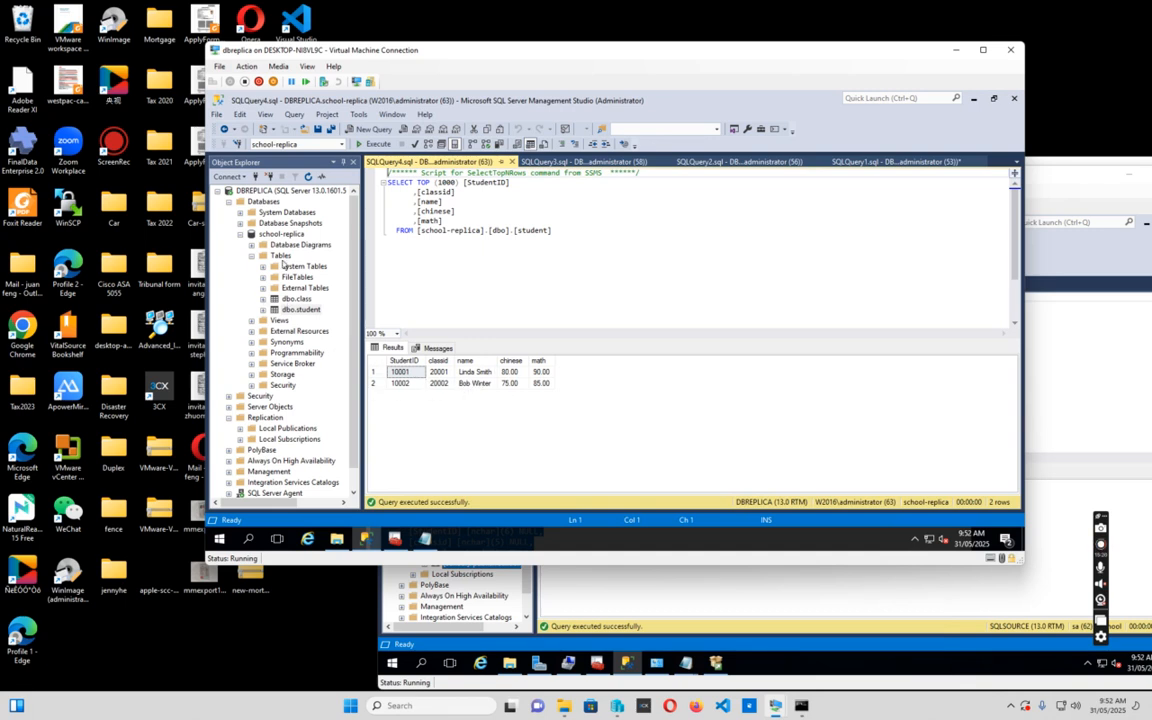
- Query the top 1000 rows of dbo.class in school-replica to check the replicated data
{"action": "left_click", "coordinate": [296, 300]}
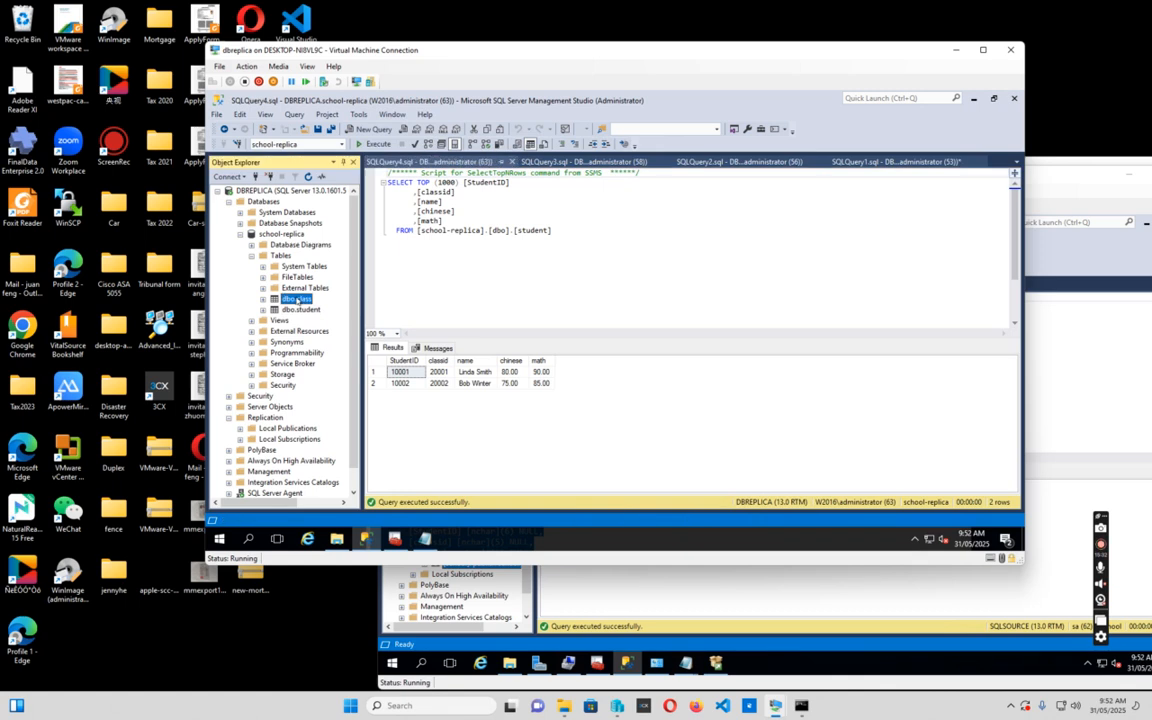
{"action": "right_click", "coordinate": [296, 300]}
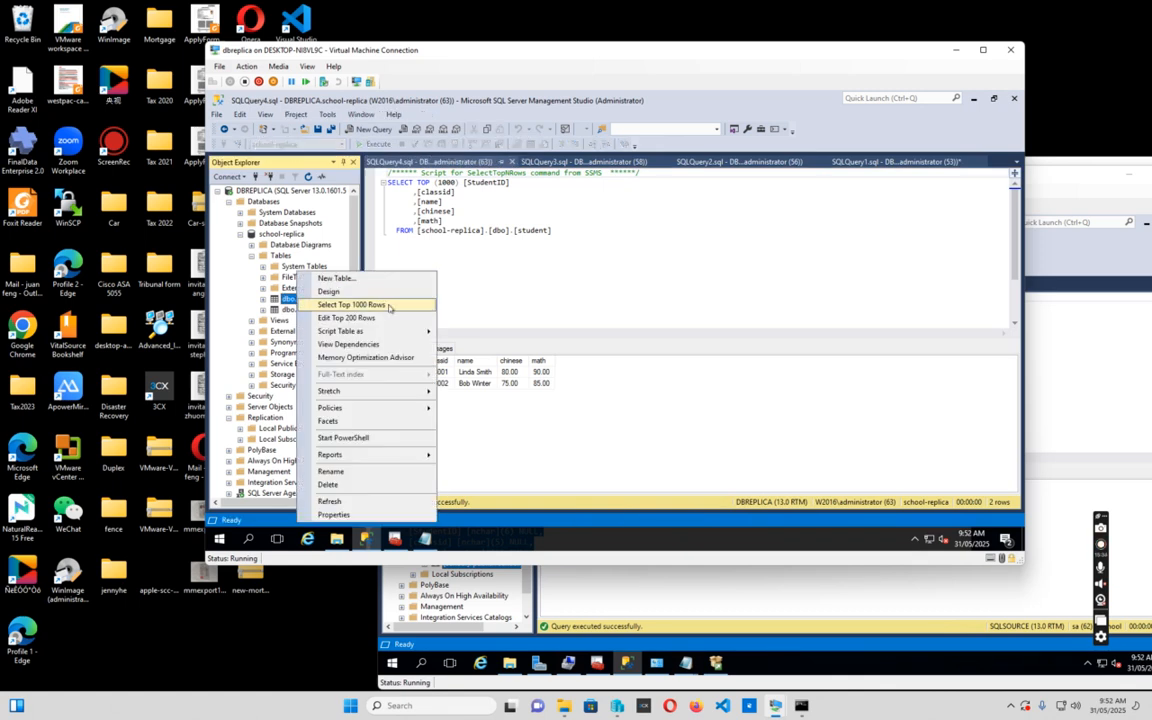
{"action": "left_click", "coordinate": [348, 305]}
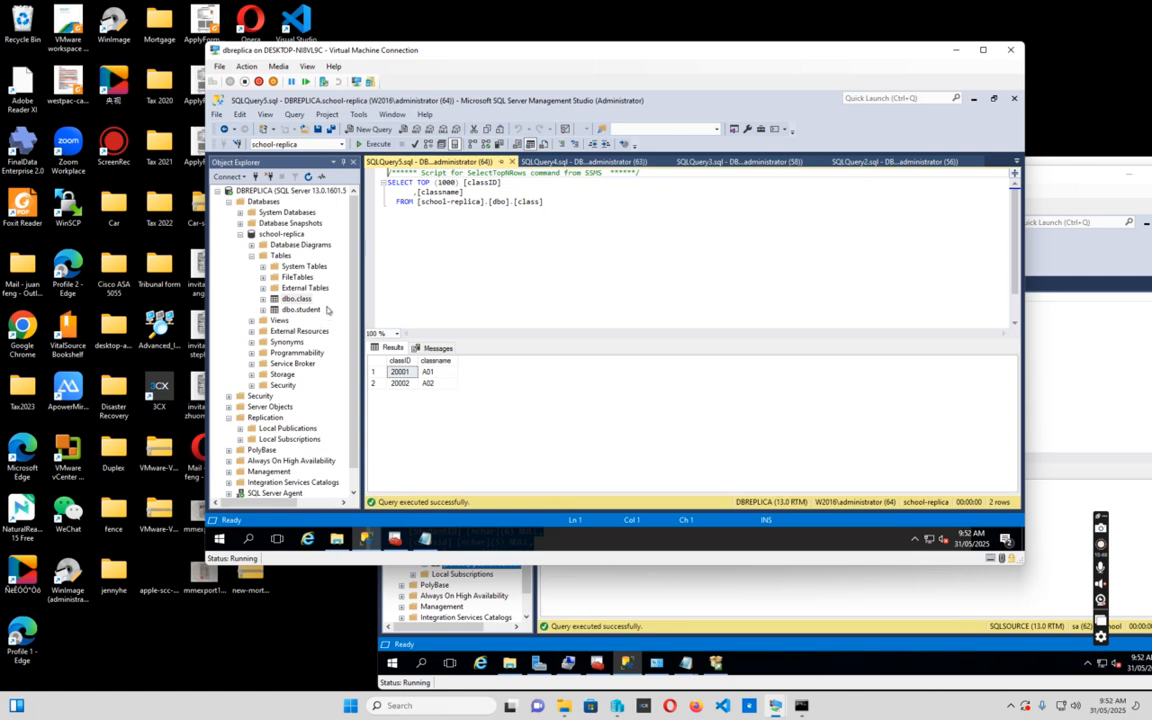
{"action": "left_click_drag", "start_coordinate": [355, 258], "coordinate": [360, 298]}
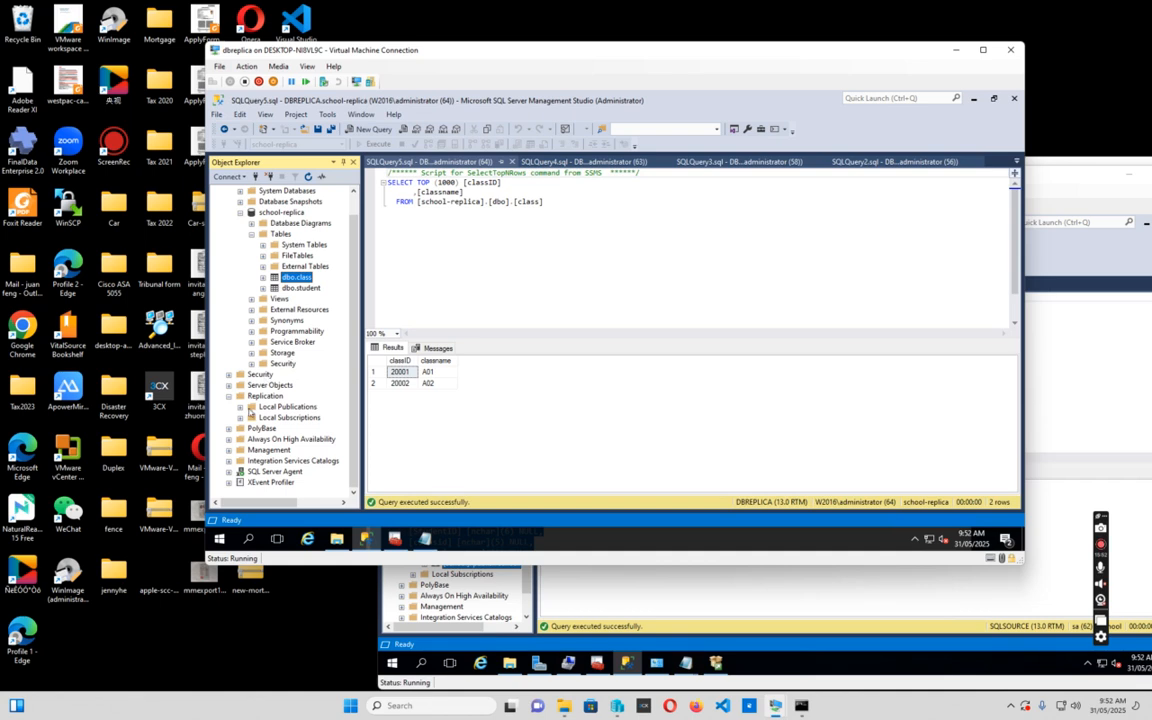